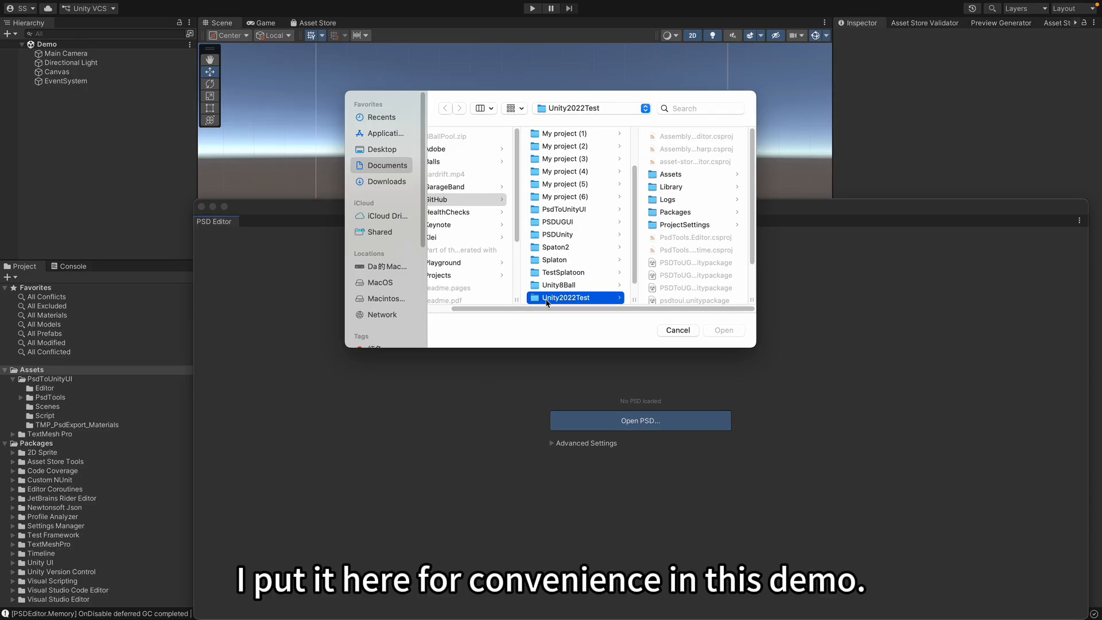
- Load psdui.psd from the Unity2022Test project's Assets/PsdToUnityUI folder into the PSD Editor
{"action": "left_click", "coordinate": [682, 175]}
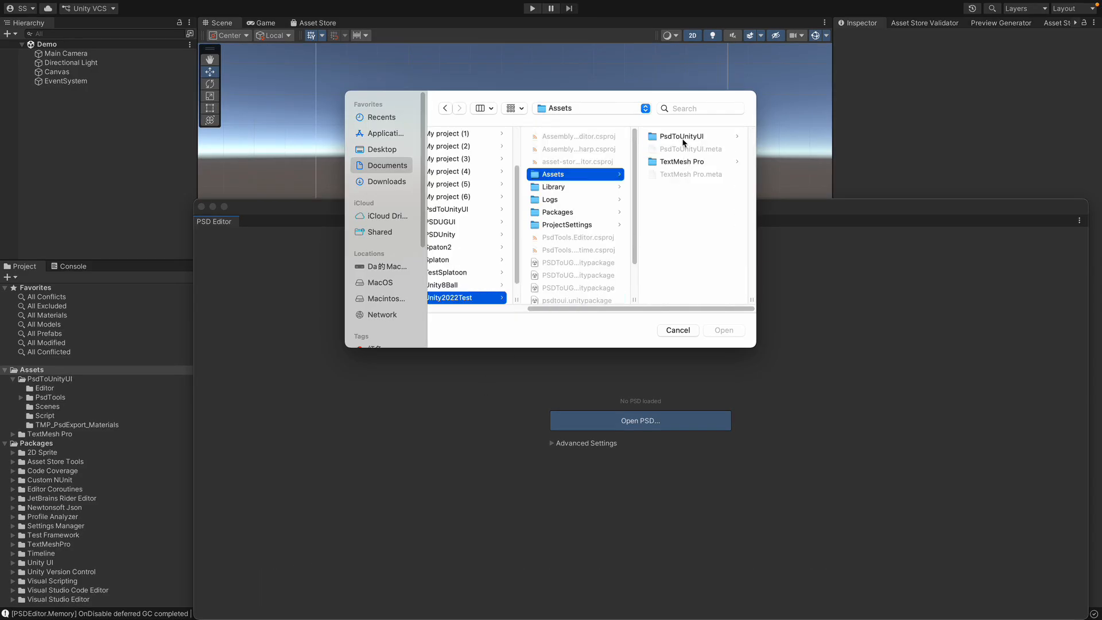
{"action": "left_click", "coordinate": [684, 138]}
{"action": "left_click", "coordinate": [686, 214]}
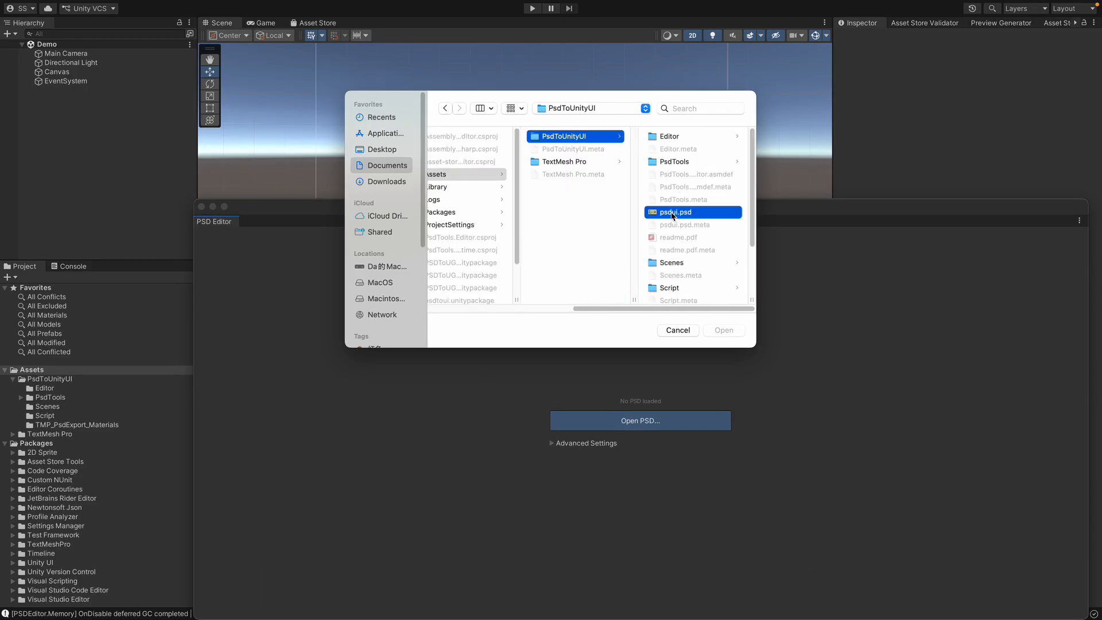
{"action": "left_click", "coordinate": [722, 330]}
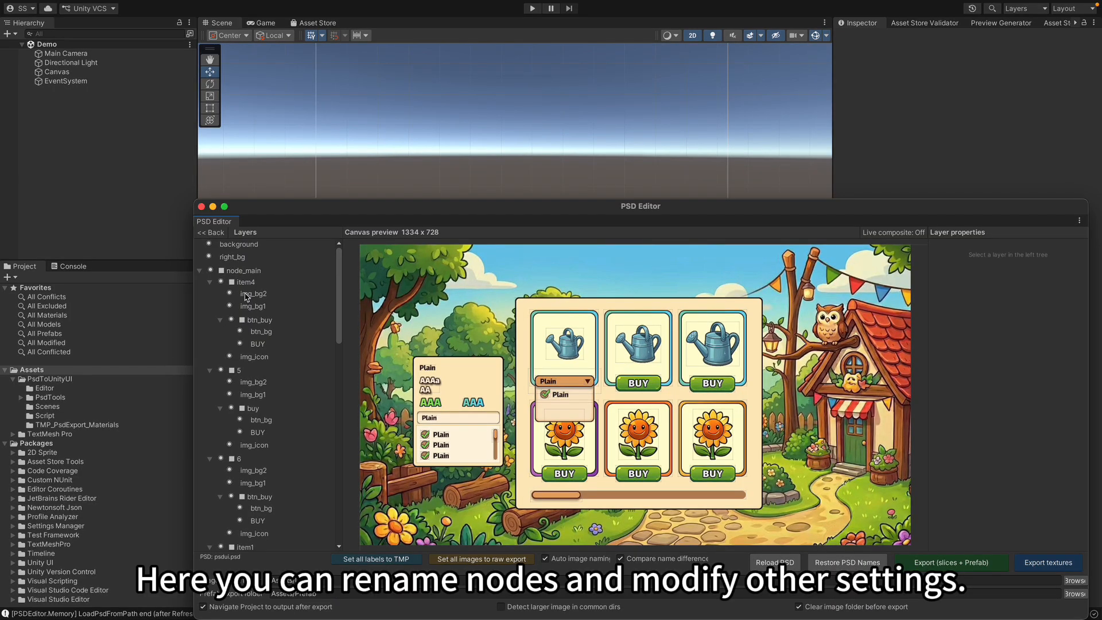
- Inspect the layer properties of img_bg2 and img_icon inside the item4 group
{"action": "left_click", "coordinate": [243, 272]}
{"action": "left_click", "coordinate": [253, 294]}
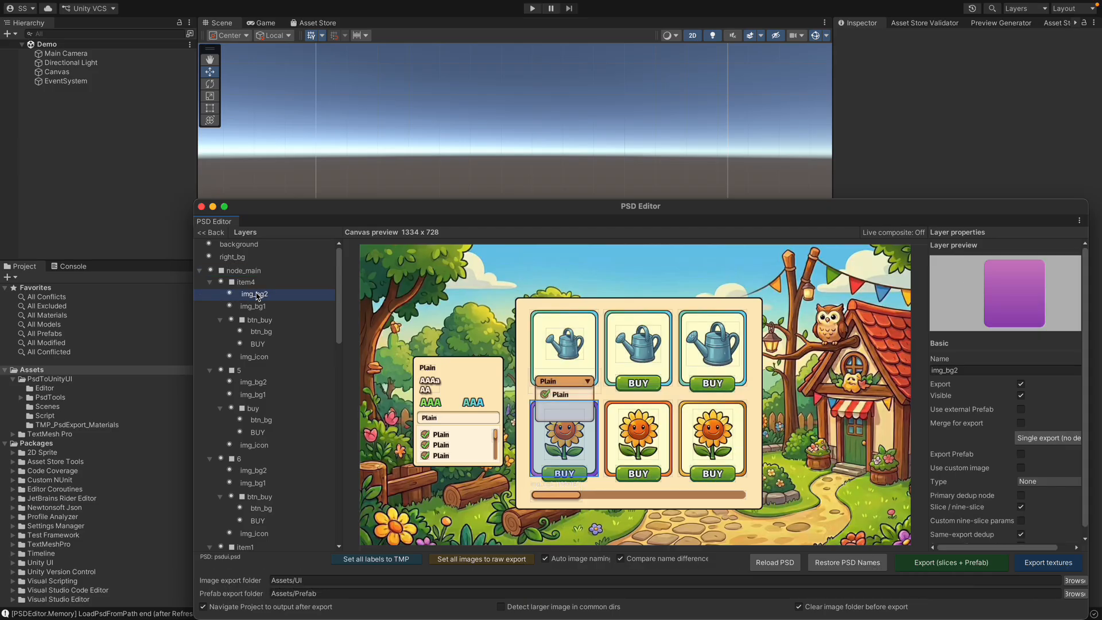
{"action": "left_click", "coordinate": [254, 357]}
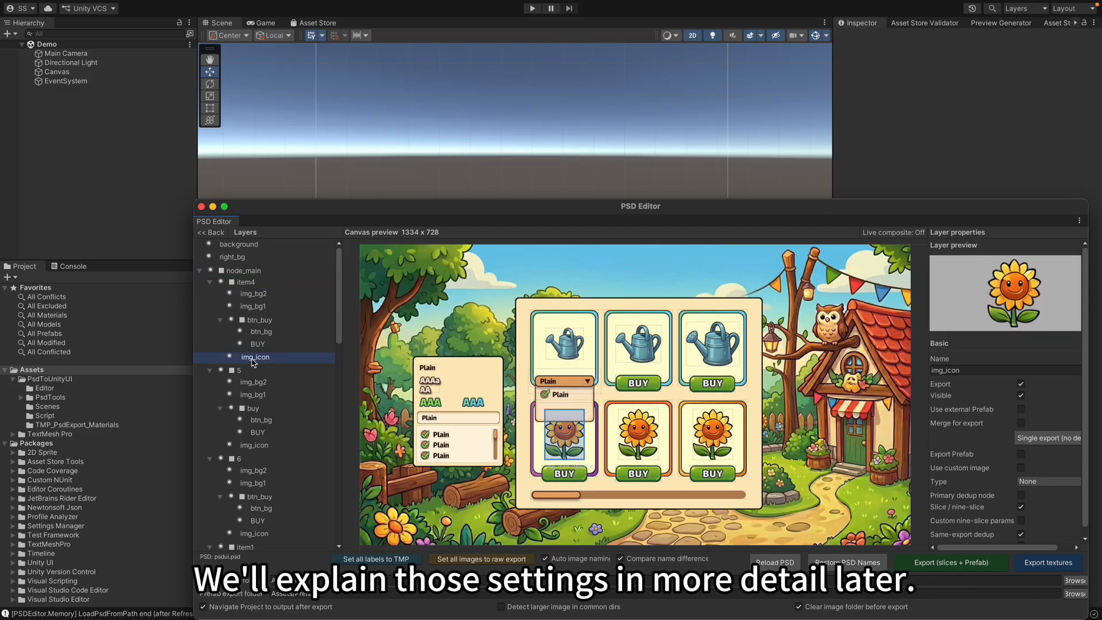
{"action": "left_click", "coordinate": [256, 361]}
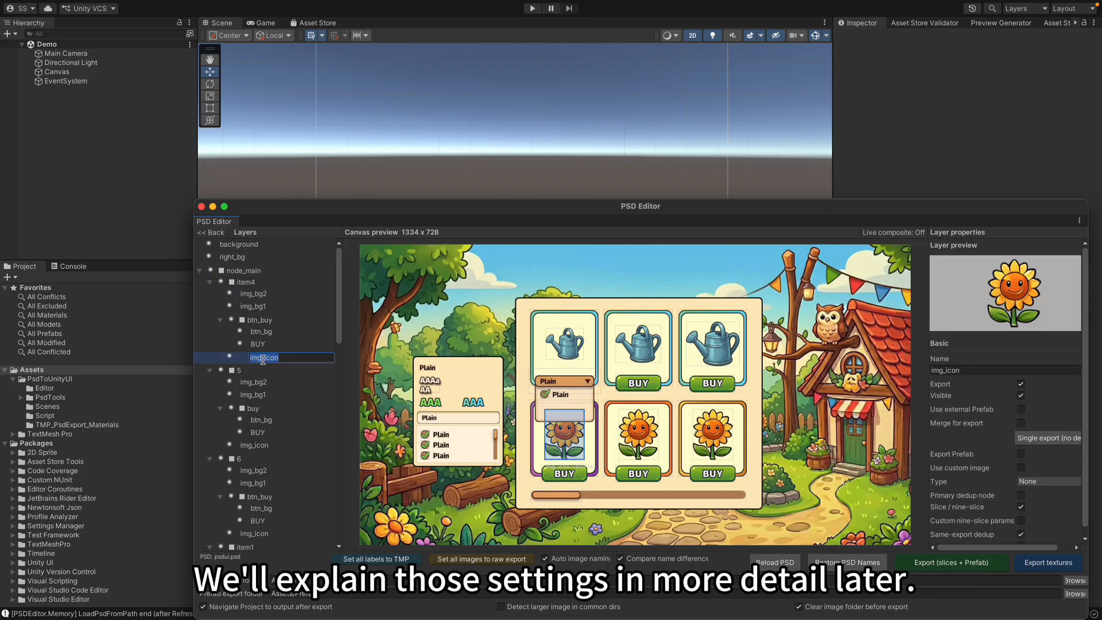
{"action": "left_click", "coordinate": [386, 560]}
{"action": "left_click", "coordinate": [386, 560]}
- Dock the PSD Editor beside the Console and export the PSD as slices plus a prefab with the default settings
{"action": "left_click_drag", "start_coordinate": [532, 211], "coordinate": [520, 184]}
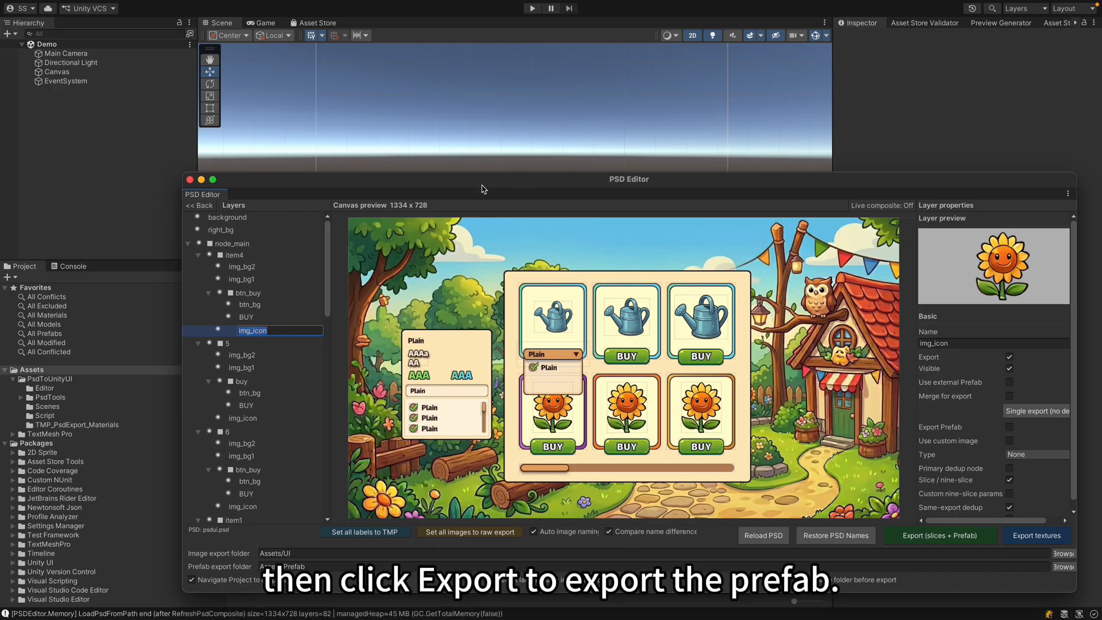
{"action": "left_click_drag", "start_coordinate": [217, 194], "coordinate": [143, 283]}
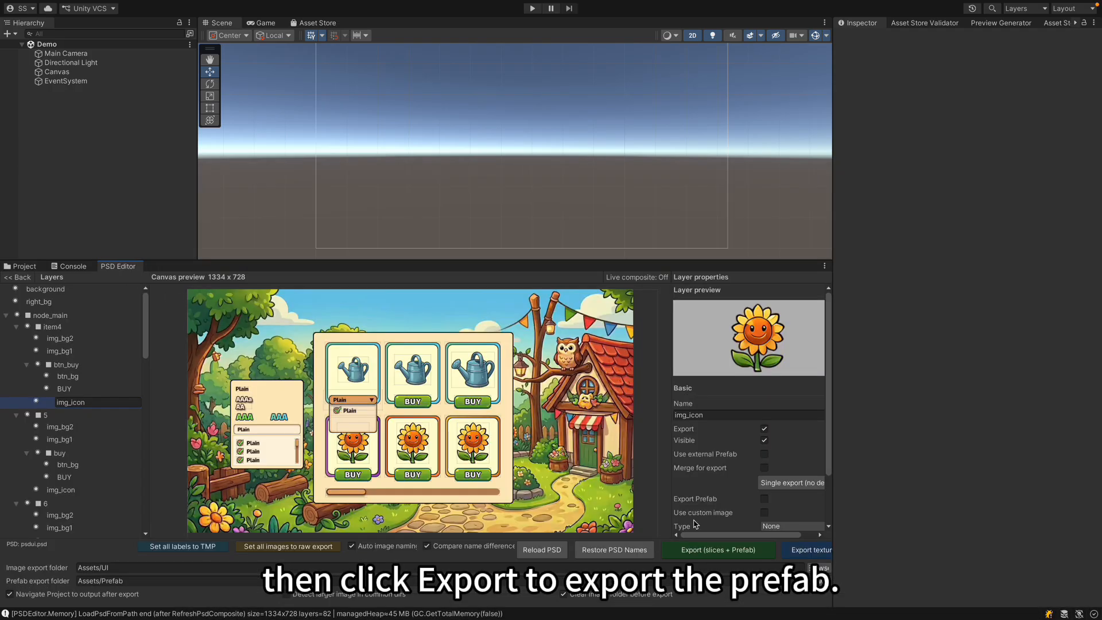
{"action": "left_click", "coordinate": [718, 551]}
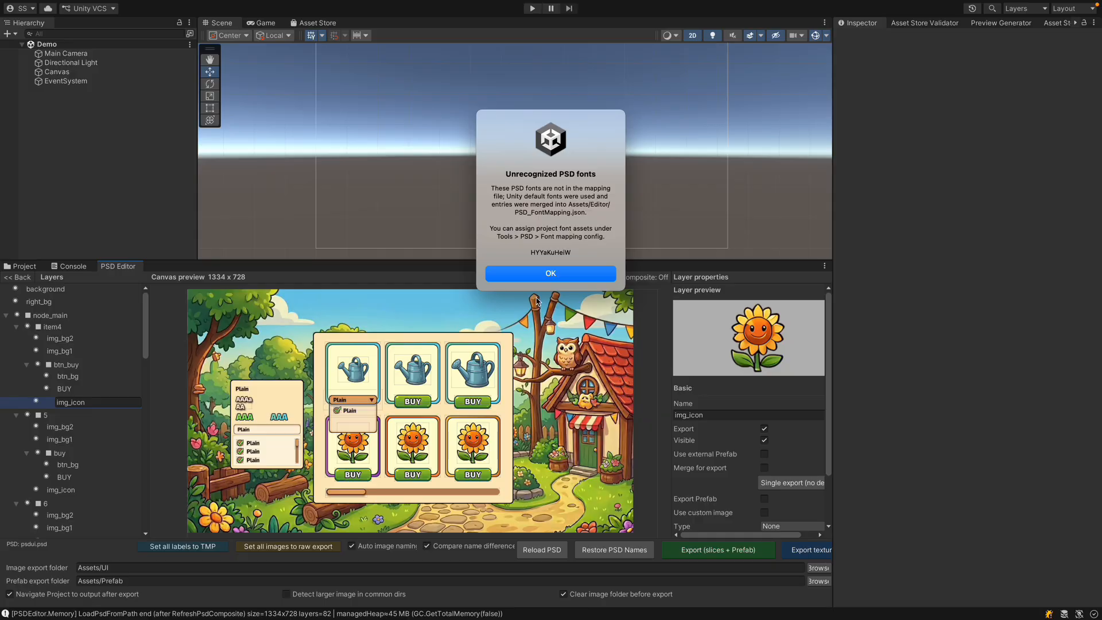
{"action": "left_click", "coordinate": [550, 273]}
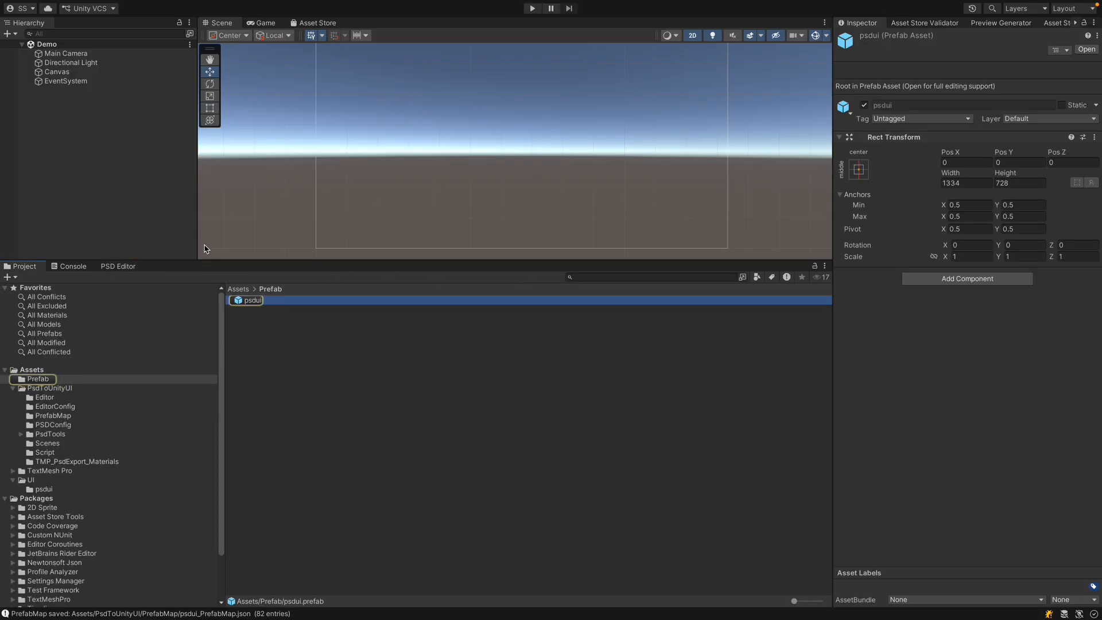
- Open the exported psdui prefab and examine its layout in the scene view
{"action": "double_click", "coordinate": [247, 303]}
{"action": "scroll", "coordinate": [428, 247], "scroll_direction": "down", "scroll_amount": 5}
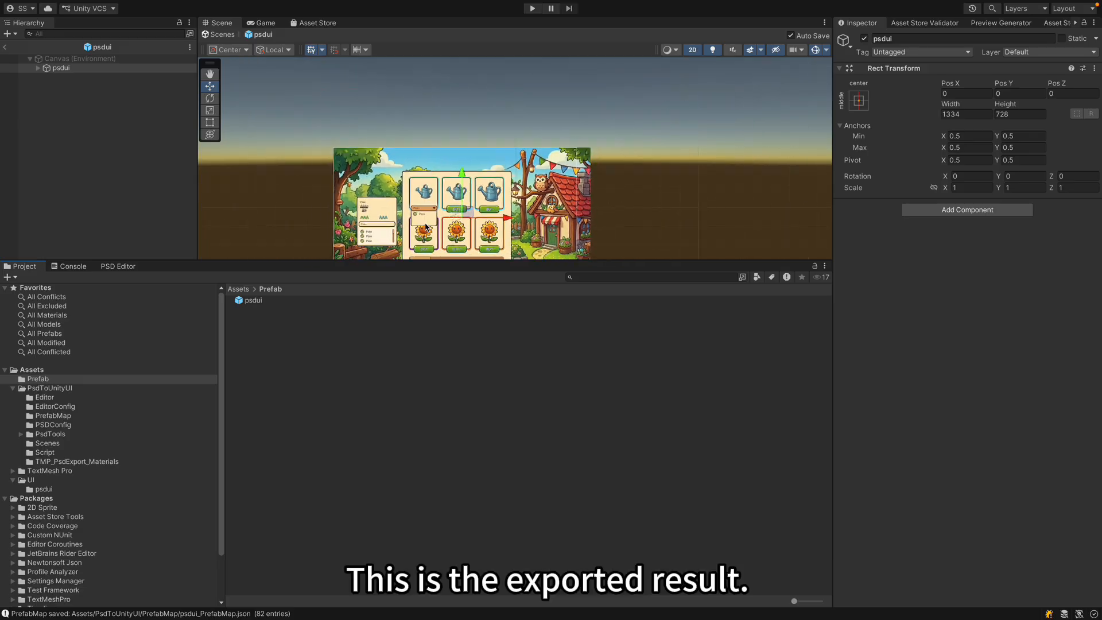
{"action": "scroll", "coordinate": [429, 223], "scroll_direction": "up", "scroll_amount": 1}
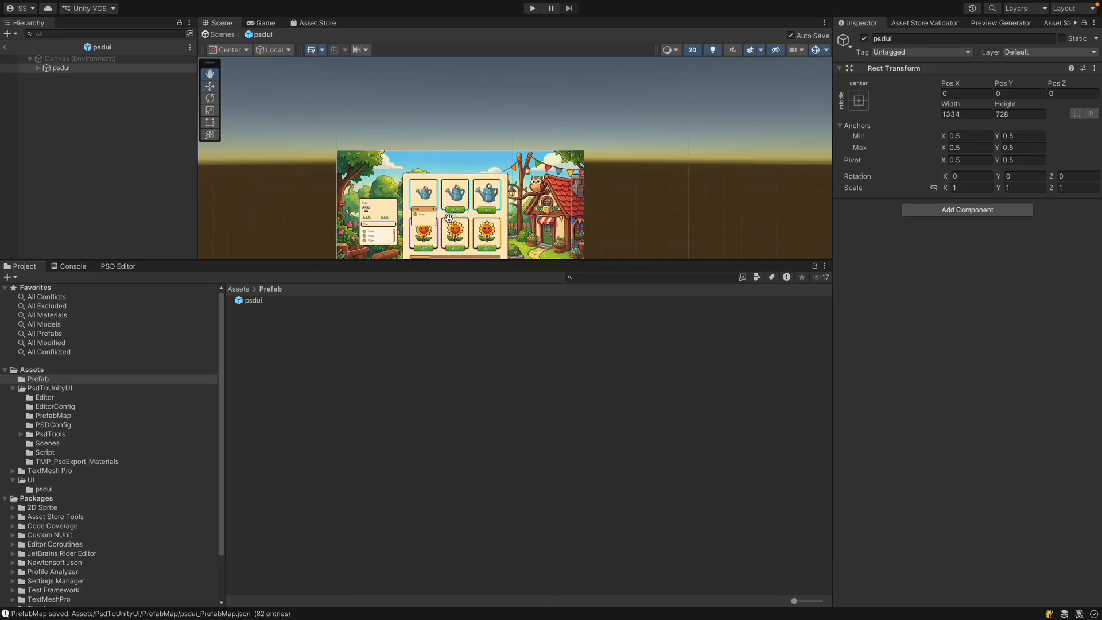
{"action": "scroll", "coordinate": [491, 186], "scroll_direction": "up", "scroll_amount": 4}
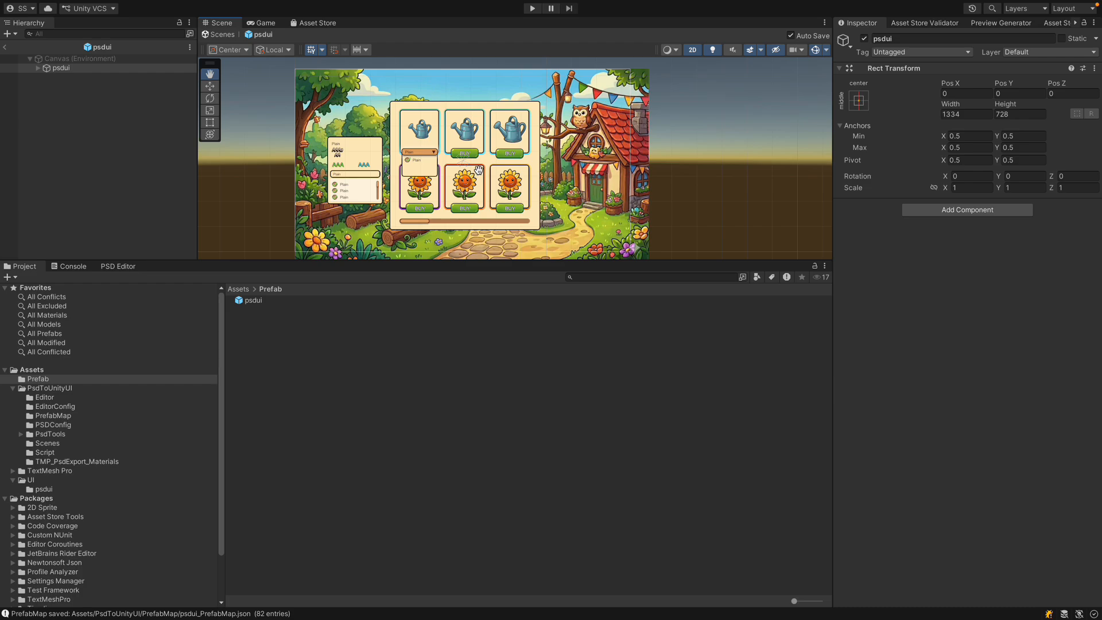
{"action": "key", "text": "w"}
- Map the PSD font HYYaKuHeiW to testfont as its Text font in the PSD font mapping
{"action": "mouse_move", "coordinate": [263, 5]}
{"action": "left_click", "coordinate": [304, 6]}
{"action": "mouse_move", "coordinate": [321, 43]}
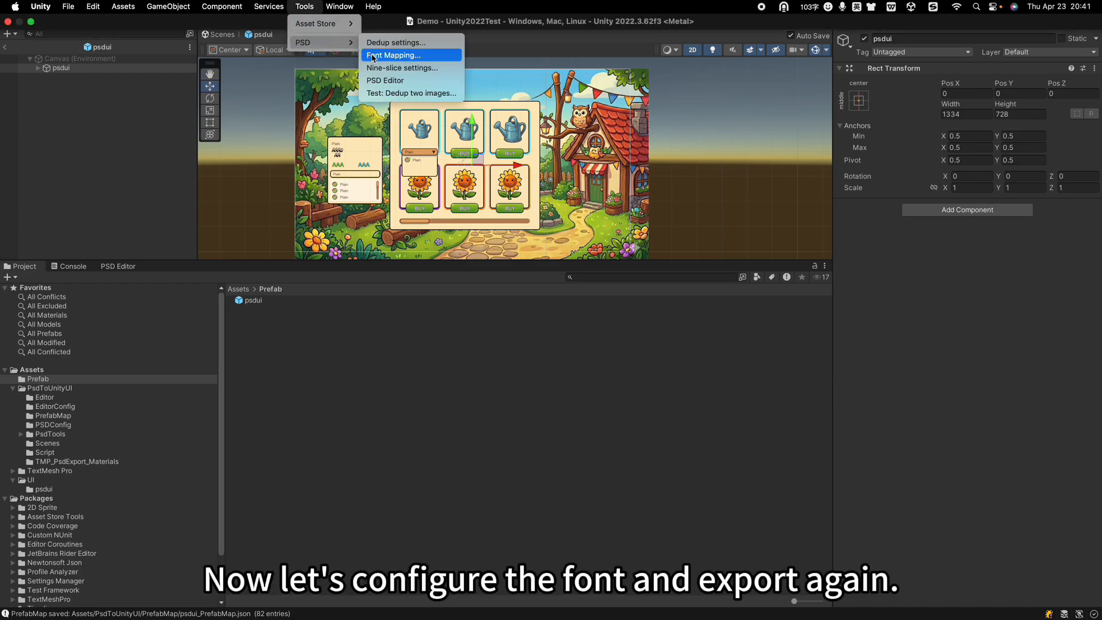
{"action": "left_click", "coordinate": [384, 57]}
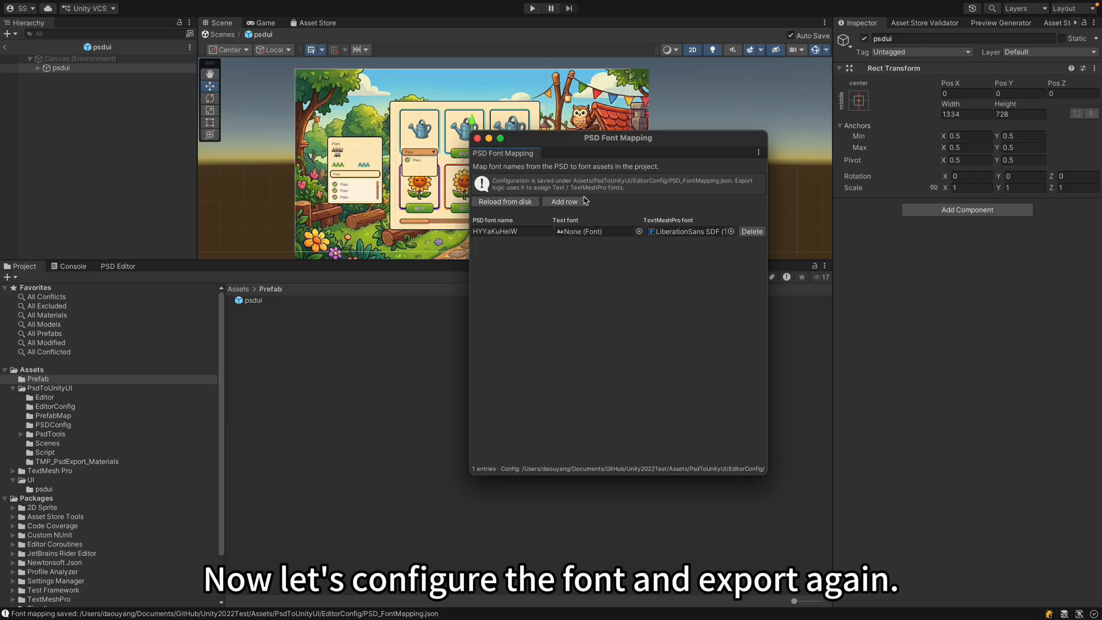
{"action": "left_click", "coordinate": [639, 231]}
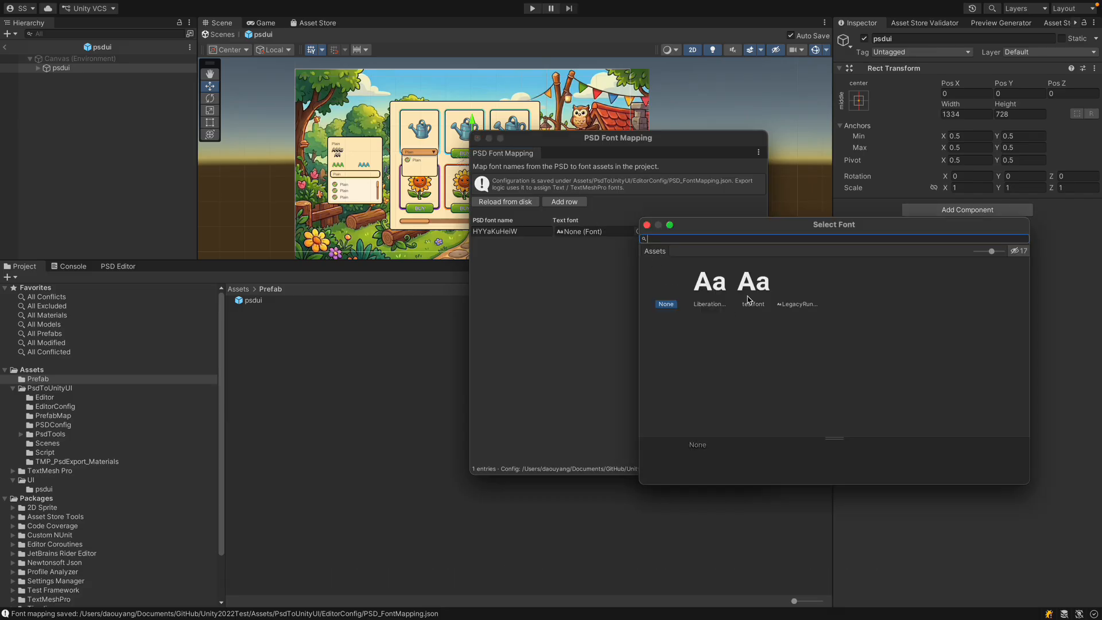
{"action": "left_click", "coordinate": [751, 290]}
{"action": "left_click", "coordinate": [645, 224]}
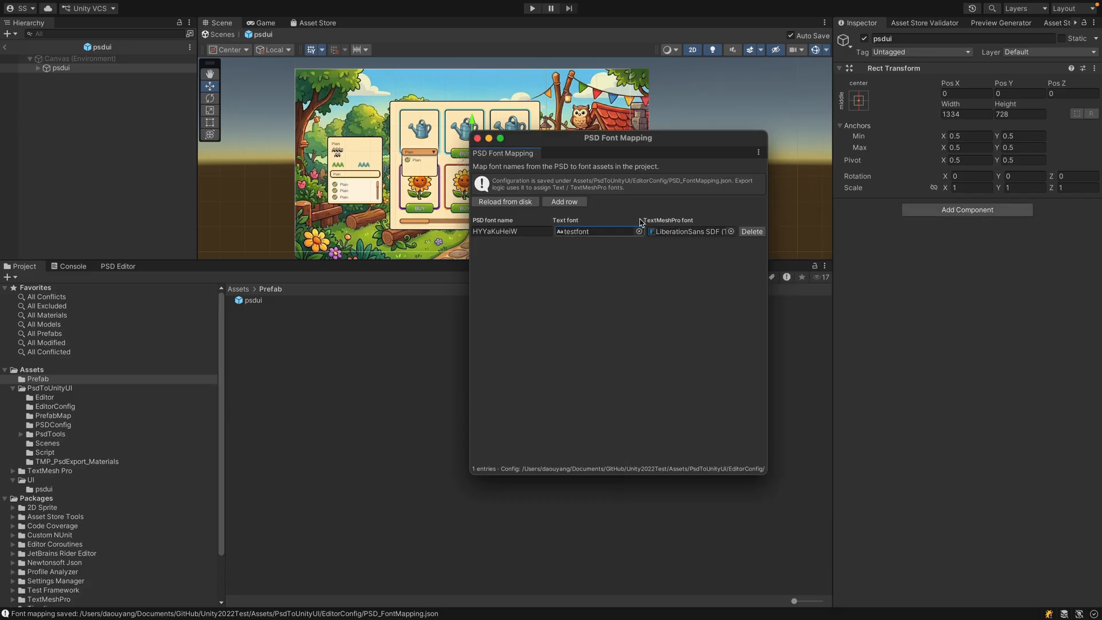
{"action": "left_click", "coordinate": [477, 138]}
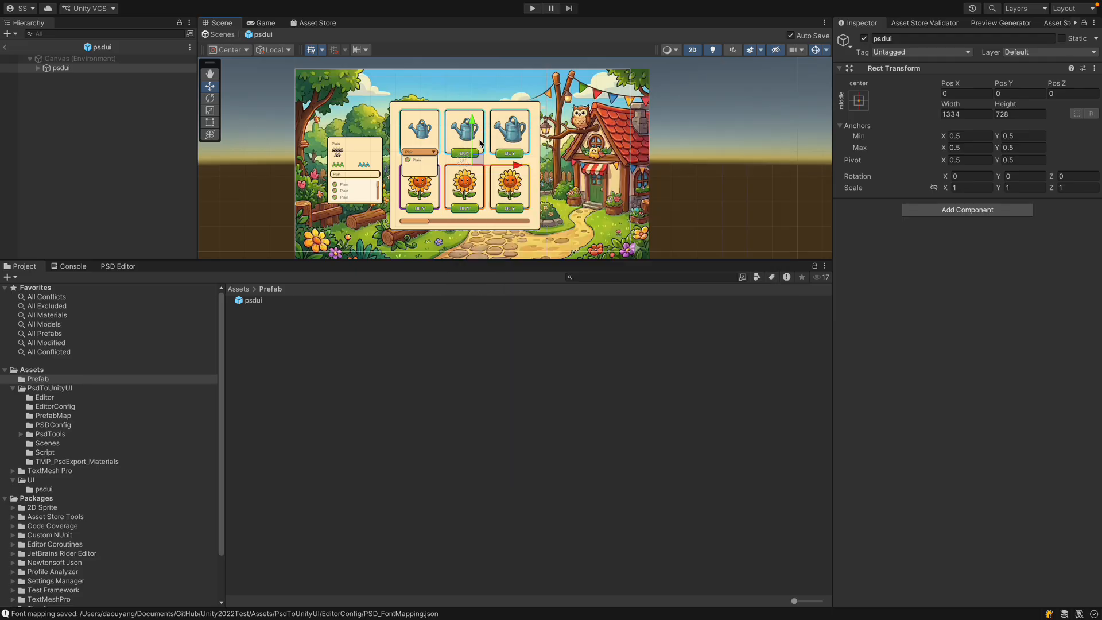
- Re-export the slices and prefab, review the BUY text differences, and replace the existing prefab with a fresh overwrite
{"action": "left_click", "coordinate": [117, 266]}
{"action": "left_click", "coordinate": [700, 551]}
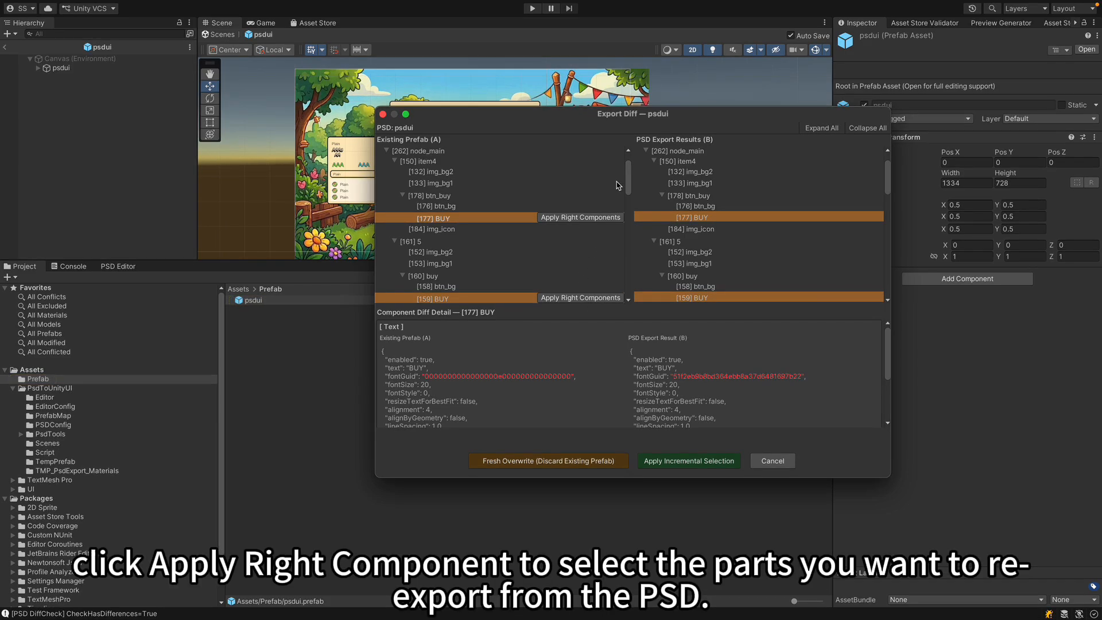
{"action": "scroll", "coordinate": [631, 208], "scroll_direction": "down", "scroll_amount": 3}
{"action": "scroll", "coordinate": [617, 203], "scroll_direction": "up", "scroll_amount": 1}
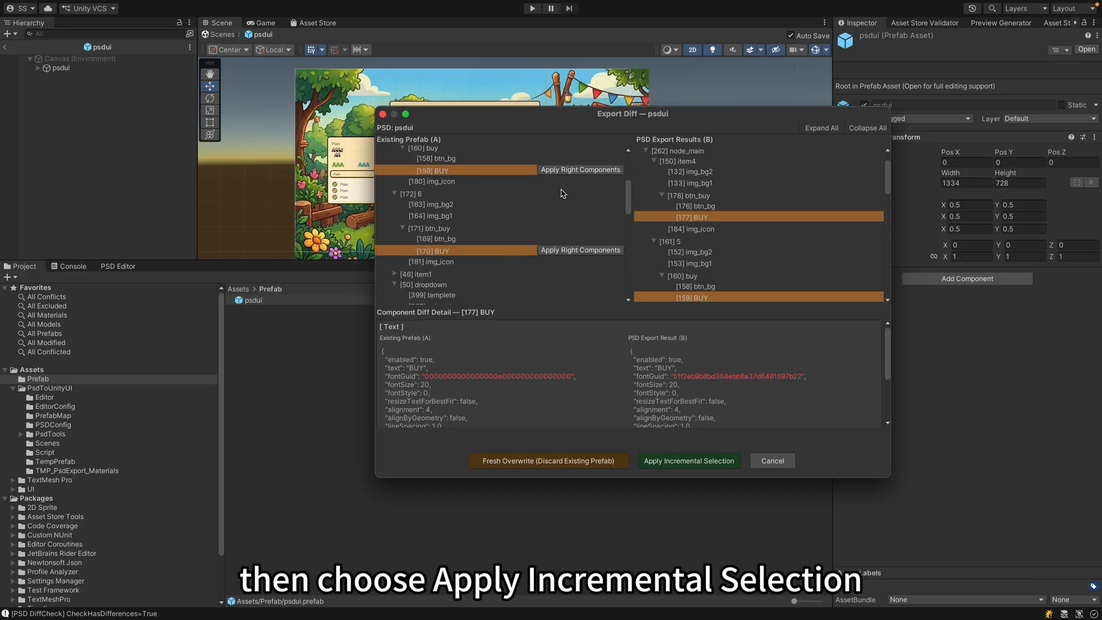
{"action": "left_click", "coordinate": [485, 173]}
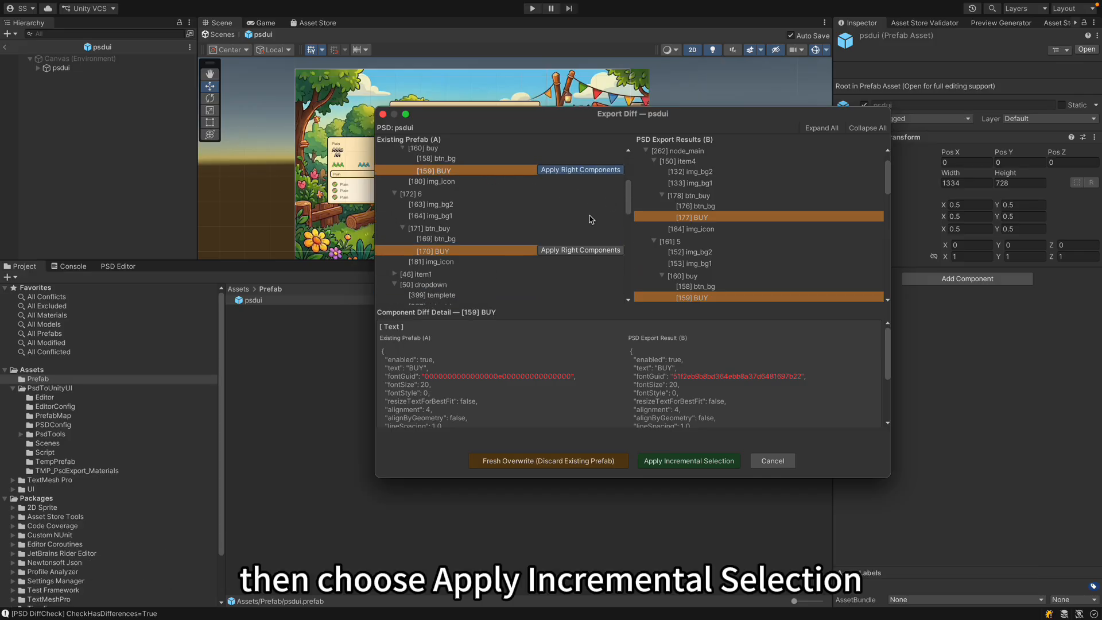
{"action": "left_click", "coordinate": [550, 462]}
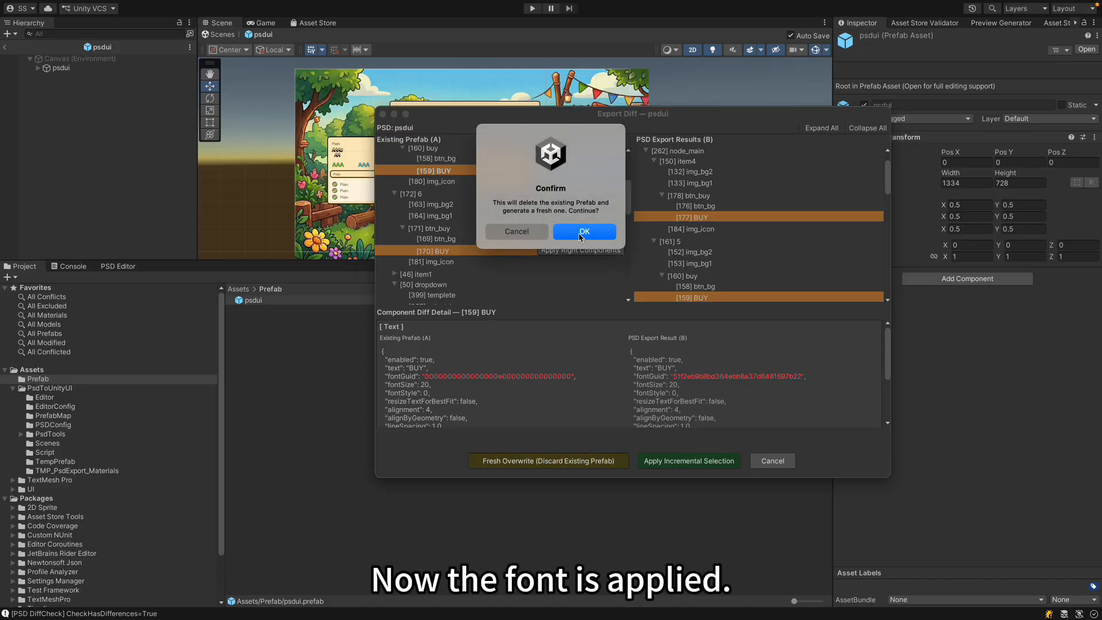
{"action": "left_click", "coordinate": [584, 230]}
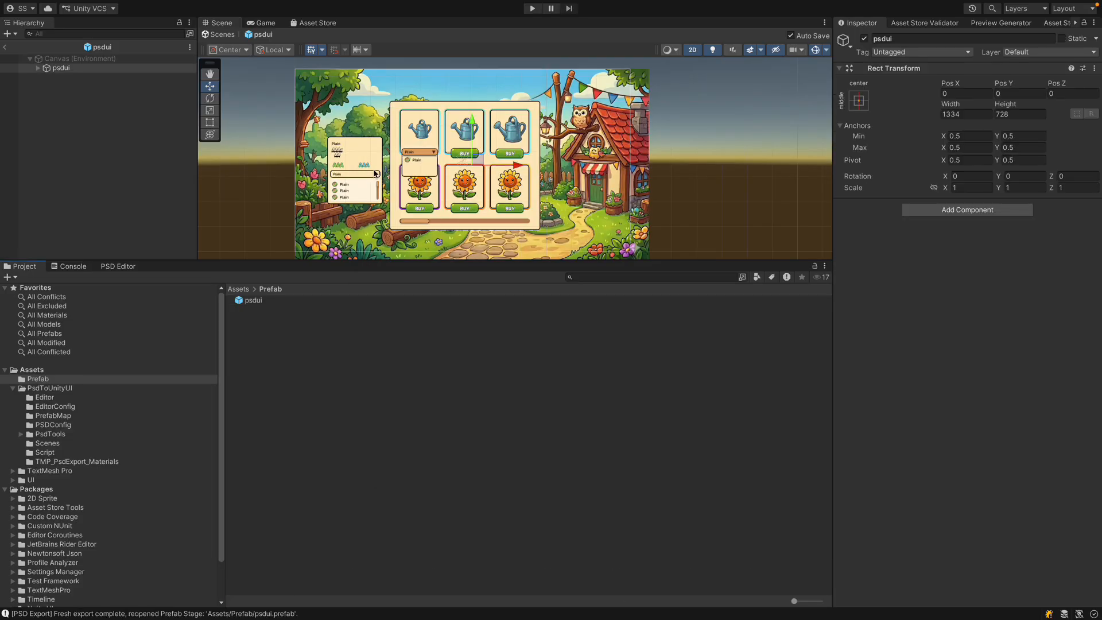
- Check the font assigned to the green AAA text in the re-exported prefab and locate its asset in the project
{"action": "scroll", "coordinate": [358, 159], "scroll_direction": "up", "scroll_amount": 3}
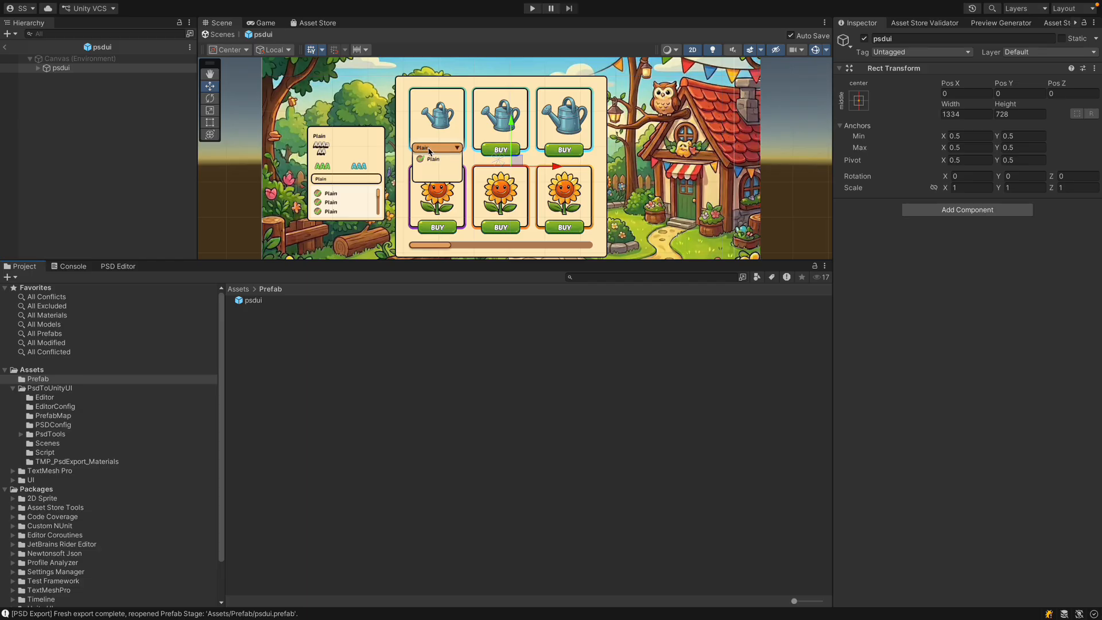
{"action": "left_click", "coordinate": [332, 169]}
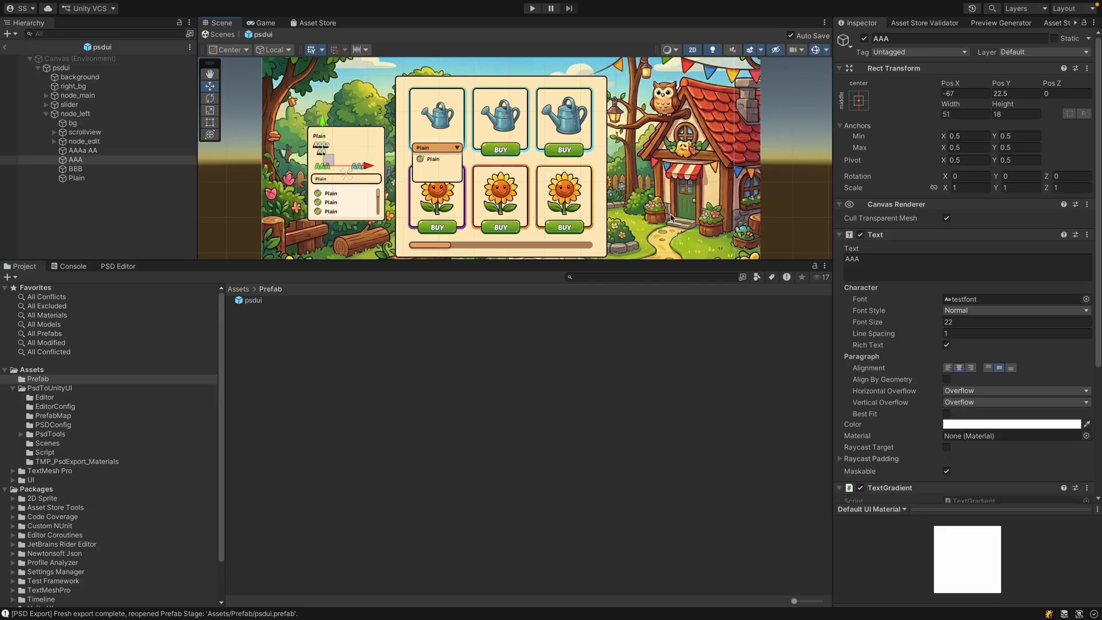
{"action": "left_click", "coordinate": [955, 299]}
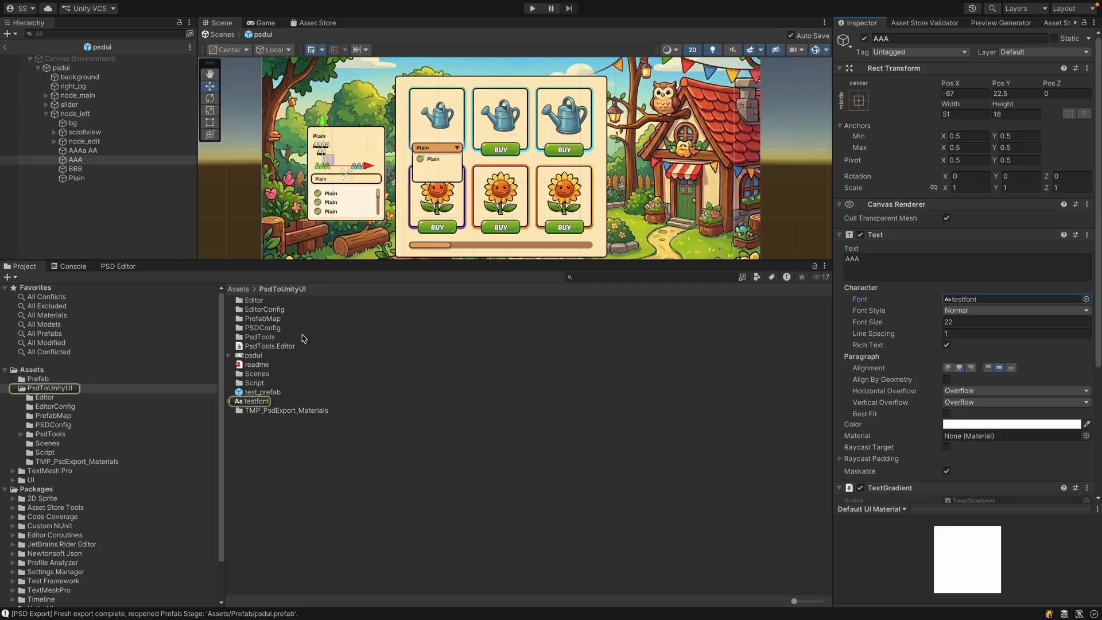
- Open the Assets/UI/psdui folder and preview the exported images, including img_icon_73, right_bg_401, select_bg_397 and img_icon_180
{"action": "left_click", "coordinate": [245, 288]}
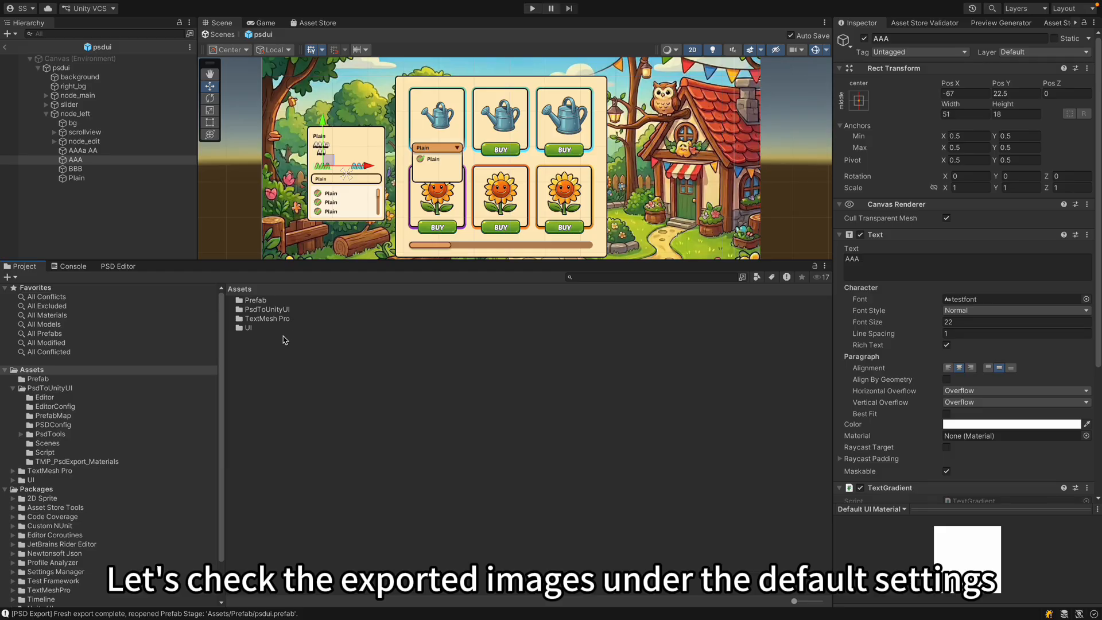
{"action": "double_click", "coordinate": [264, 328]}
{"action": "double_click", "coordinate": [261, 301]}
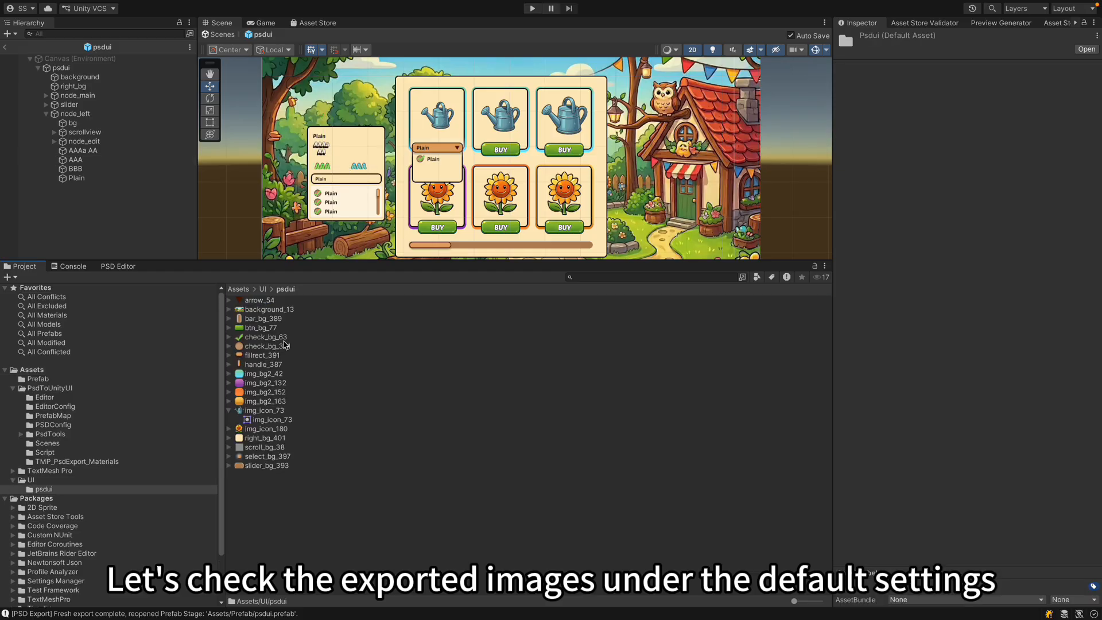
{"action": "left_click", "coordinate": [264, 411]}
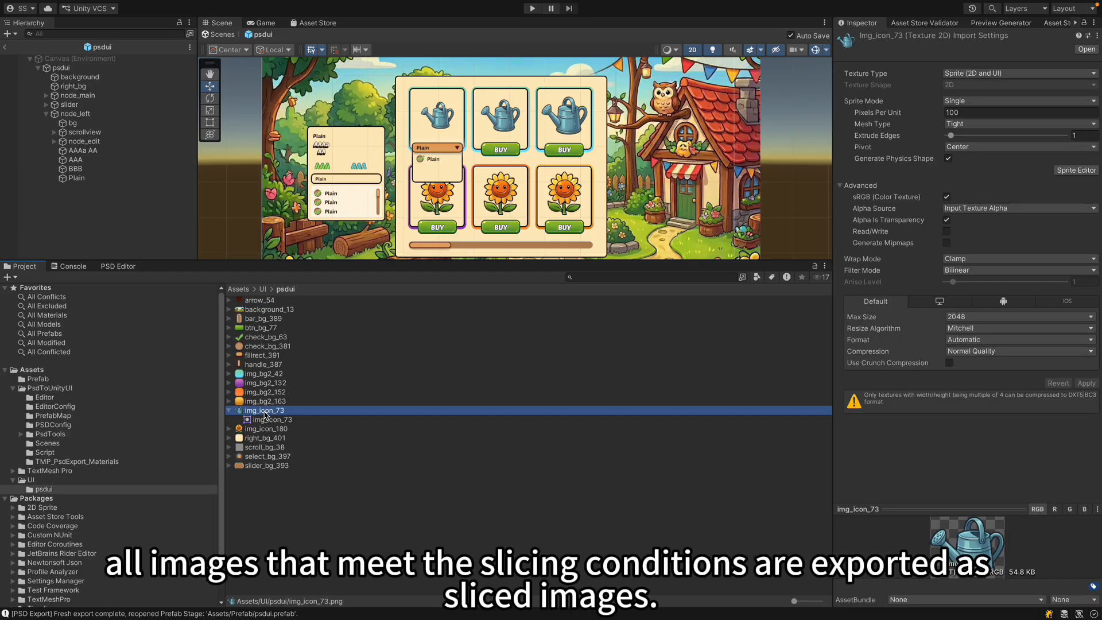
{"action": "left_click", "coordinate": [253, 438]}
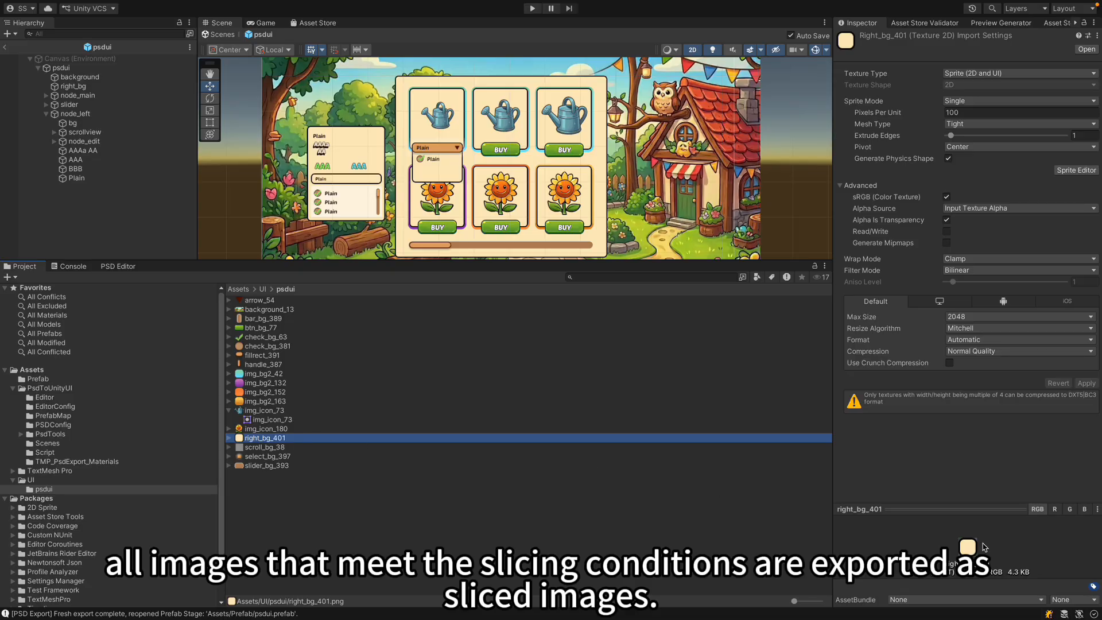
{"action": "left_click_drag", "start_coordinate": [962, 507], "coordinate": [963, 424]}
{"action": "left_click", "coordinate": [264, 448]}
{"action": "left_click", "coordinate": [277, 456]}
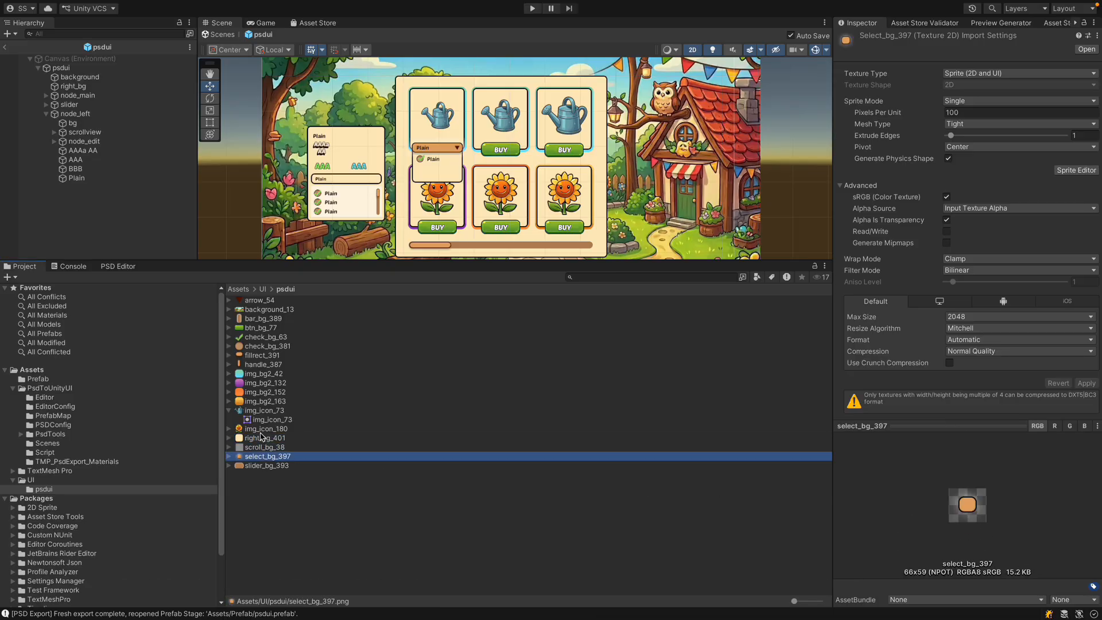
{"action": "left_click", "coordinate": [263, 429]}
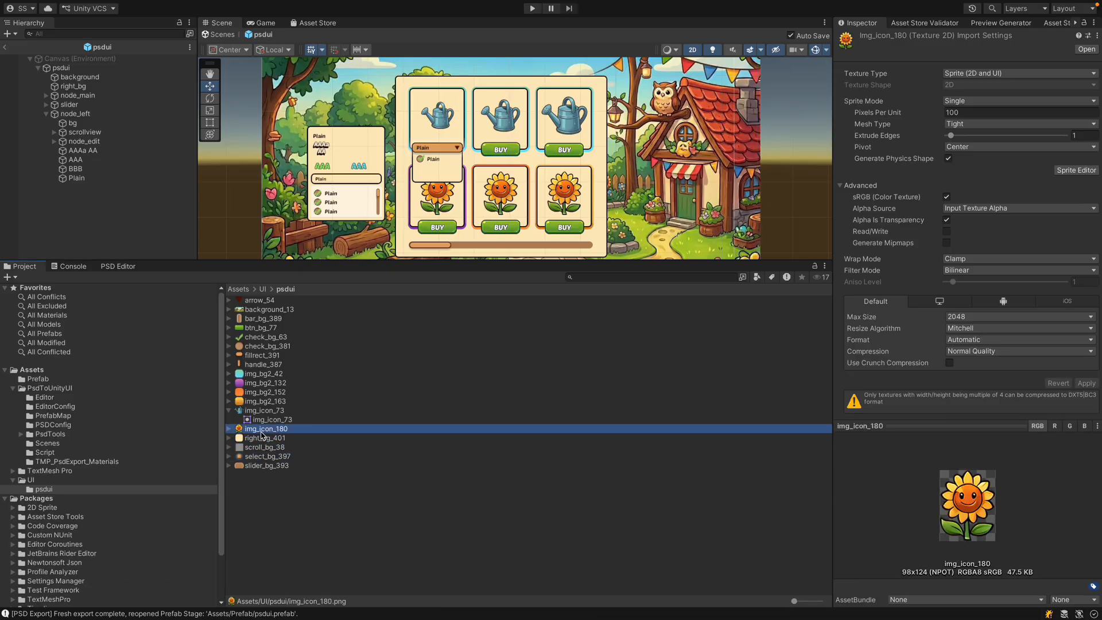
- Check which source image the watering can icons in the prefab use and preview img_icon_73
{"action": "left_click", "coordinate": [505, 127]}
{"action": "left_click", "coordinate": [434, 121]}
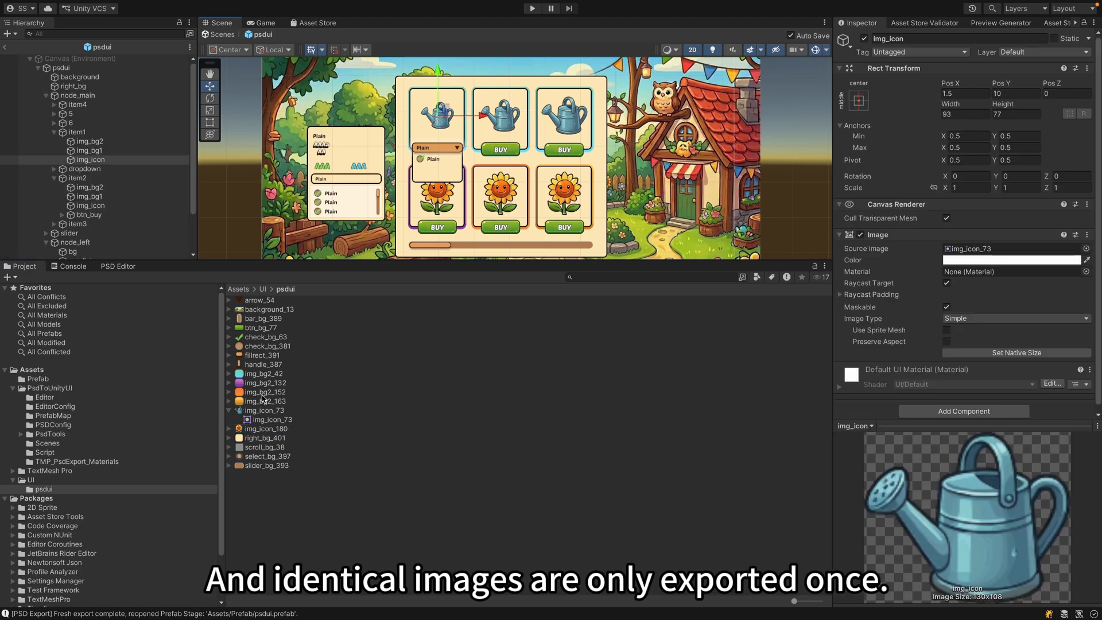
{"action": "left_click", "coordinate": [304, 411]}
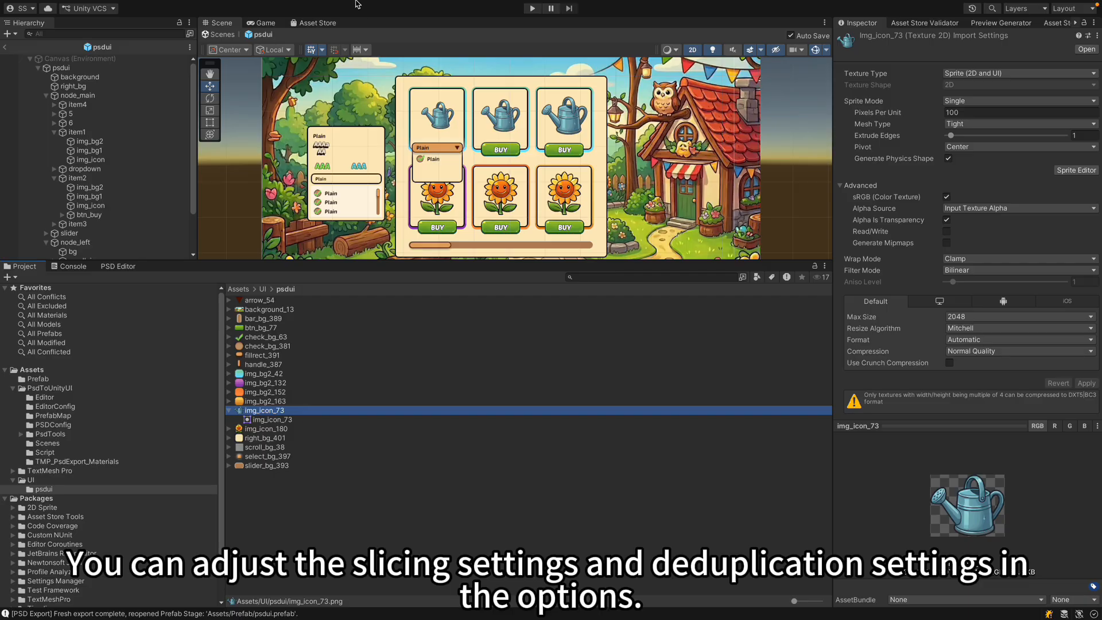
- Open the PSD tool's image deduplication settings, review the MAE threshold and fingerprint size options, and close them
{"action": "mouse_move", "coordinate": [328, 5]}
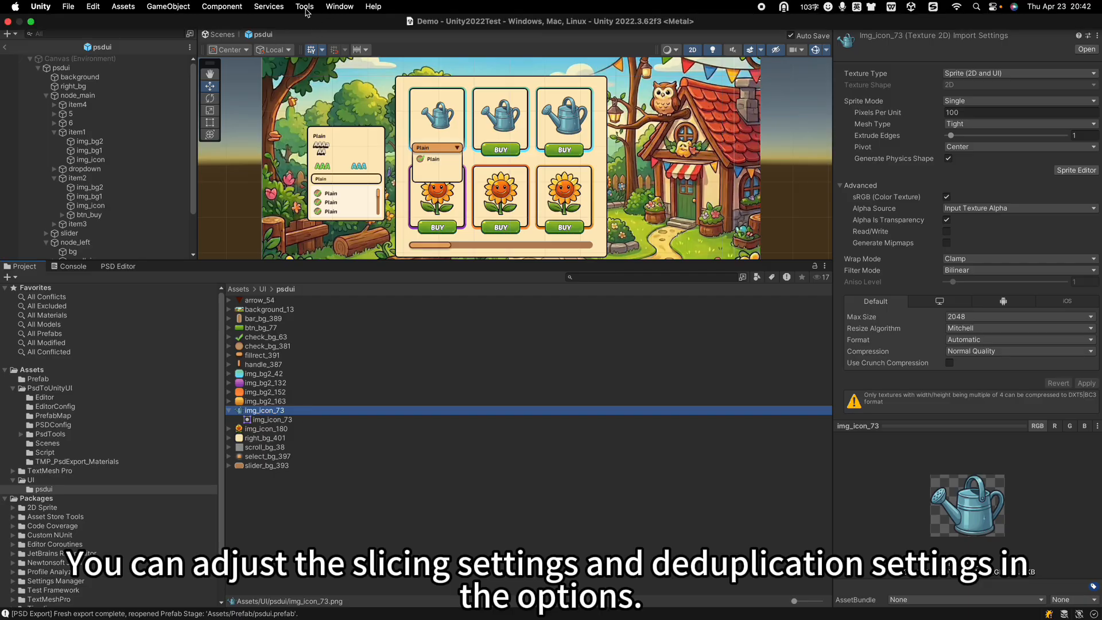
{"action": "left_click", "coordinate": [304, 7]}
{"action": "mouse_move", "coordinate": [314, 51]}
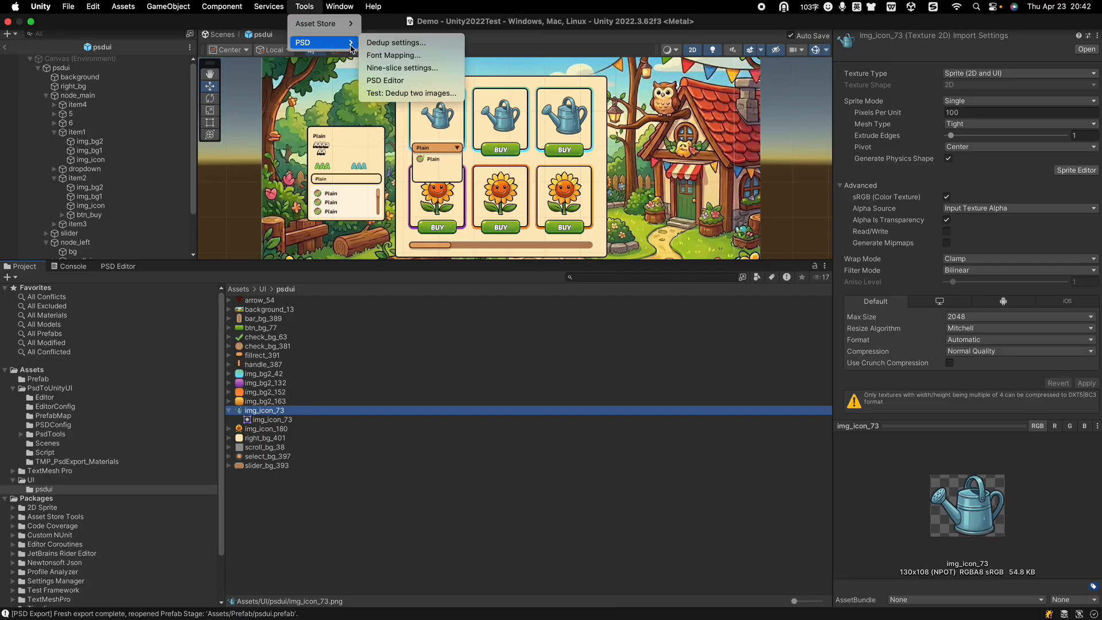
{"action": "left_click", "coordinate": [382, 44]}
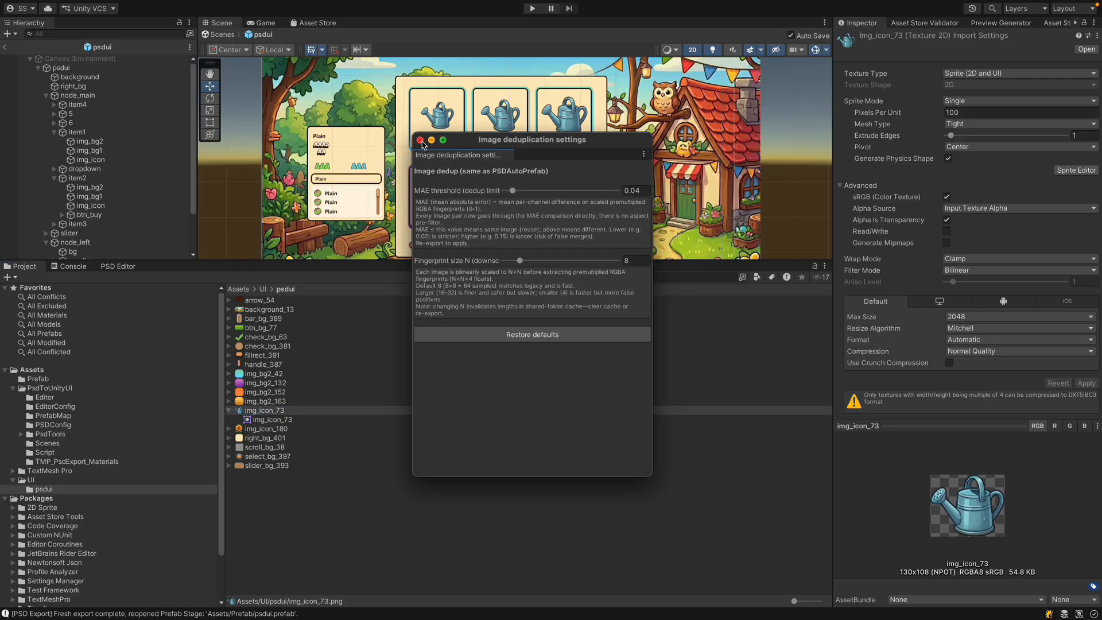
{"action": "left_click", "coordinate": [420, 141]}
- Review the PSD tool's nine-slice settings, then preview the exported images img_bg2_163 and img_bg2_152
{"action": "left_click", "coordinate": [304, 7]}
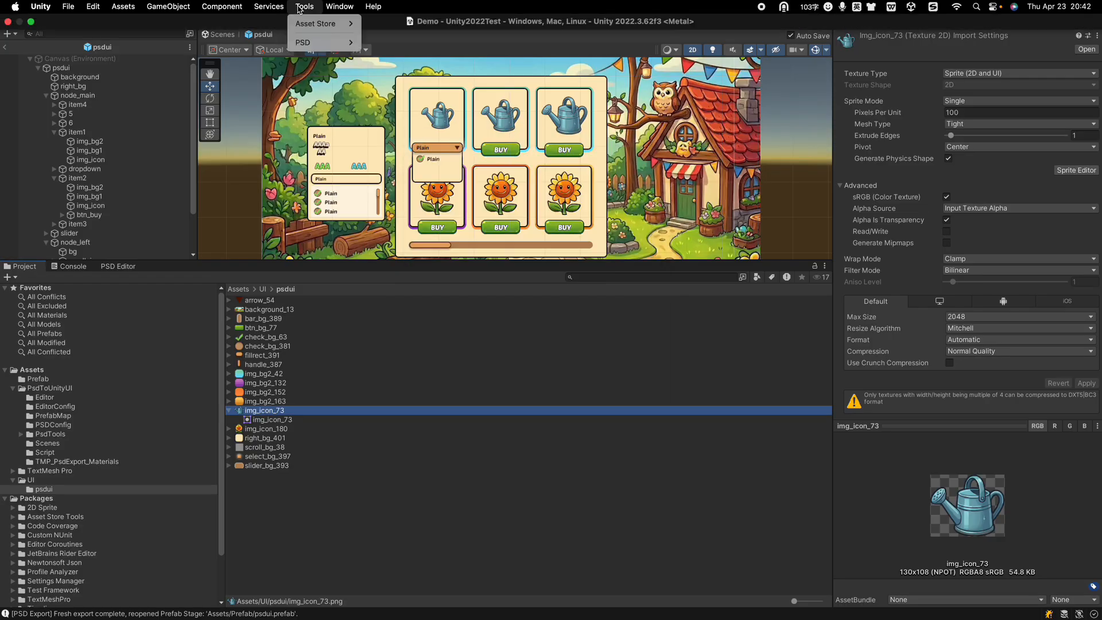
{"action": "mouse_move", "coordinate": [312, 26]}
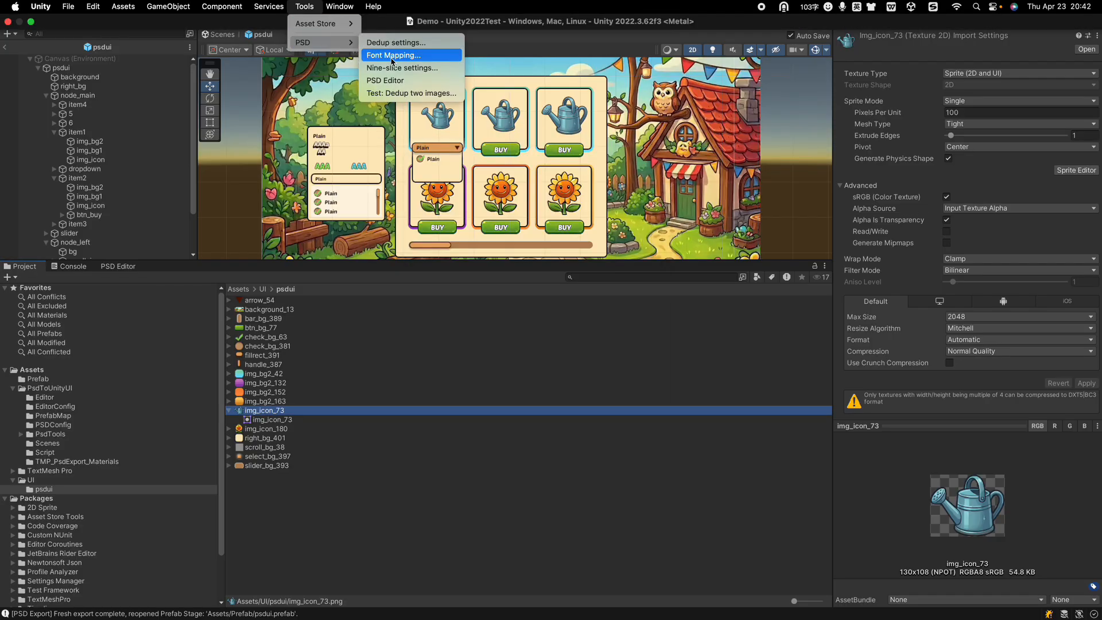
{"action": "left_click", "coordinate": [398, 67]}
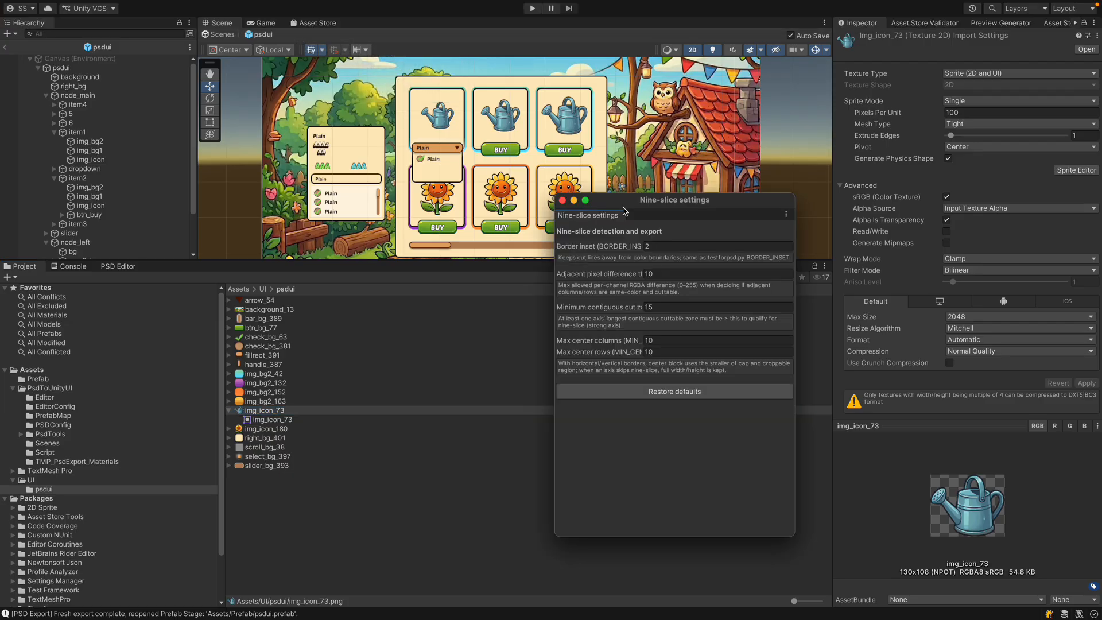
{"action": "left_click_drag", "start_coordinate": [622, 204], "coordinate": [568, 185]}
{"action": "left_click", "coordinate": [509, 180]}
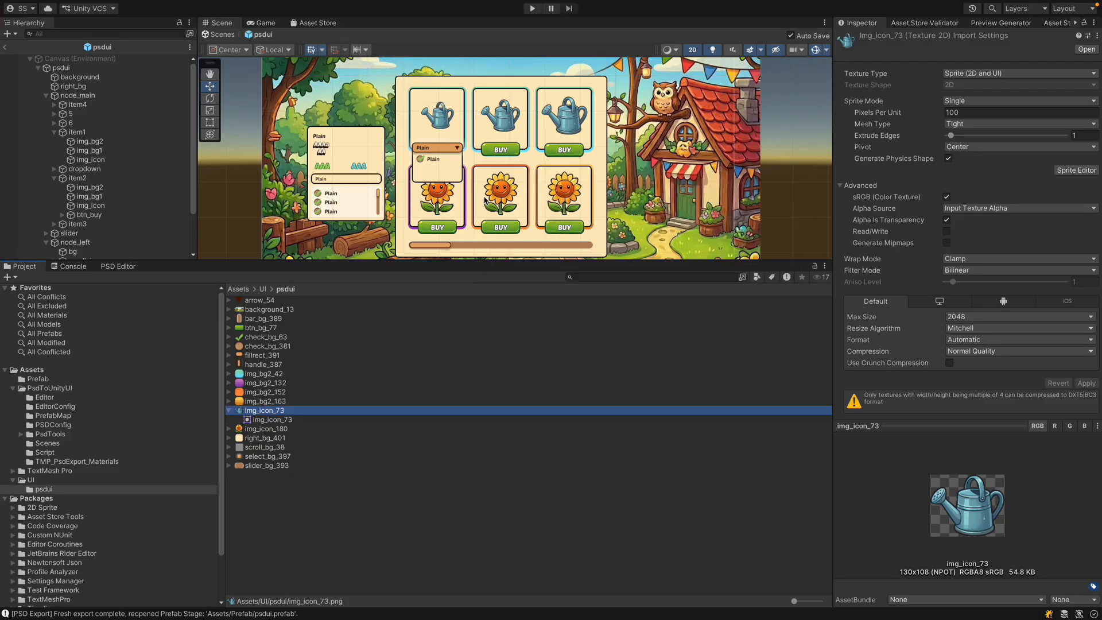
{"action": "left_click", "coordinate": [281, 402]}
{"action": "left_click", "coordinate": [282, 394]}
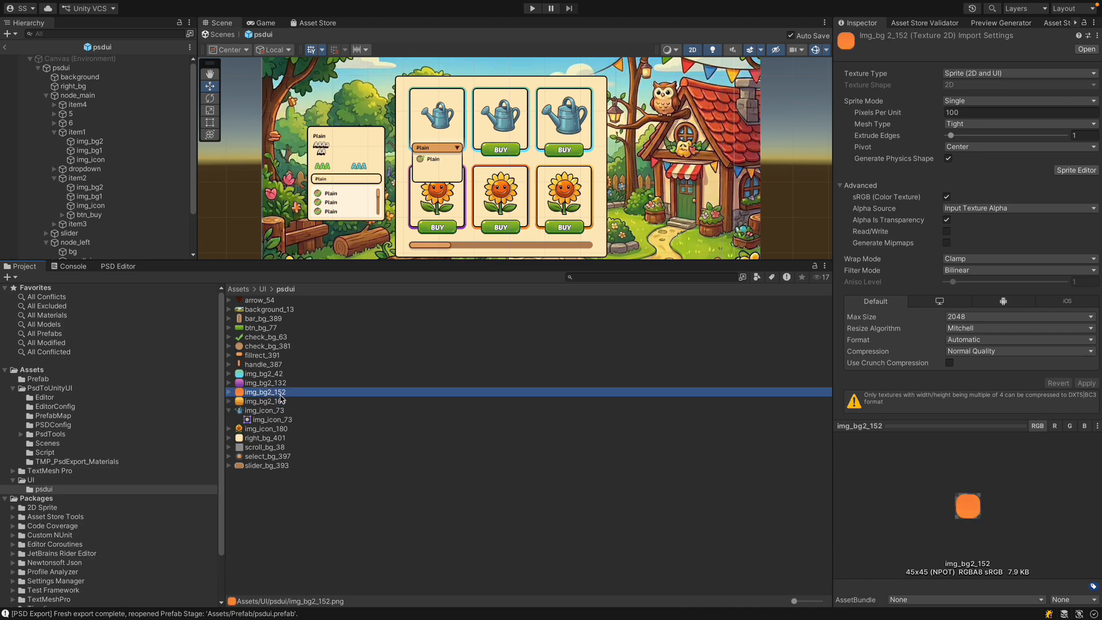
- Turn off auto image naming and re-export the slices and prefab, replacing the existing prefab with a fresh overwrite
{"action": "left_click", "coordinate": [122, 274]}
{"action": "left_click", "coordinate": [351, 545]}
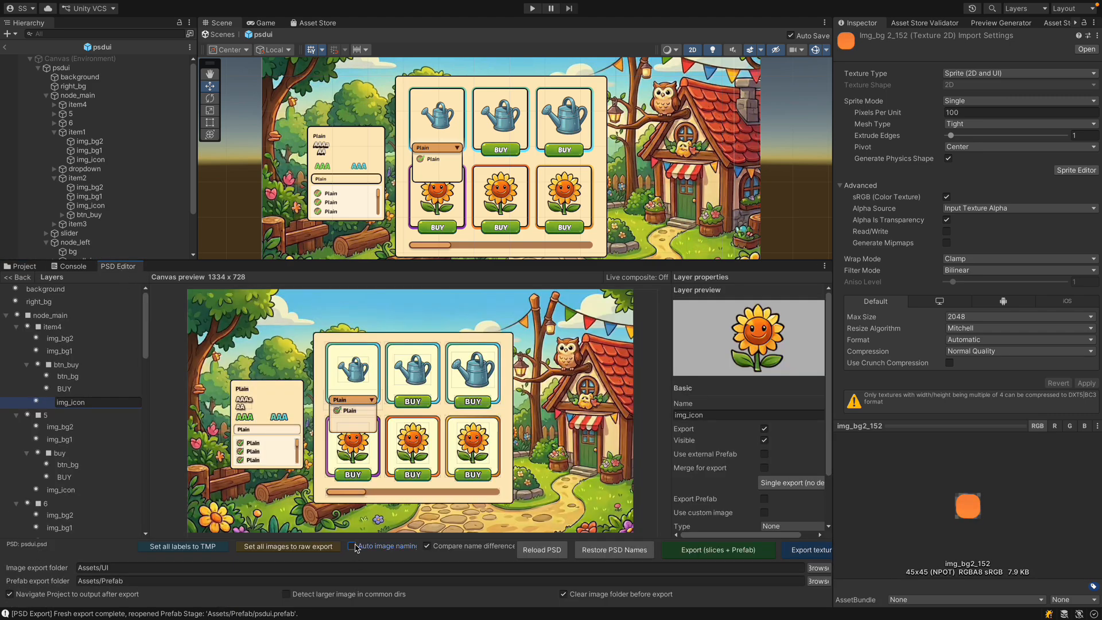
{"action": "left_click", "coordinate": [723, 552]}
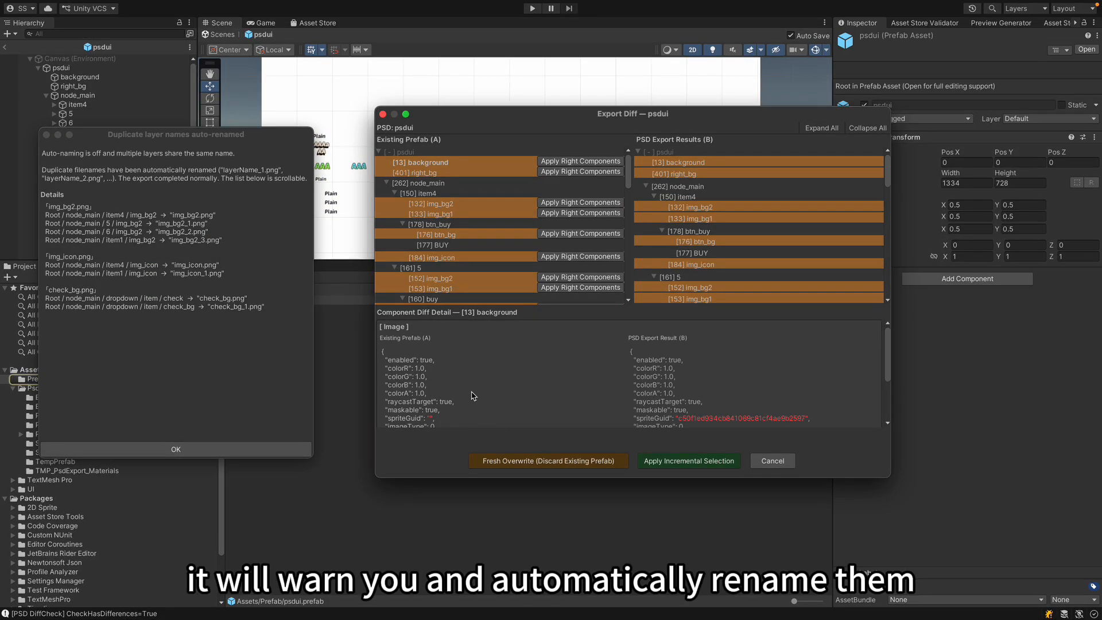
{"action": "left_click", "coordinate": [552, 466]}
{"action": "left_click", "coordinate": [583, 236]}
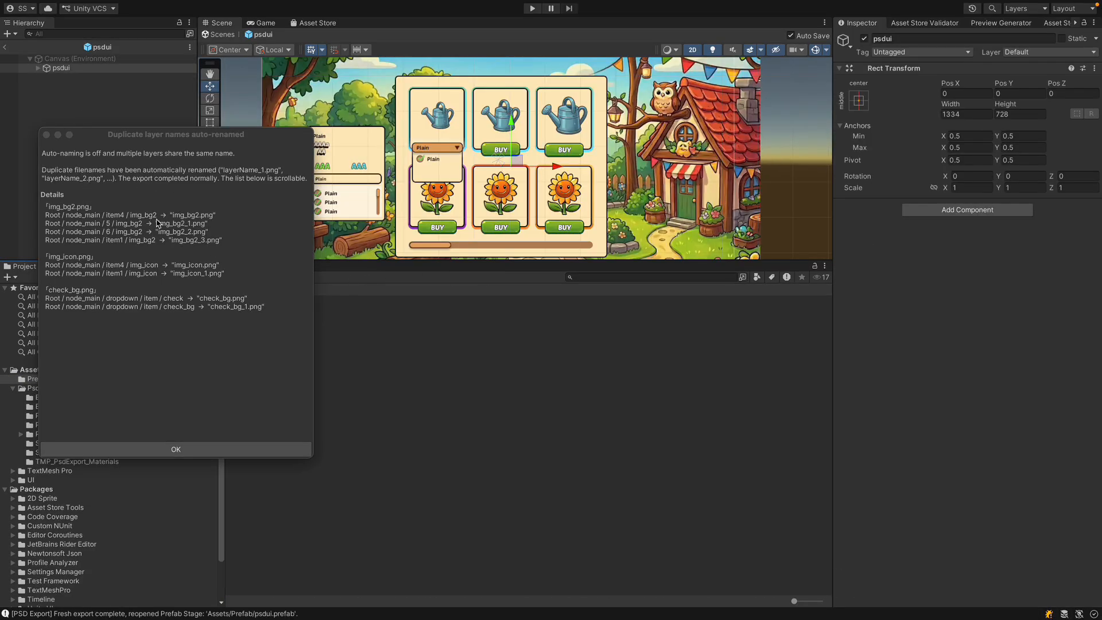
{"action": "left_click", "coordinate": [190, 450]}
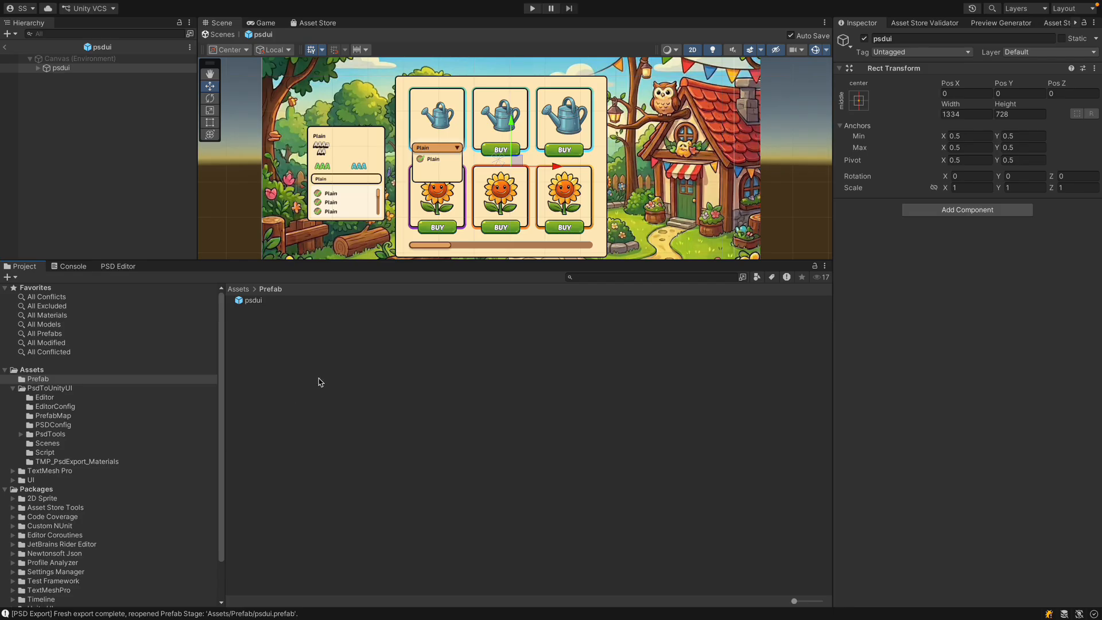
- Locate the prefab background's source image in the project and preview the exported img_bg2_1, img_bg2_2 and img_bg2_3
{"action": "left_click", "coordinate": [359, 151]}
{"action": "left_click", "coordinate": [970, 248]}
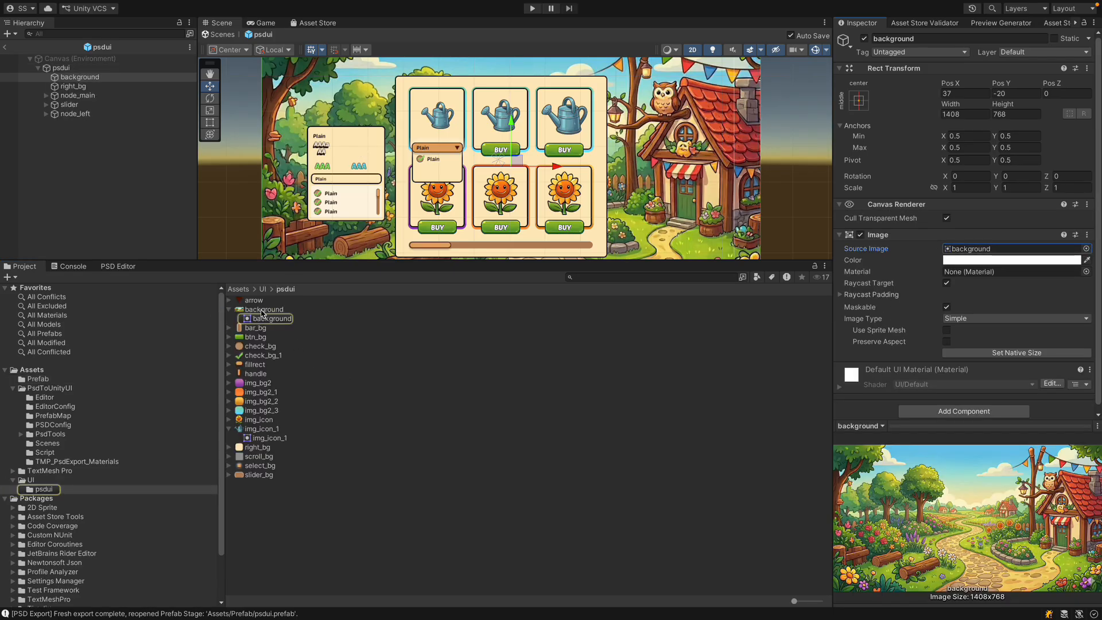
{"action": "left_click", "coordinate": [261, 310]}
{"action": "left_click", "coordinate": [271, 319]}
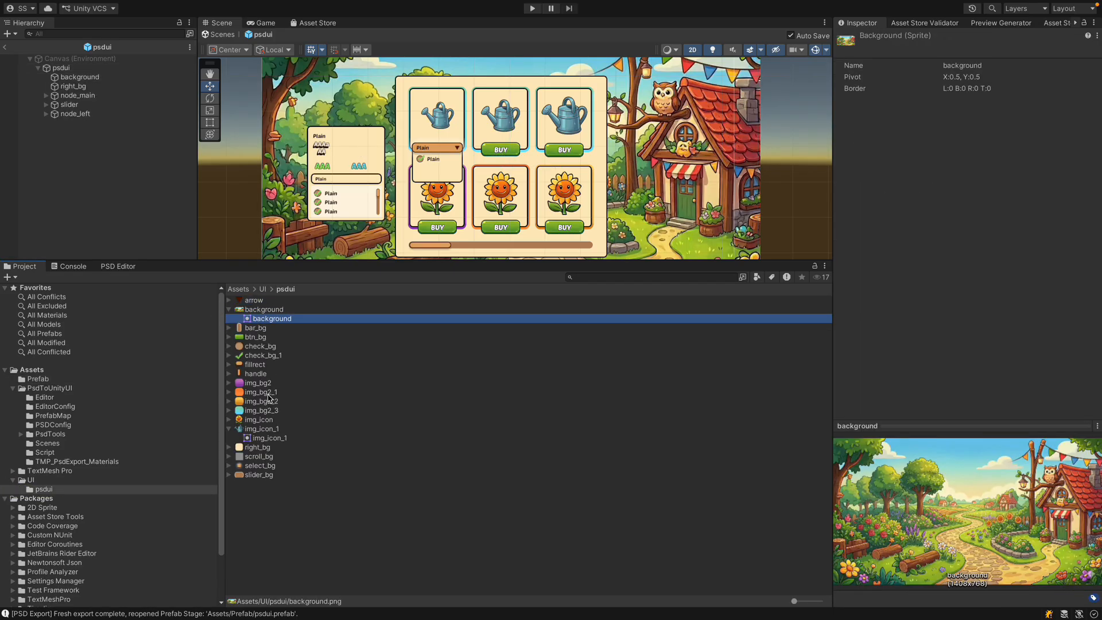
{"action": "left_click", "coordinate": [269, 393]}
{"action": "left_click", "coordinate": [272, 402]}
{"action": "left_click", "coordinate": [275, 411]}
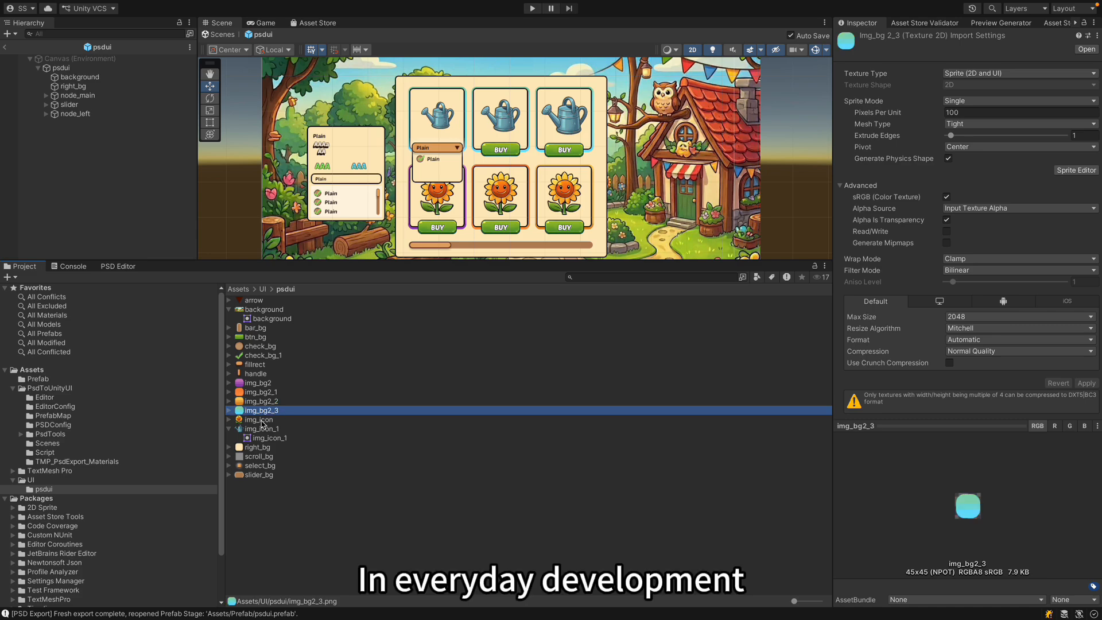
- Move img_icon and img_bg2_3 from the psdui image folder to the root Assets folder
{"action": "left_click", "coordinate": [263, 421]}
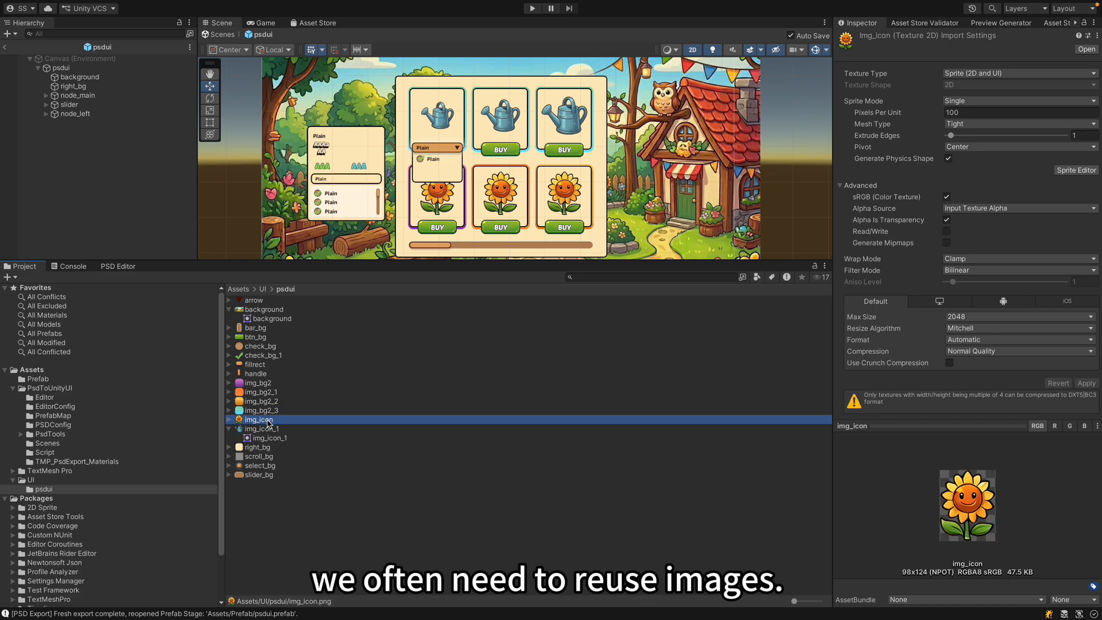
{"action": "left_click", "coordinate": [261, 411], "text": "ctrl"}
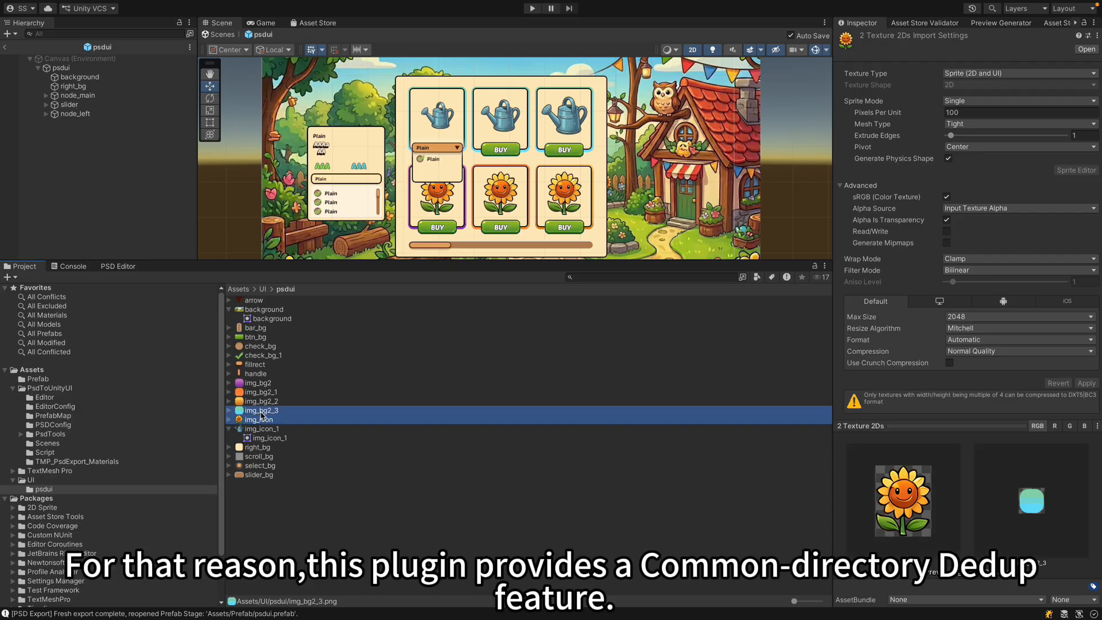
{"action": "left_click_drag", "start_coordinate": [261, 415], "coordinate": [58, 372]}
{"action": "left_click", "coordinate": [242, 291]}
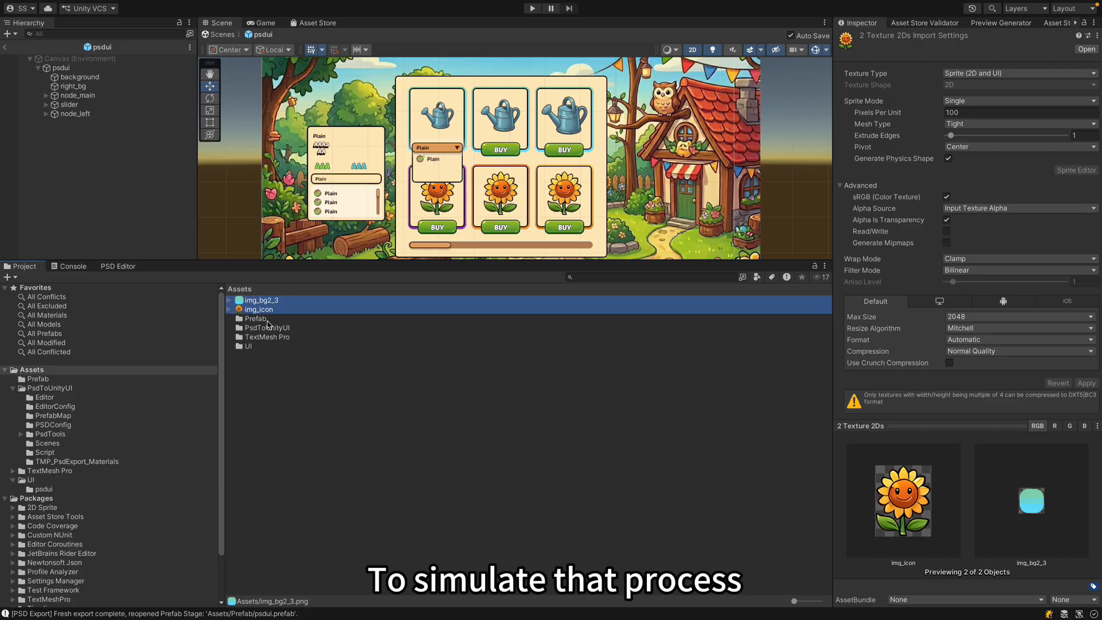
- Create a new folder named commonpicture in the root Assets folder
{"action": "right_click", "coordinate": [281, 390]}
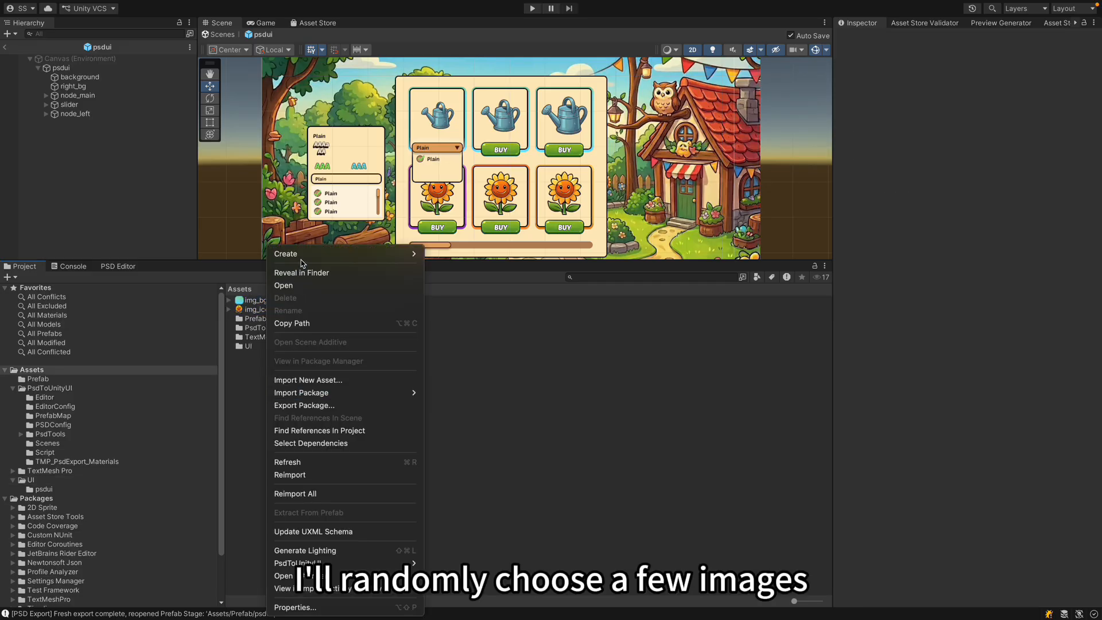
{"action": "mouse_move", "coordinate": [387, 251]}
{"action": "left_click", "coordinate": [440, 54]}
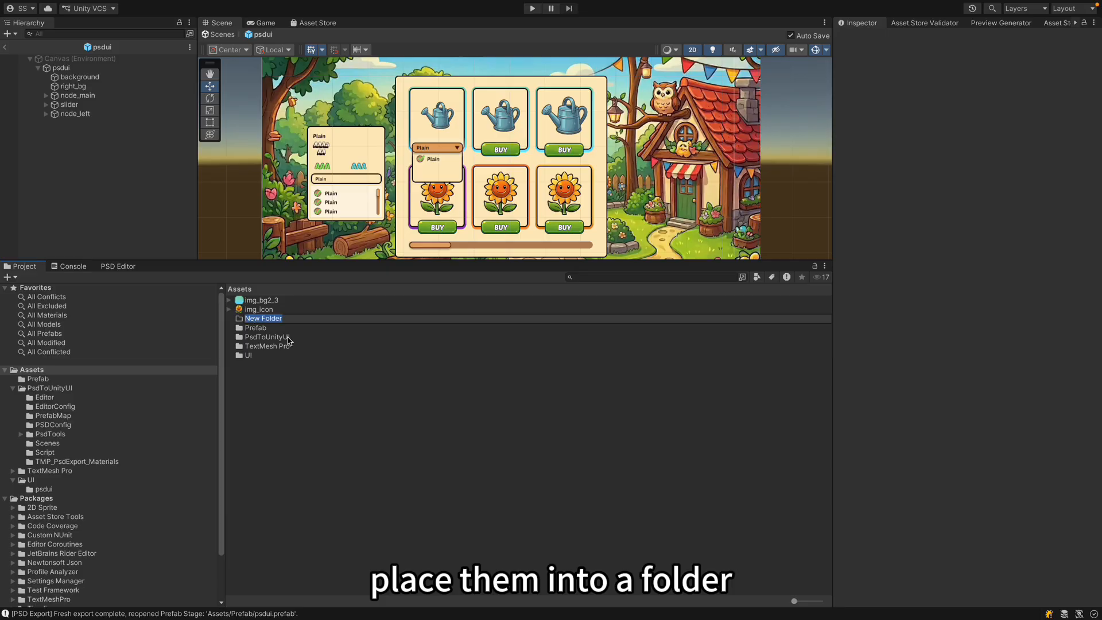
{"action": "type", "text": "com"}
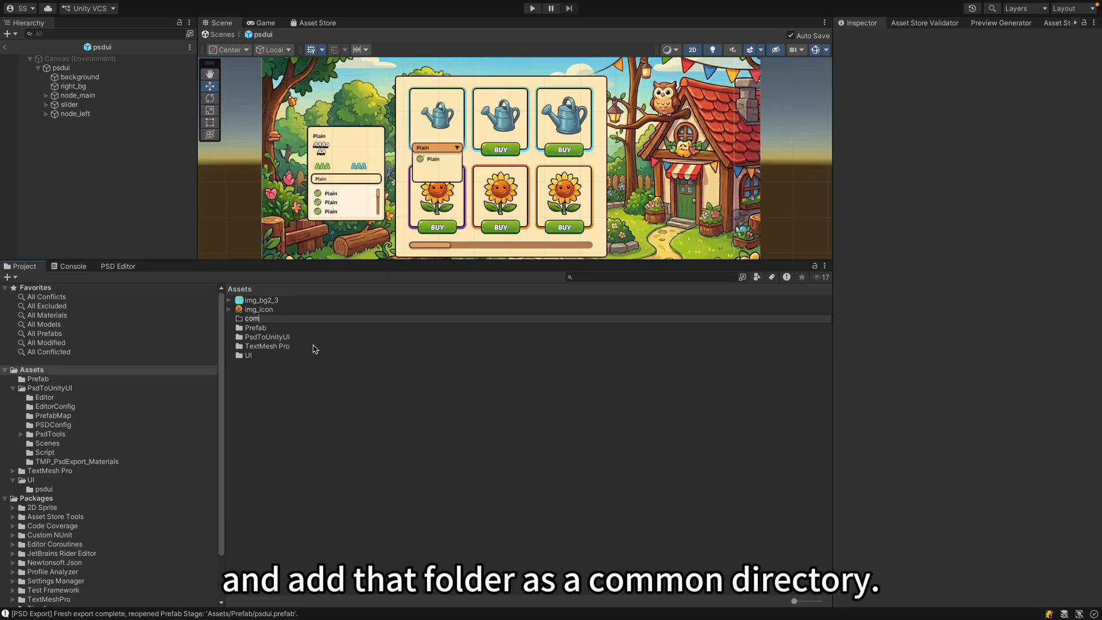
{"action": "type", "text": "monpi"}
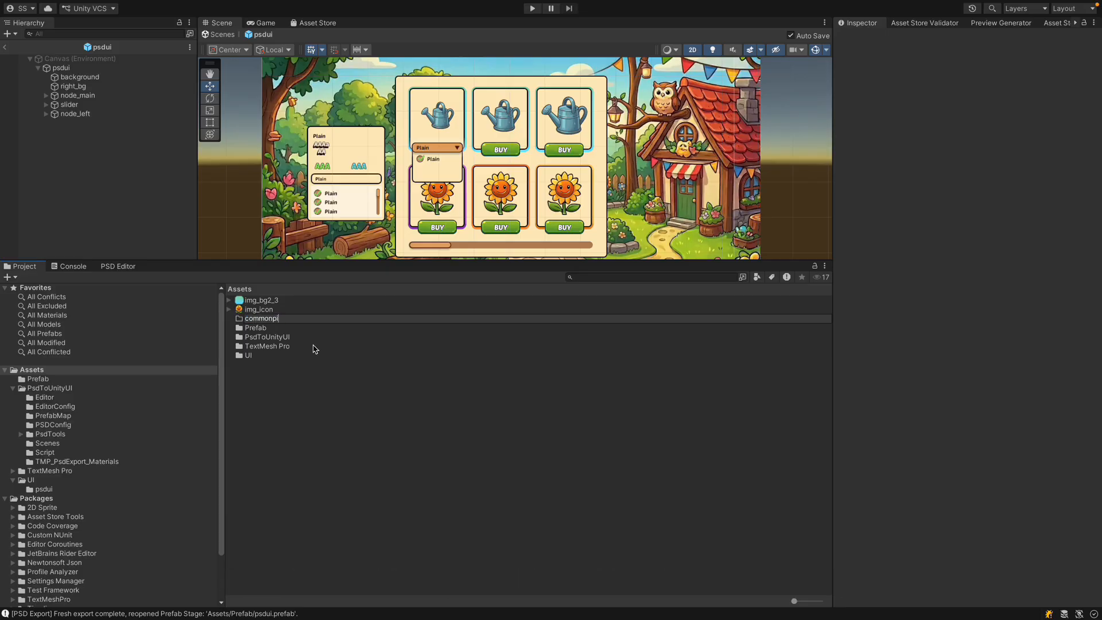
{"action": "type", "text": "cture"}
{"action": "key", "text": "Return"}
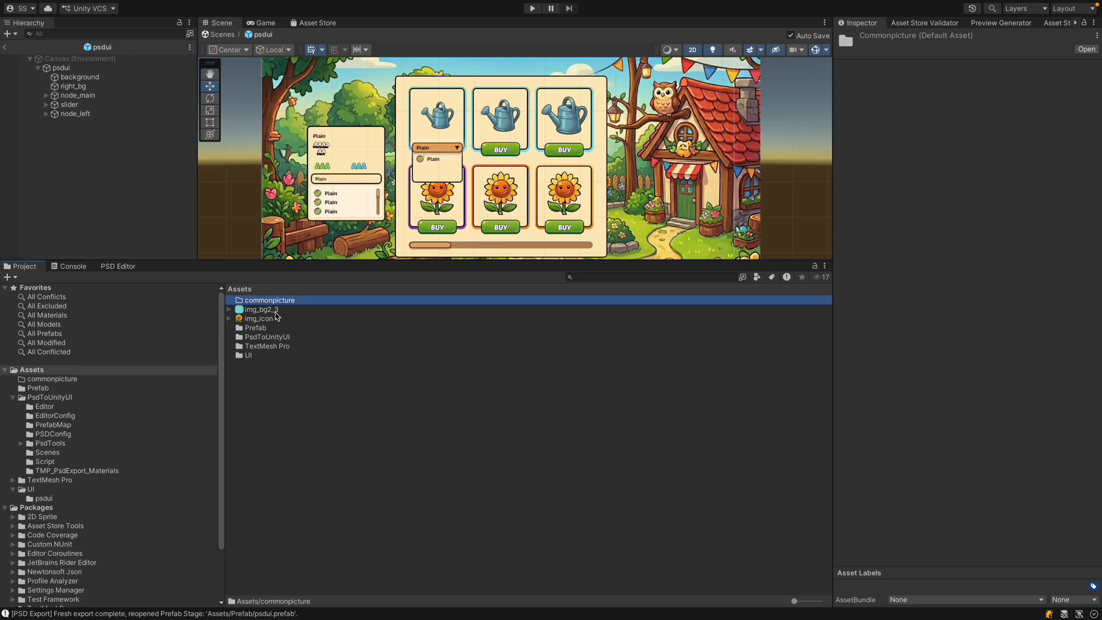
- Move img_bg2_3 and img_icon into the commonpicture folder and add that folder as a PsdToUnityUI common directory
{"action": "left_click", "coordinate": [264, 310]}
{"action": "left_click", "coordinate": [272, 320], "text": "ctrl"}
{"action": "left_click_drag", "start_coordinate": [272, 321], "coordinate": [274, 303]}
{"action": "right_click", "coordinate": [275, 303]}
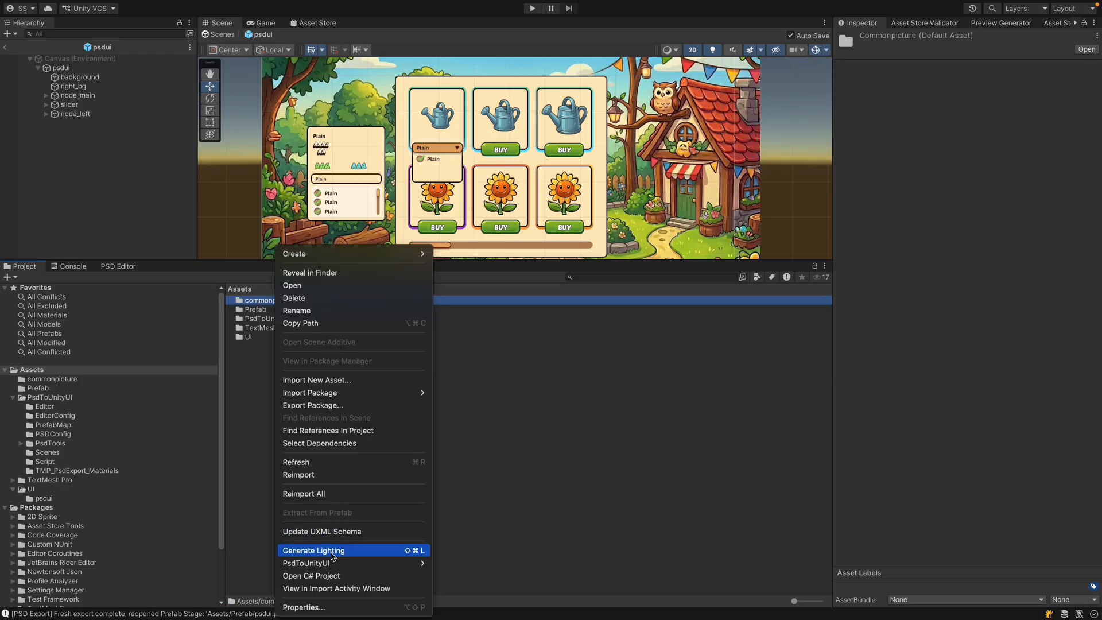
{"action": "mouse_move", "coordinate": [335, 563]}
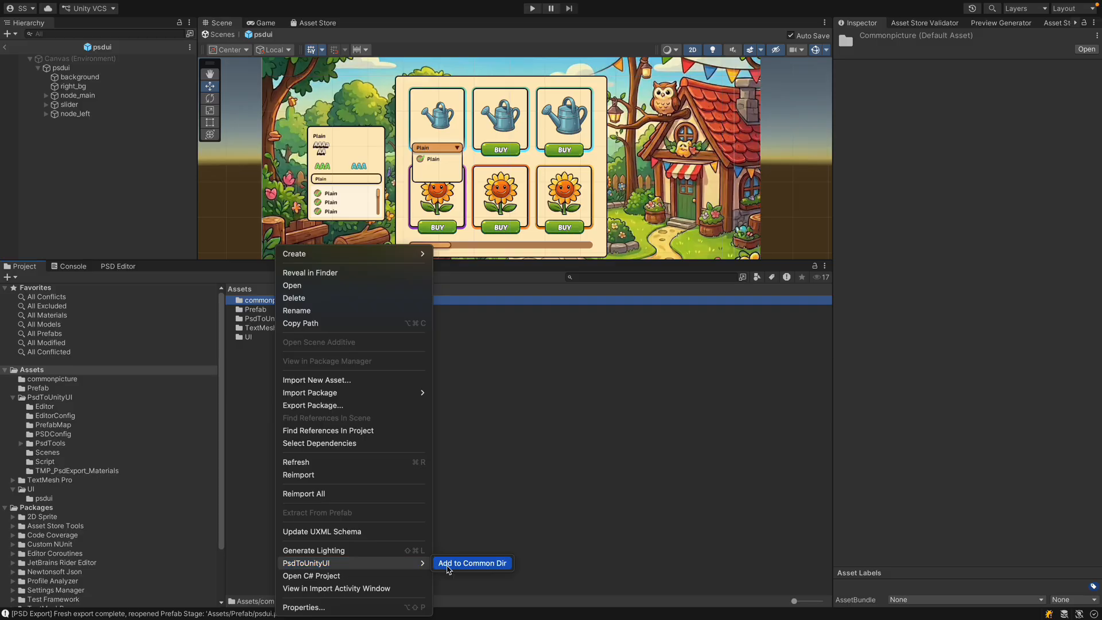
{"action": "left_click", "coordinate": [459, 564]}
- Delete the Prefab and UI folders from Assets
{"action": "left_click", "coordinate": [256, 309]}
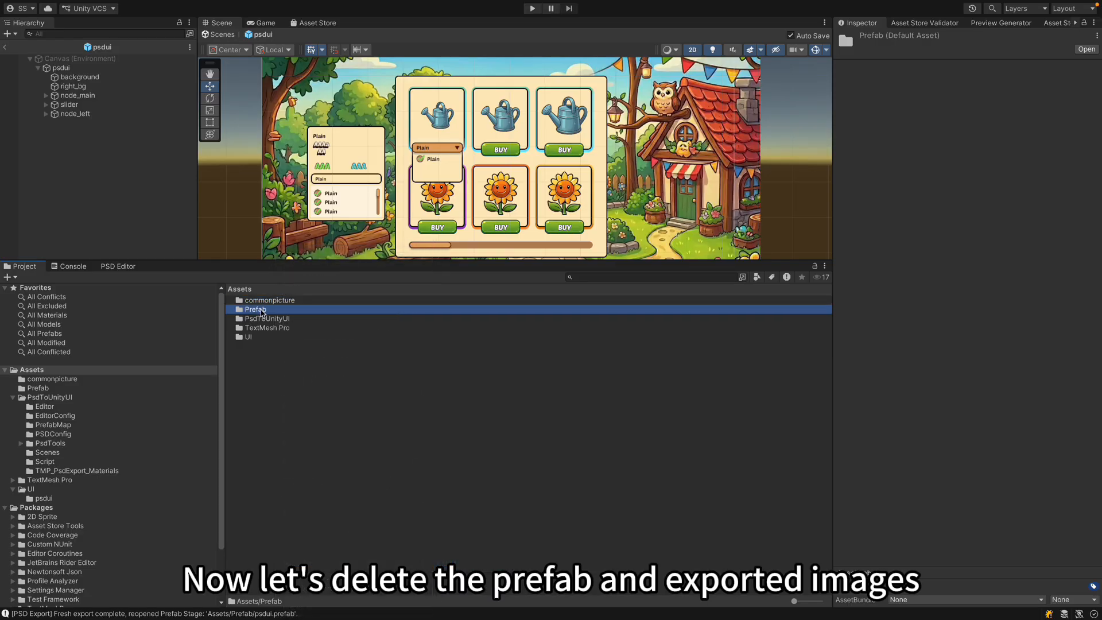
{"action": "left_click", "coordinate": [250, 339], "text": "super"}
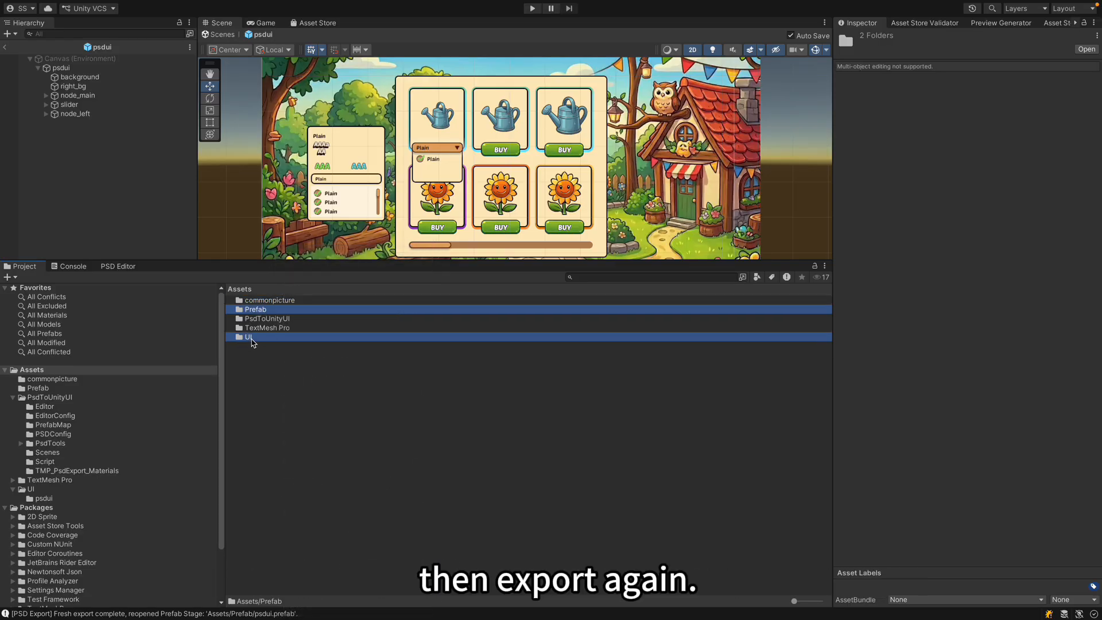
{"action": "right_click", "coordinate": [251, 342]}
{"action": "left_click", "coordinate": [285, 299]}
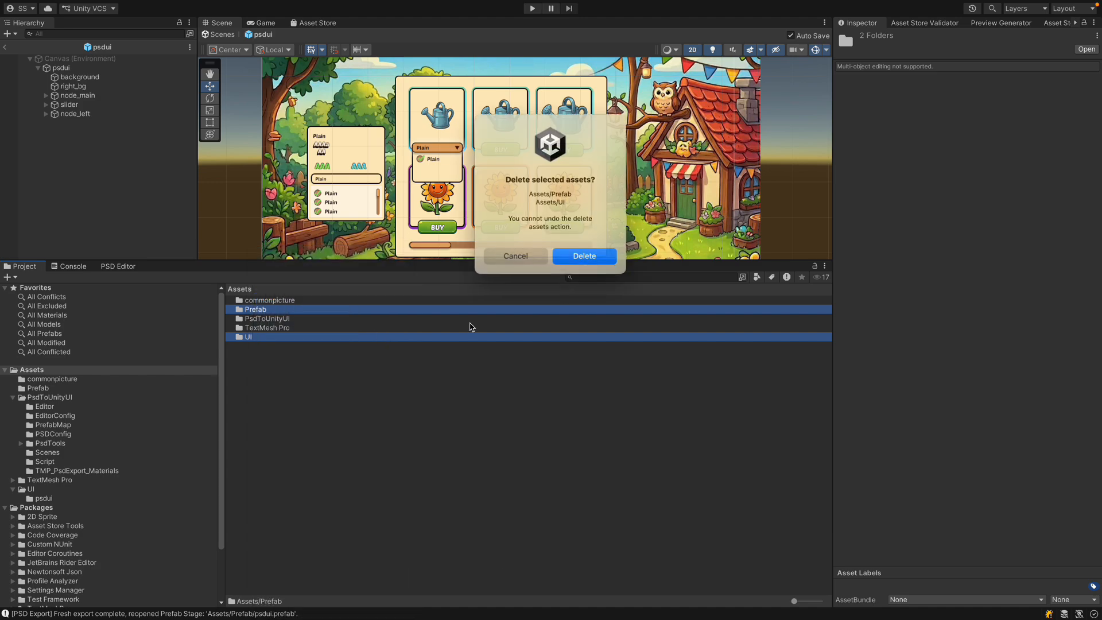
{"action": "left_click", "coordinate": [582, 262]}
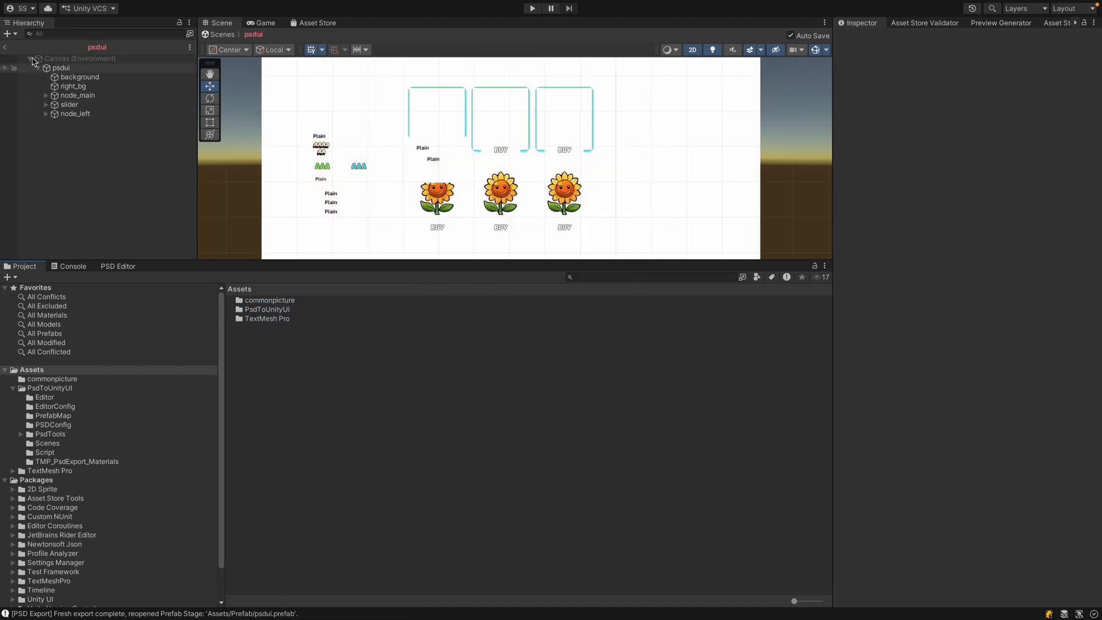
- Export the psdui slices and prefab again and dismiss the duplicate layer names notice
{"action": "left_click", "coordinate": [119, 266]}
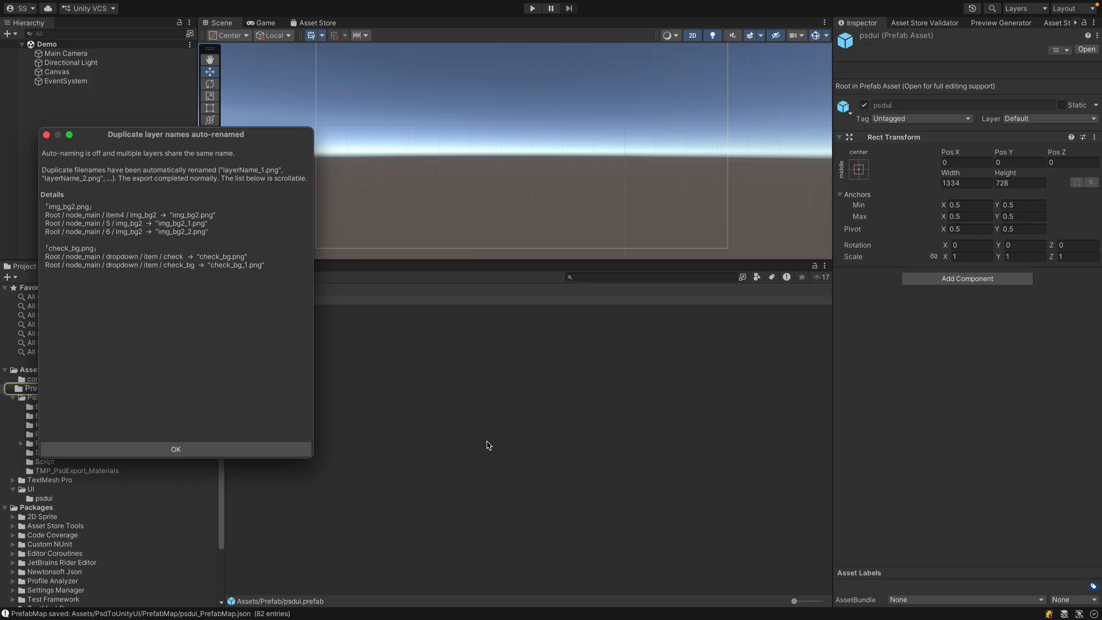
{"action": "left_click", "coordinate": [165, 450]}
{"action": "left_click", "coordinate": [122, 267]}
{"action": "scroll", "coordinate": [370, 177], "scroll_direction": "down", "scroll_amount": 3}
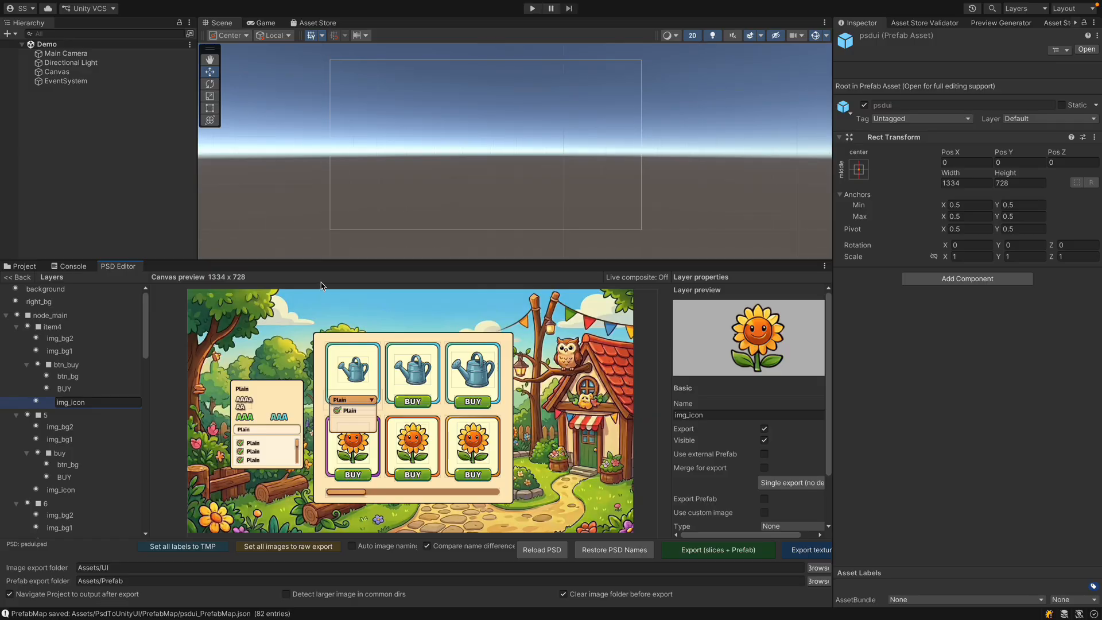
- Open the new psdui prefab and locate the source image used by the middle sunflower icon
{"action": "left_click", "coordinate": [23, 266]}
{"action": "double_click", "coordinate": [253, 300]}
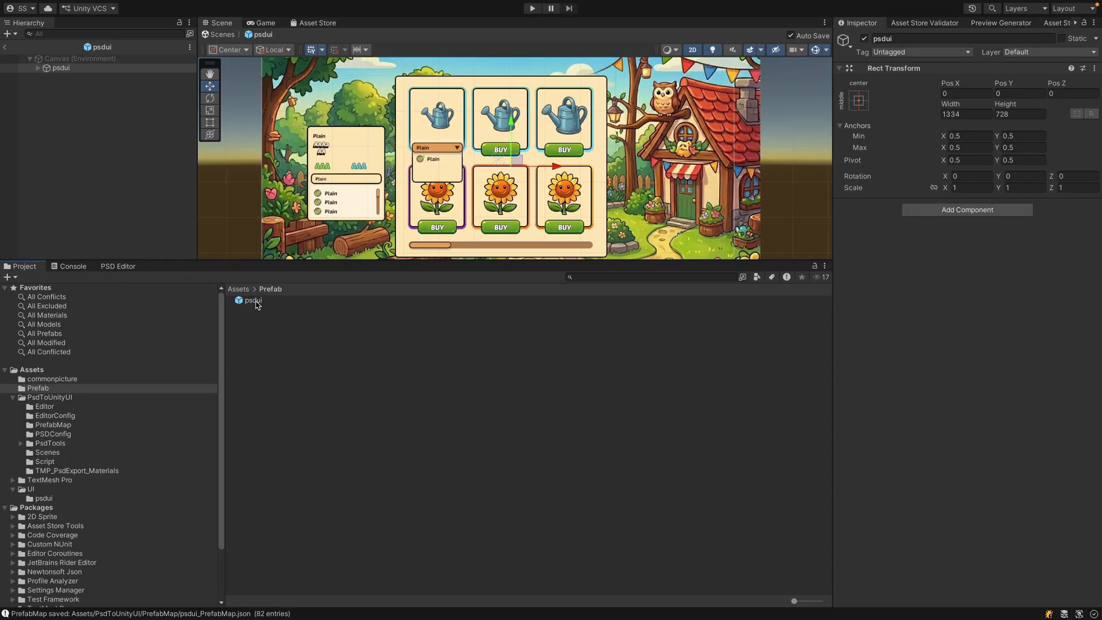
{"action": "left_click", "coordinate": [502, 202]}
{"action": "left_click", "coordinate": [505, 193]}
{"action": "left_click", "coordinate": [1010, 249]}
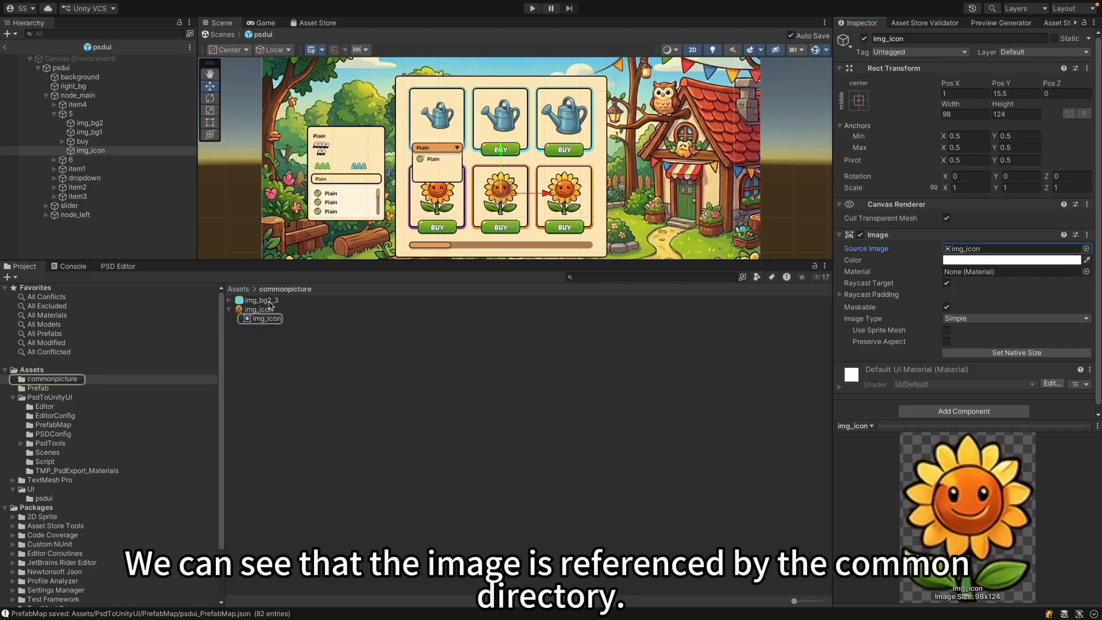
- Open the Assets/UI/psdui folder to examine which images were exported
{"action": "left_click", "coordinate": [238, 289]}
{"action": "double_click", "coordinate": [246, 337]}
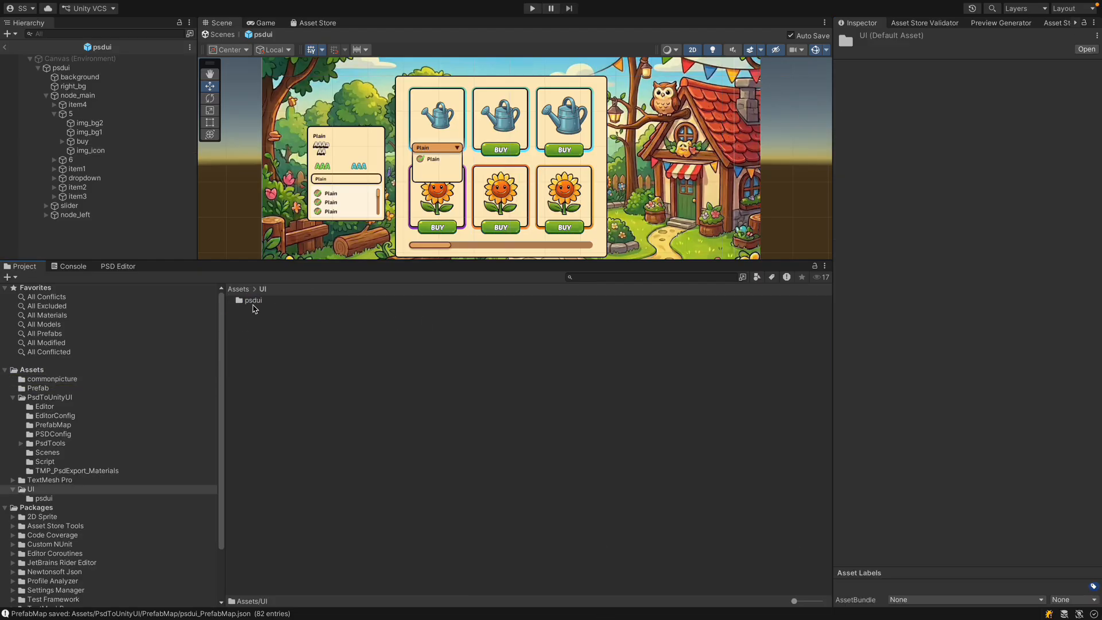
{"action": "double_click", "coordinate": [251, 301]}
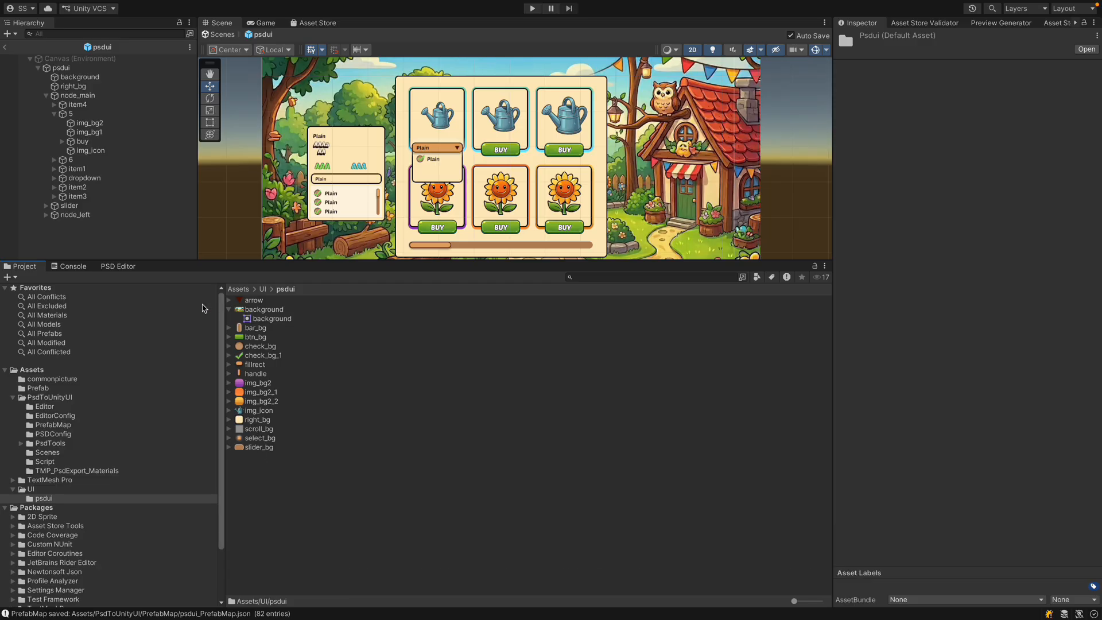
- Enable automatic image naming in the PSD Editor and export psdui's slices and prefab with a fresh overwrite
{"action": "left_click", "coordinate": [121, 267]}
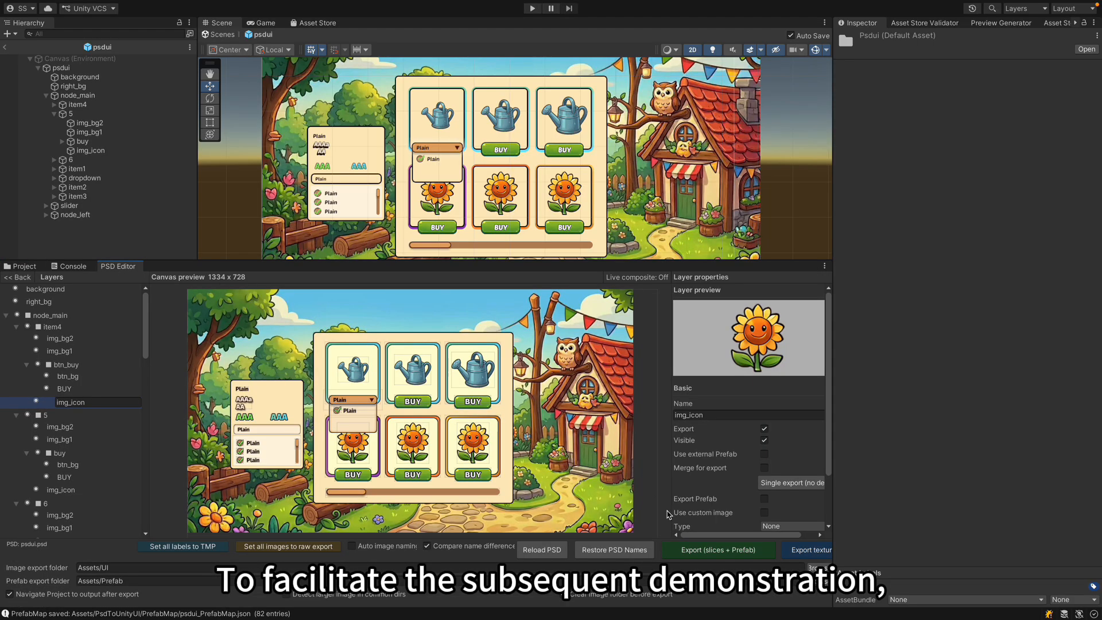
{"action": "left_click", "coordinate": [352, 546]}
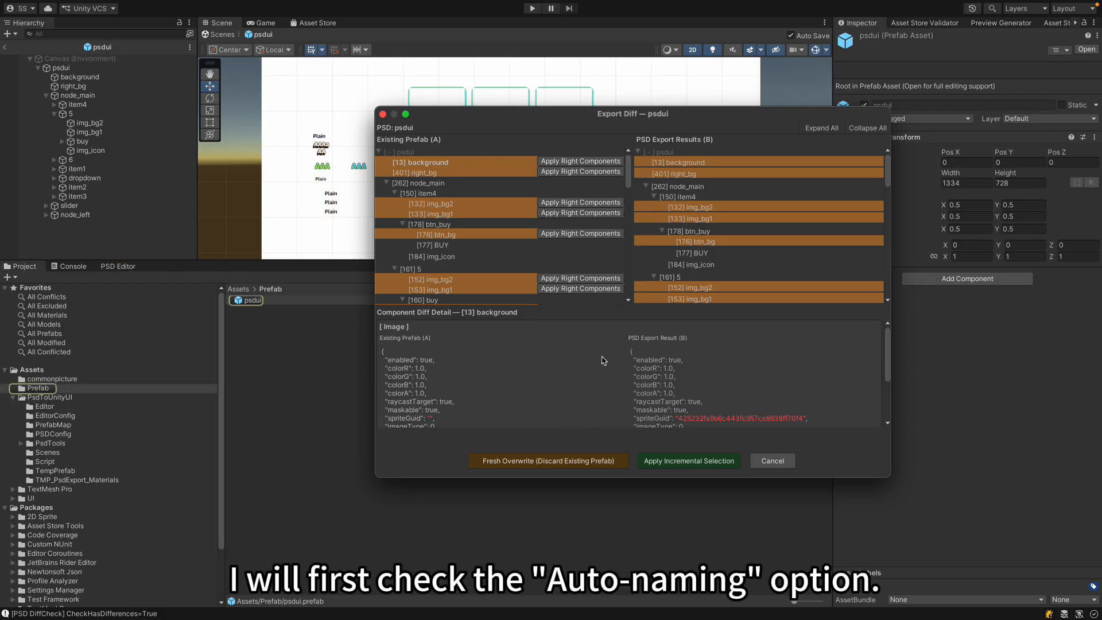
{"action": "left_click", "coordinate": [524, 460]}
{"action": "left_click", "coordinate": [596, 240]}
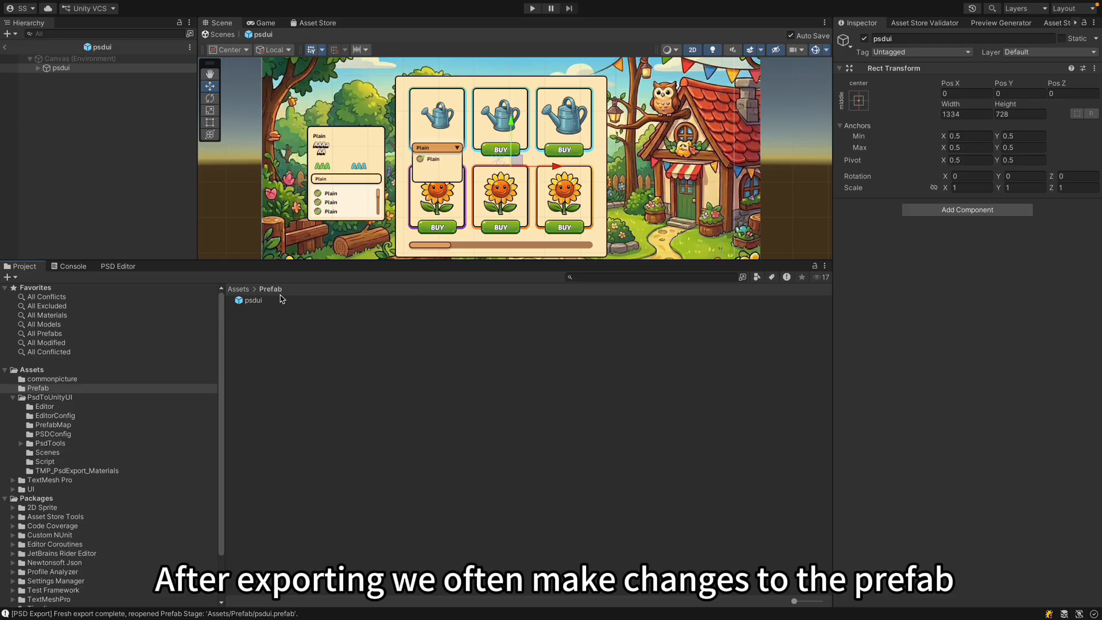
- Add a Button component to the psdui prefab's background object and make node_main a child of right_bg
{"action": "left_click", "coordinate": [262, 304]}
{"action": "left_click", "coordinate": [123, 268]}
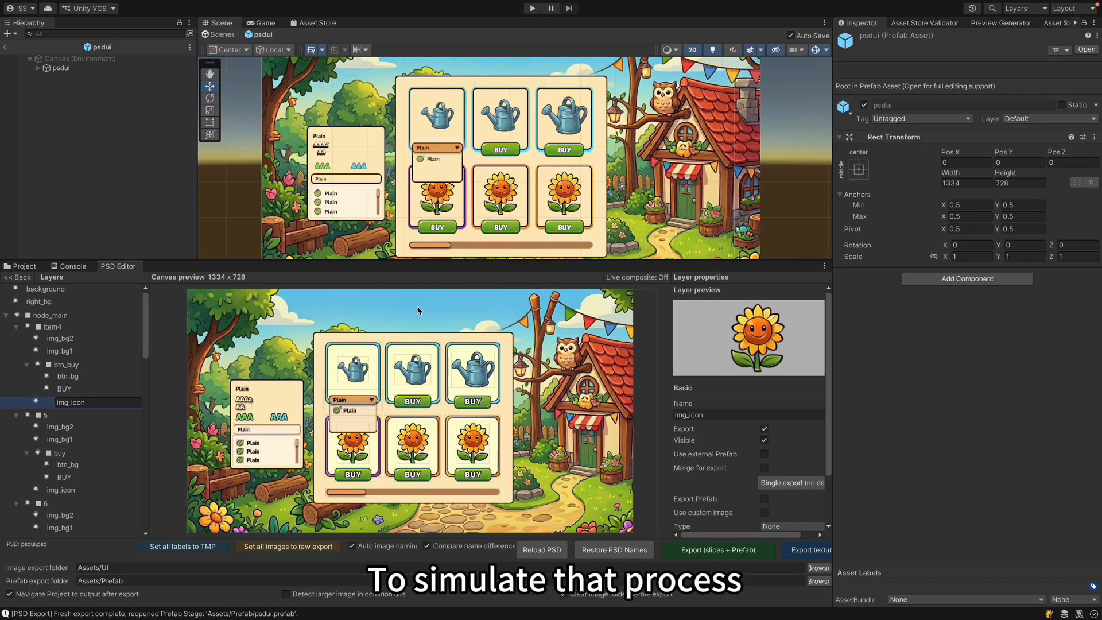
{"action": "left_click", "coordinate": [38, 67]}
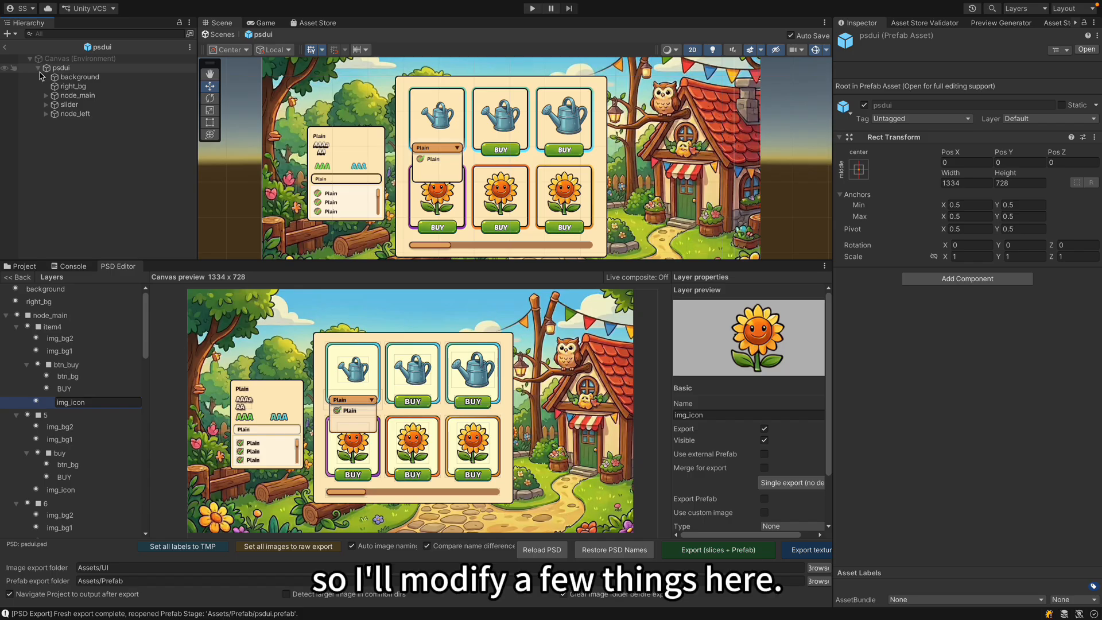
{"action": "left_click", "coordinate": [79, 77]}
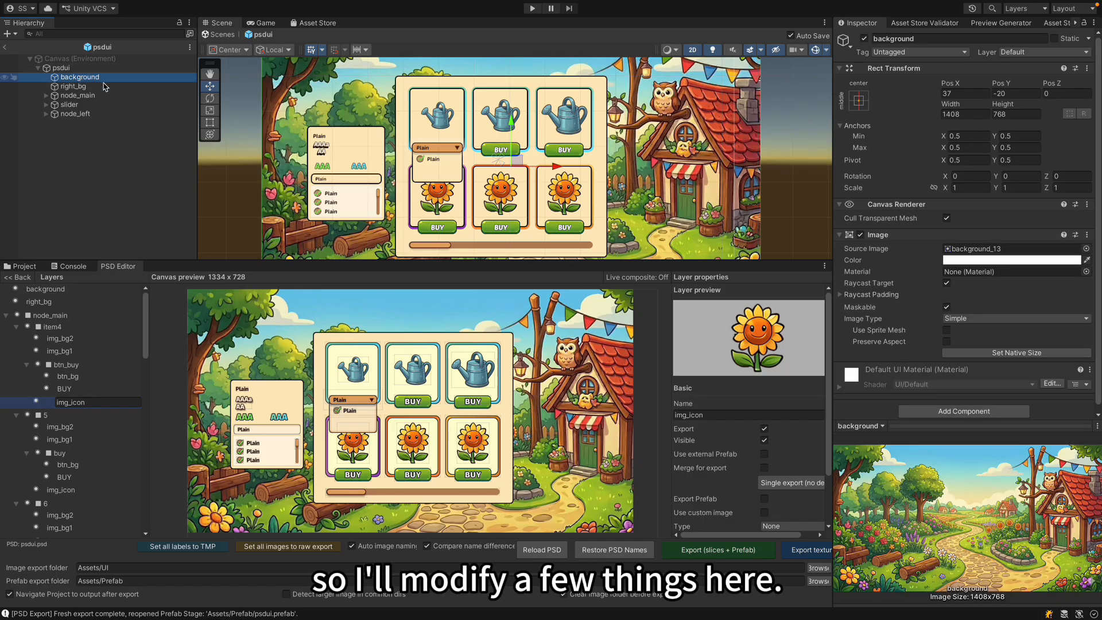
{"action": "left_click", "coordinate": [963, 412]}
{"action": "left_click", "coordinate": [948, 451]}
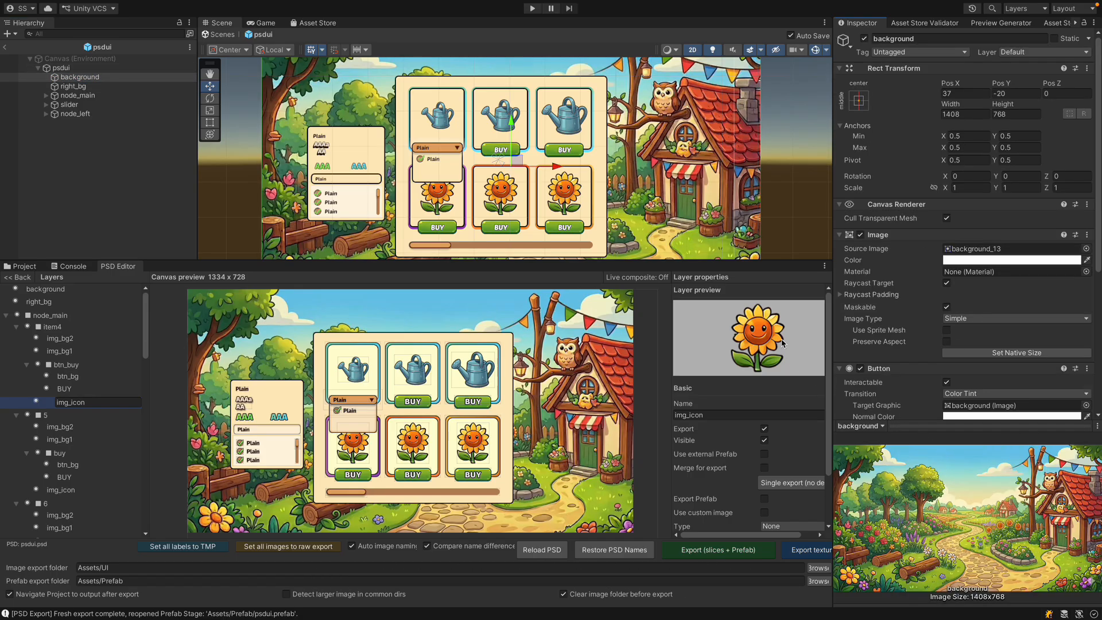
{"action": "left_click", "coordinate": [74, 95]}
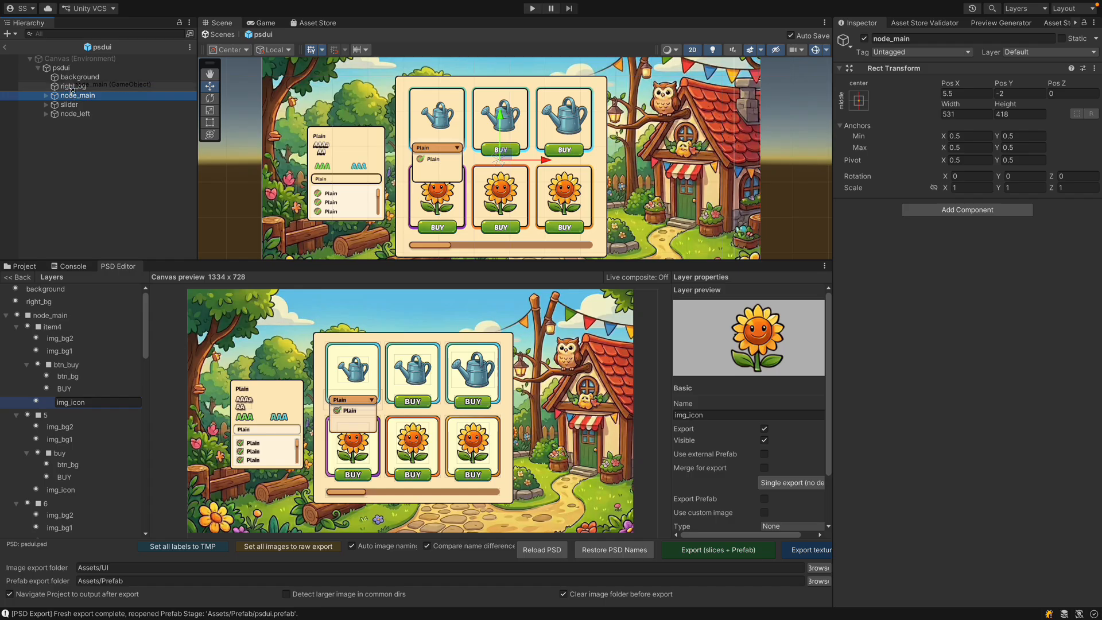
{"action": "left_click_drag", "start_coordinate": [72, 89], "coordinate": [73, 87]}
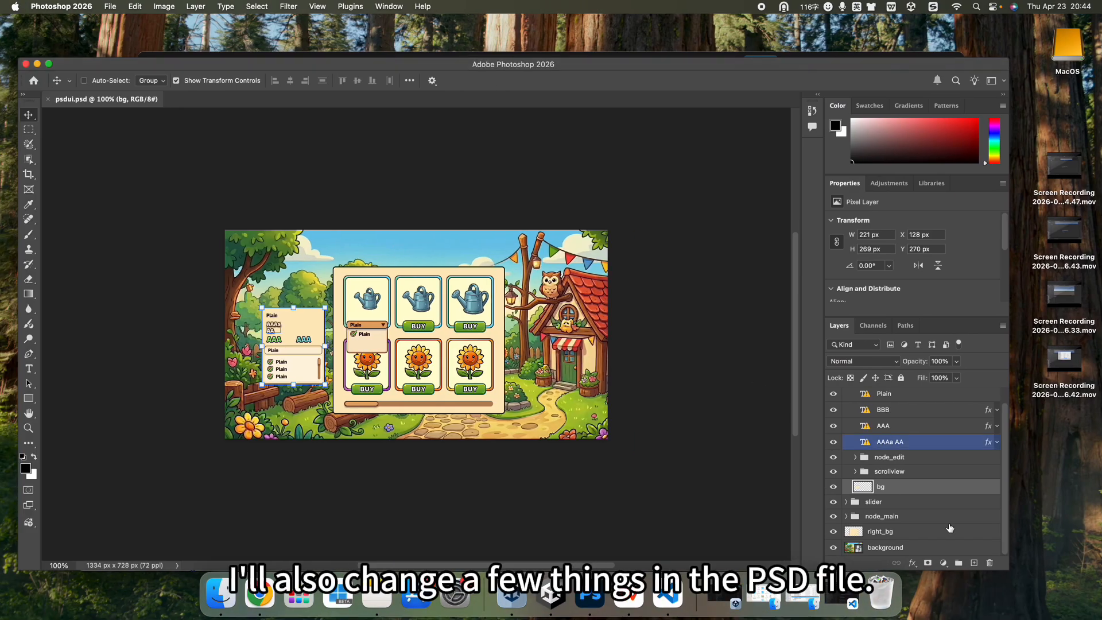
- Switch to Photoshop and paste a duplicate of the slider group into psdui.psd
{"action": "left_click_drag", "start_coordinate": [881, 487], "coordinate": [892, 499]}
{"action": "left_click", "coordinate": [874, 504]}
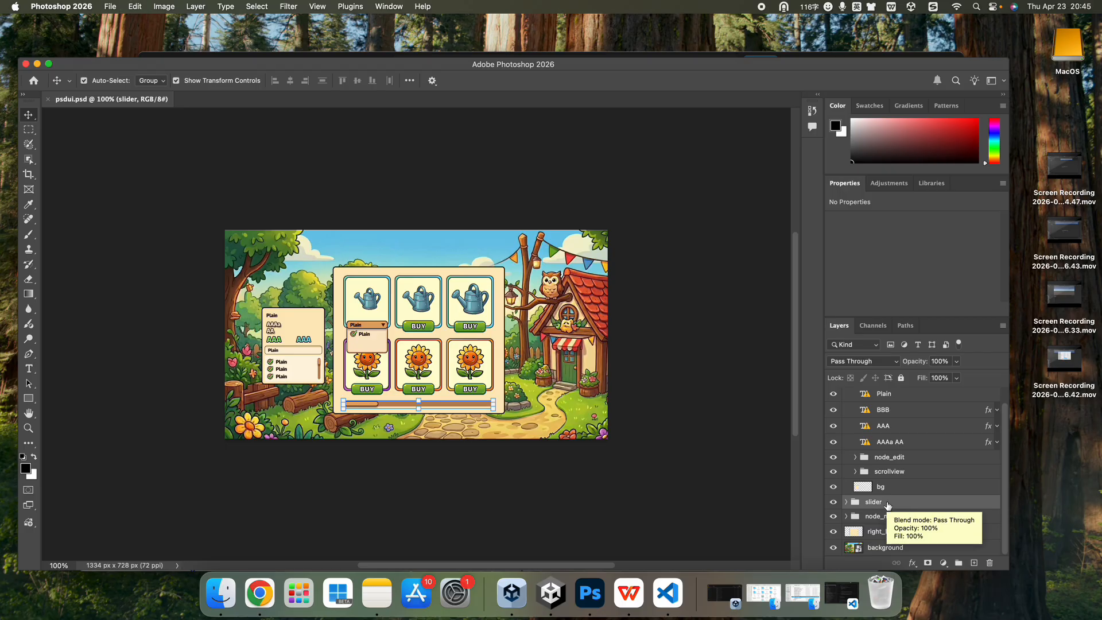
{"action": "key", "text": "super+v"}
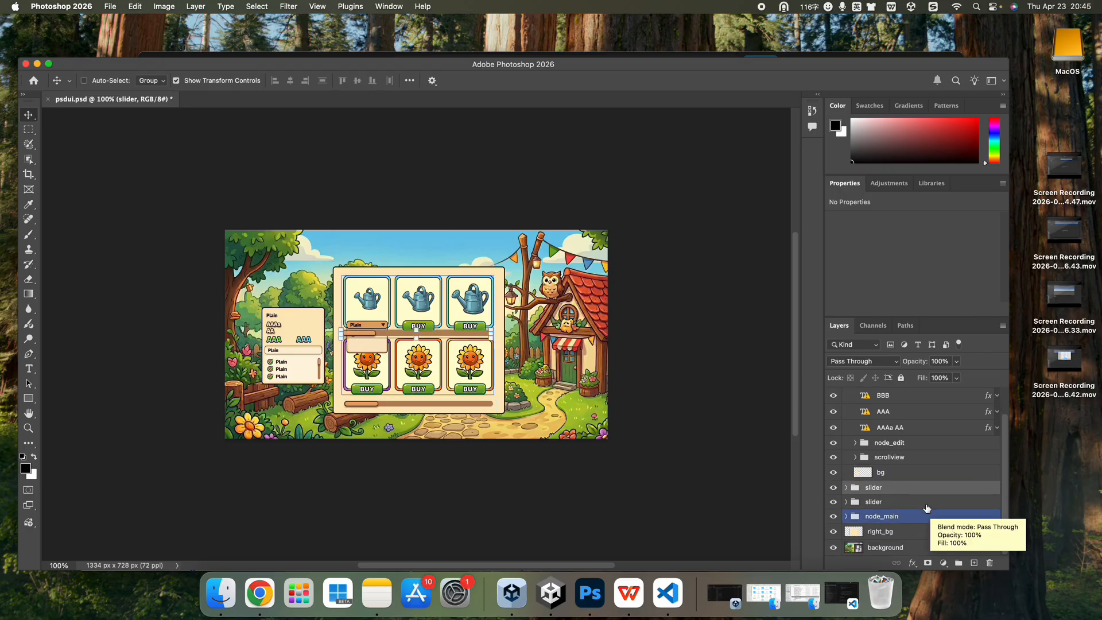
- Delete the node_edit group and its contents from node_left, and save psdui.psd
{"action": "scroll", "coordinate": [898, 490], "scroll_direction": "up", "scroll_amount": 1}
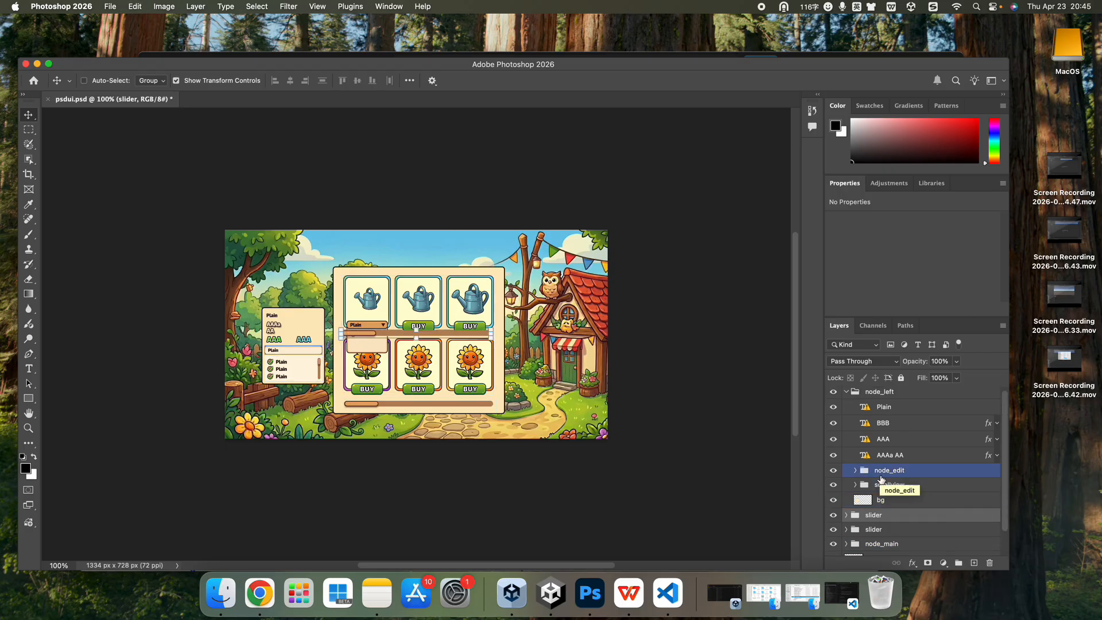
{"action": "scroll", "coordinate": [886, 476], "scroll_direction": "down", "scroll_amount": 2}
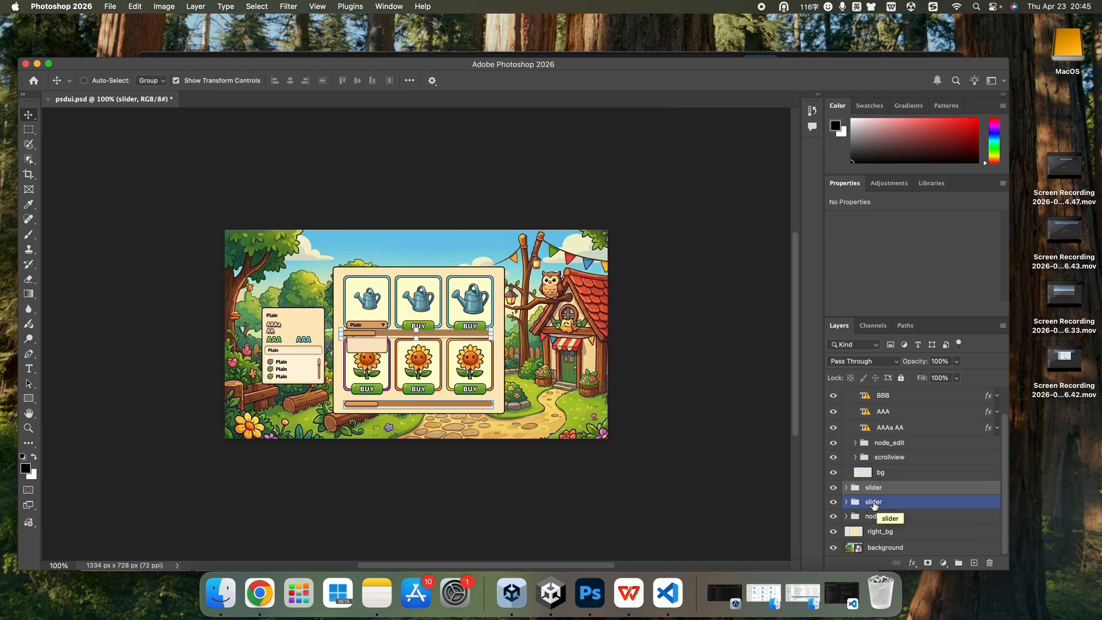
{"action": "left_click", "coordinate": [889, 443]}
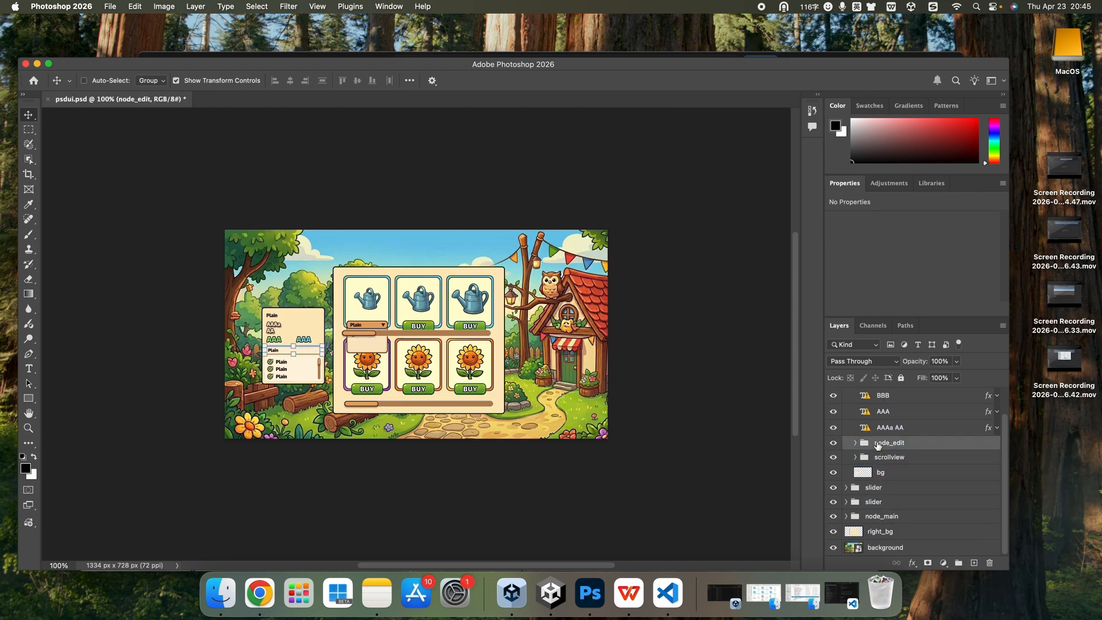
{"action": "right_click", "coordinate": [889, 446]}
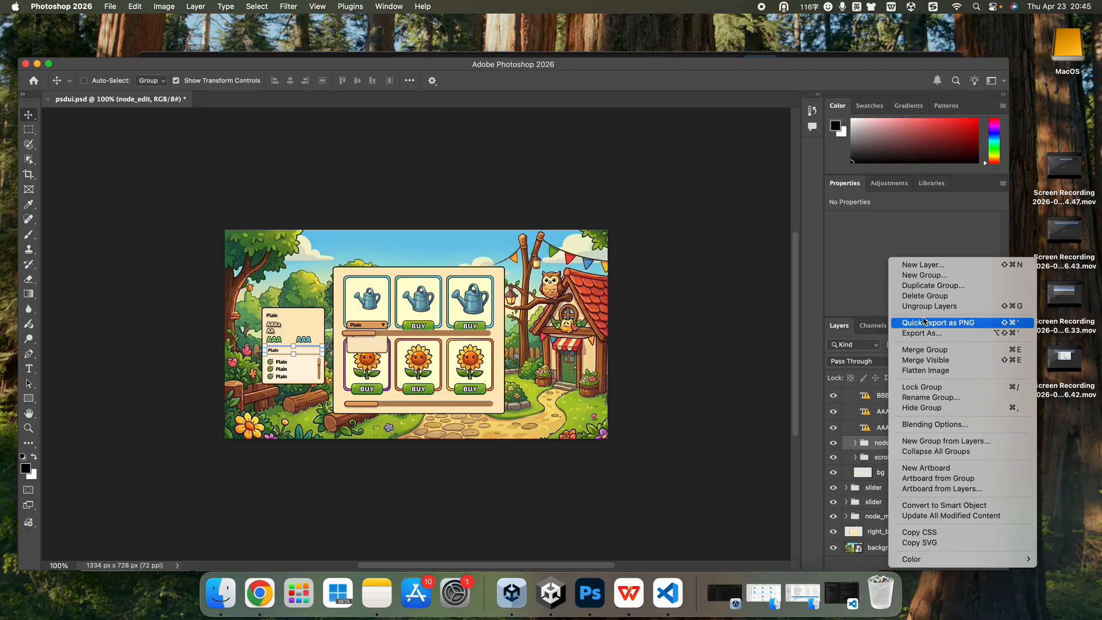
{"action": "left_click", "coordinate": [932, 297]}
{"action": "left_click", "coordinate": [565, 224]}
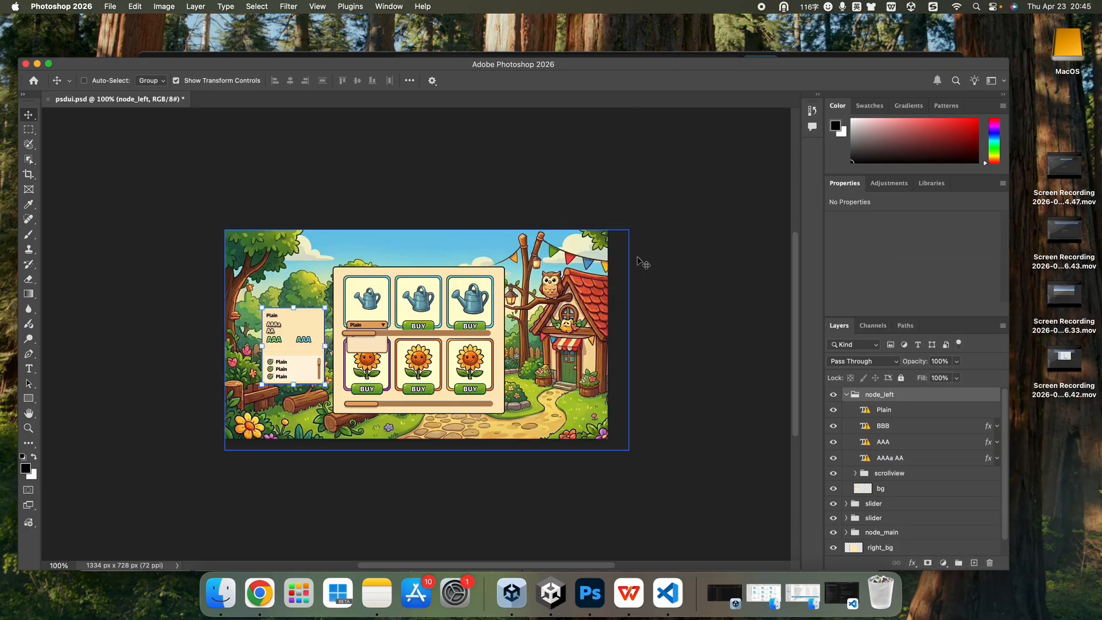
{"action": "key", "text": "cmd+s"}
- Switch to Unity, reload the PSD, export psdui again with the incremental selection, and inspect the updated hierarchy
{"action": "left_click", "coordinate": [552, 594]}
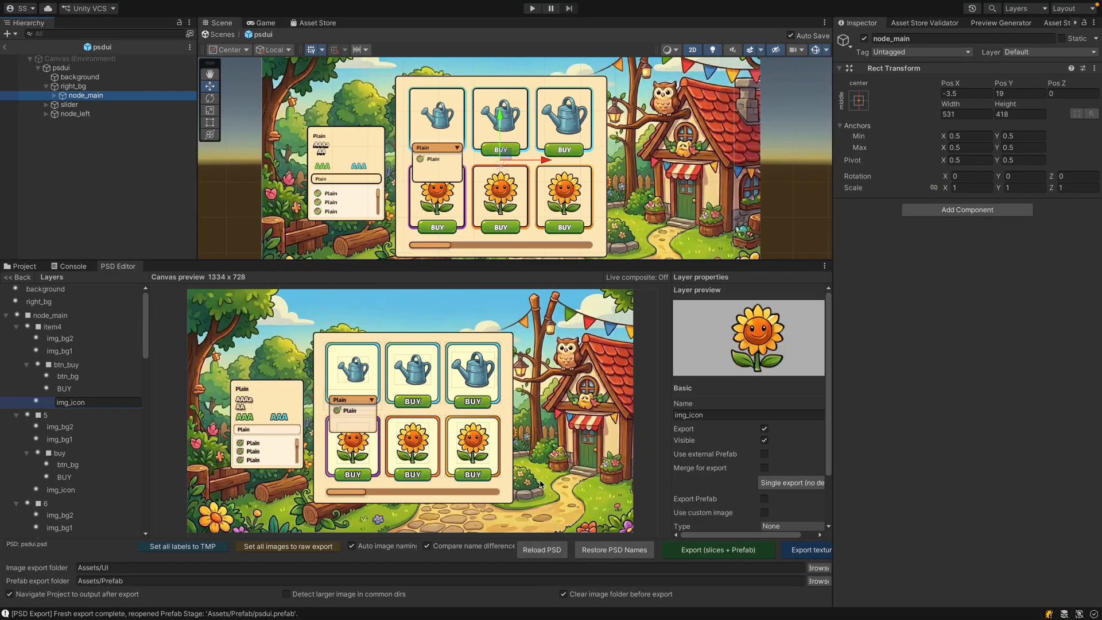
{"action": "left_click", "coordinate": [544, 549]}
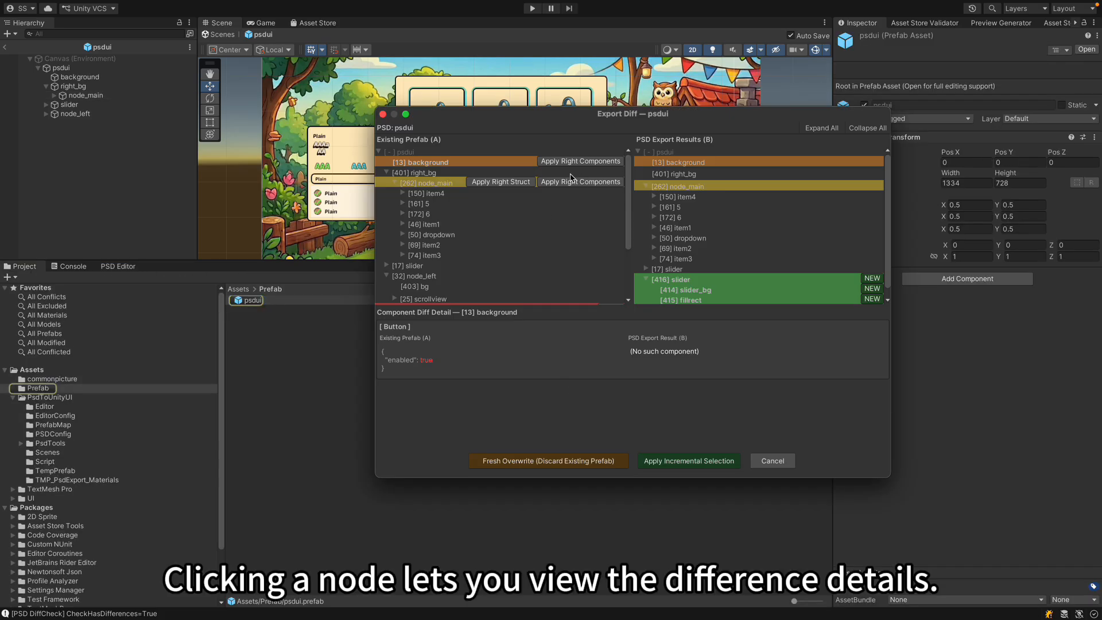
{"action": "scroll", "coordinate": [591, 204], "scroll_direction": "down", "scroll_amount": 5}
{"action": "scroll", "coordinate": [574, 216], "scroll_direction": "down", "scroll_amount": 1}
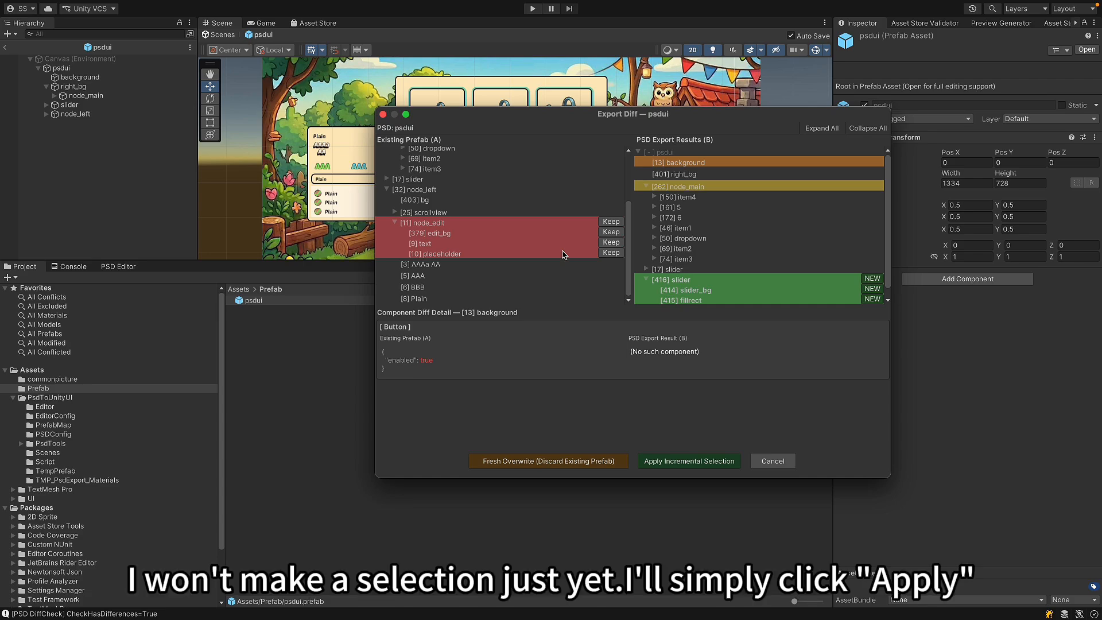
{"action": "scroll", "coordinate": [568, 249], "scroll_direction": "up", "scroll_amount": 3}
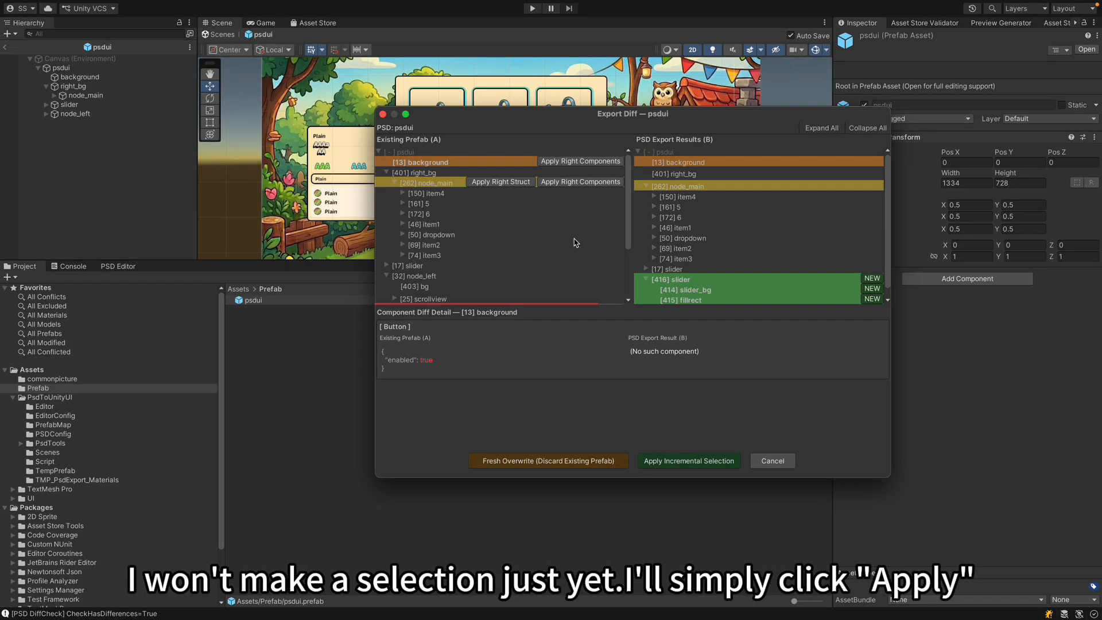
{"action": "left_click", "coordinate": [680, 460]}
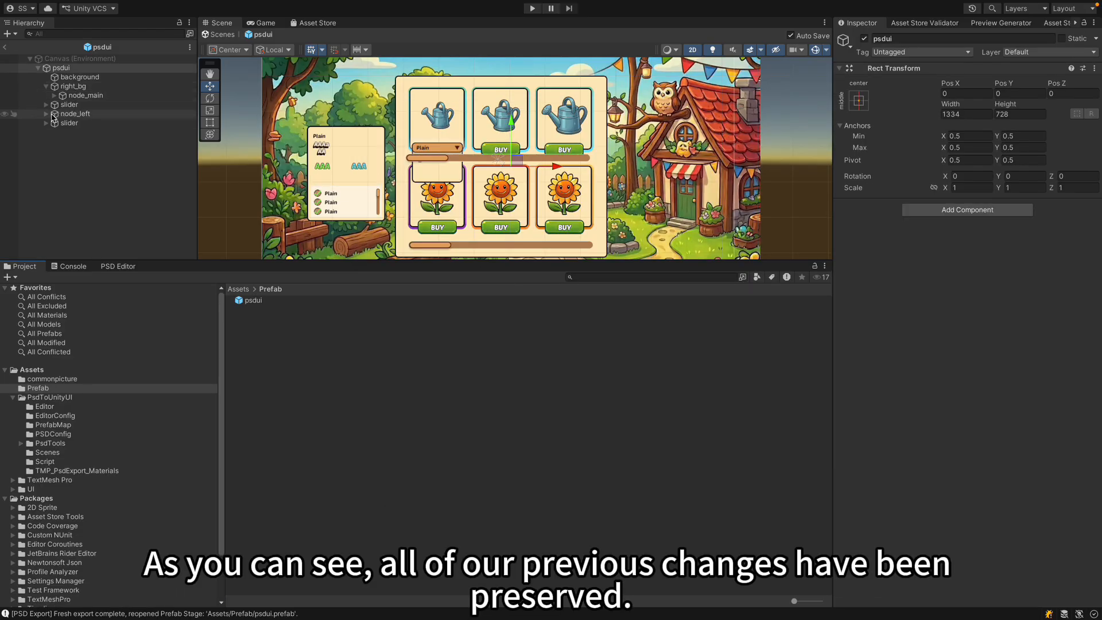
{"action": "left_click", "coordinate": [73, 123]}
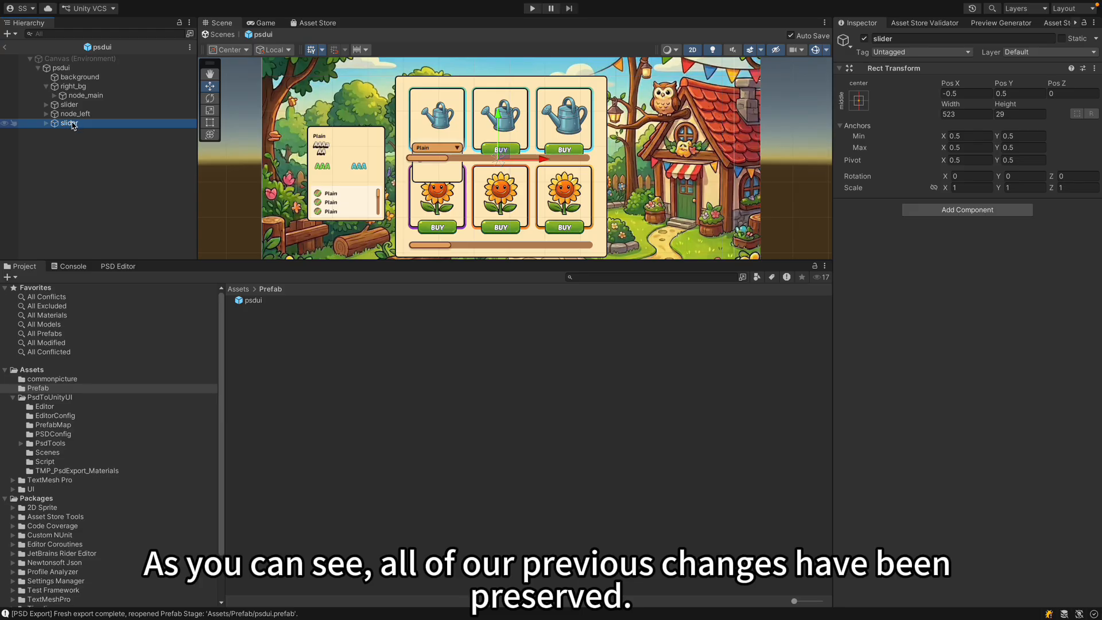
{"action": "left_click", "coordinate": [45, 113]}
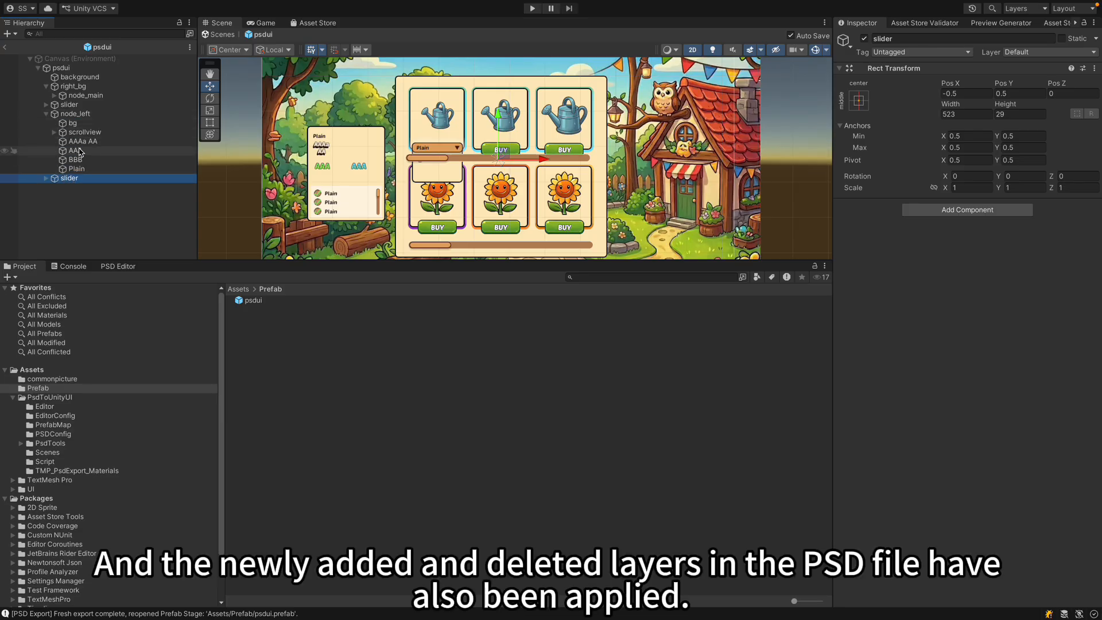
- Export psdui again incrementally, applying the right-side components to background and the right-side structure and components to node_main
{"action": "left_click", "coordinate": [122, 268]}
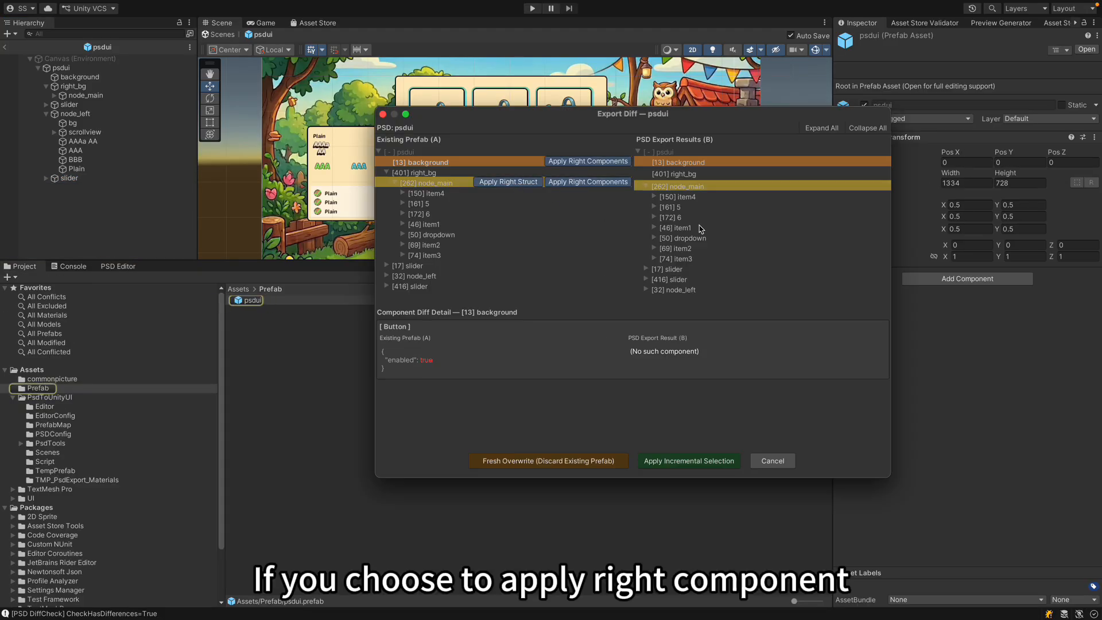
{"action": "left_click", "coordinate": [662, 463]}
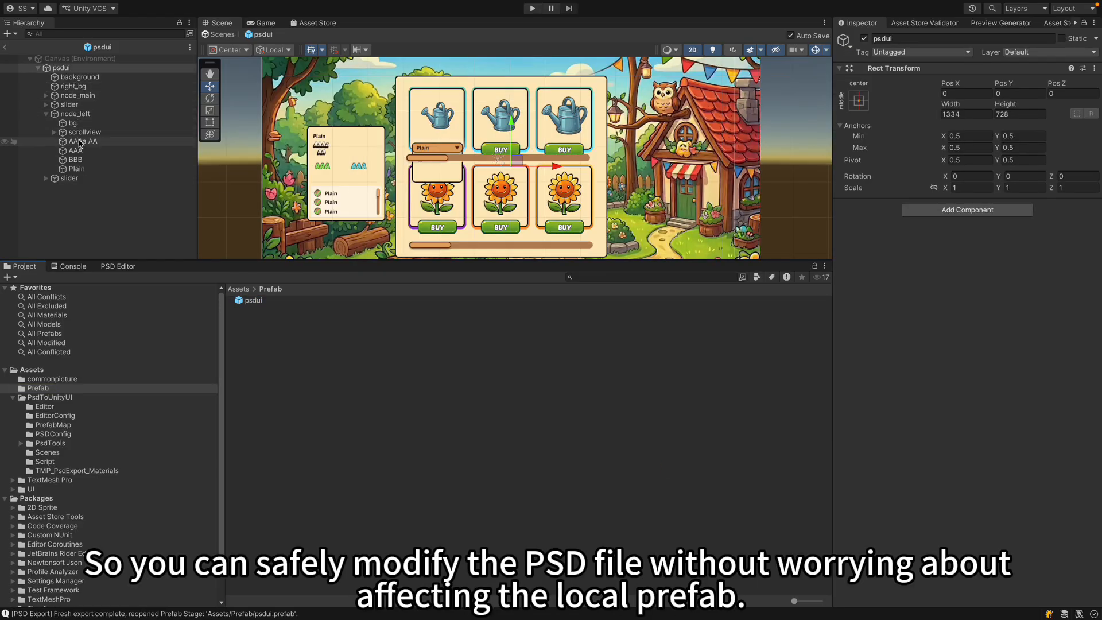
{"action": "left_click", "coordinate": [46, 114]}
{"action": "left_click", "coordinate": [77, 115]}
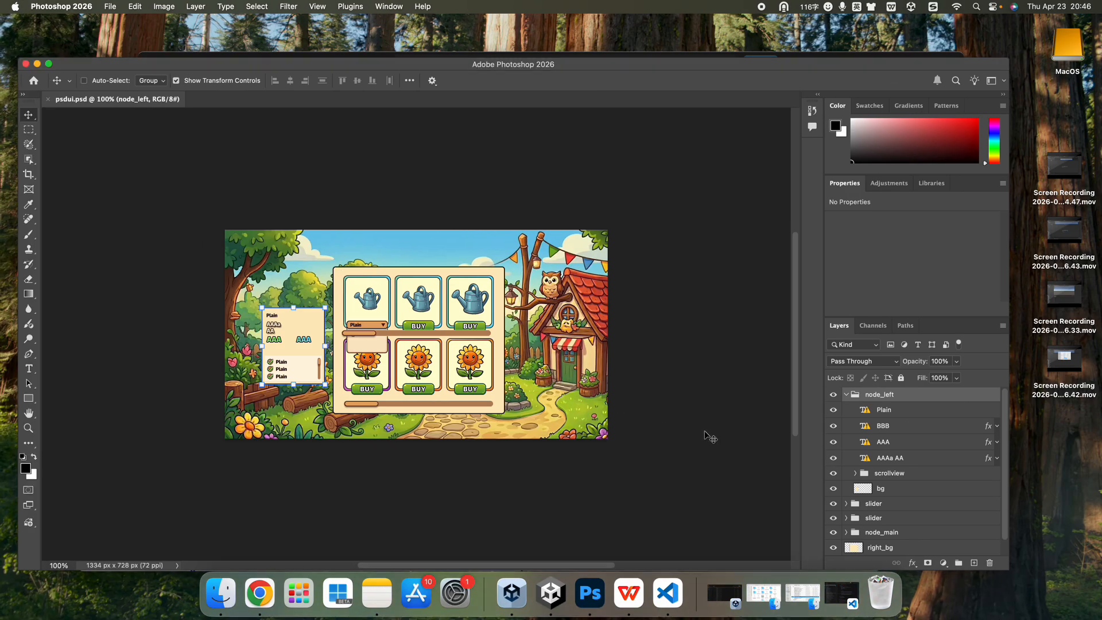
- Switch to Photoshop and undo the node_edit deletion and the slider duplication in psdui.psd
{"action": "left_click", "coordinate": [888, 472]}
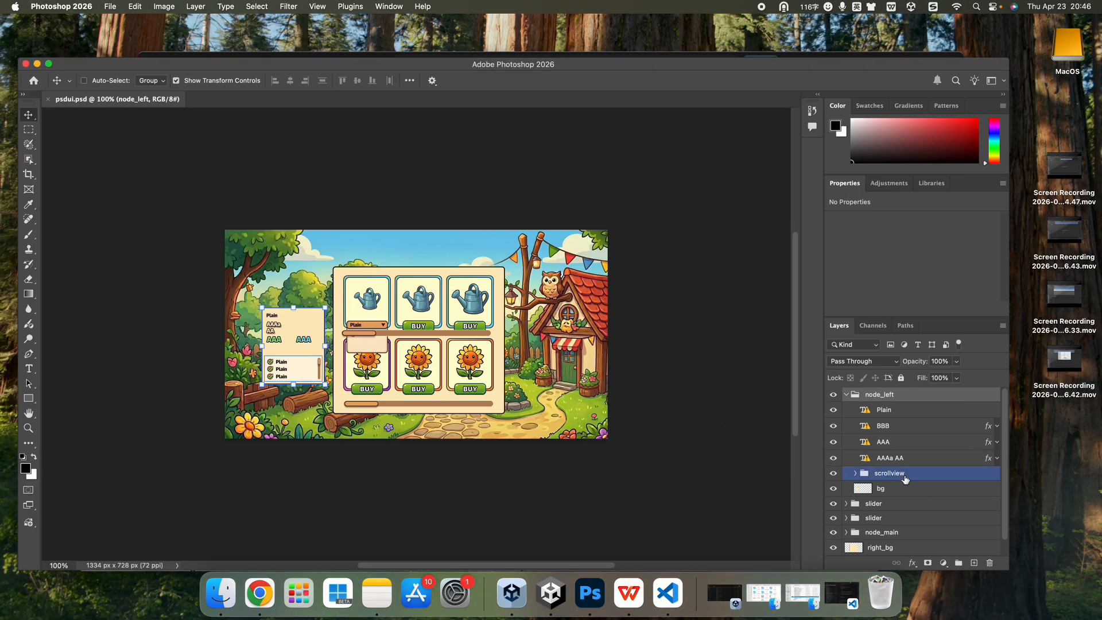
{"action": "key", "text": "super+z"}
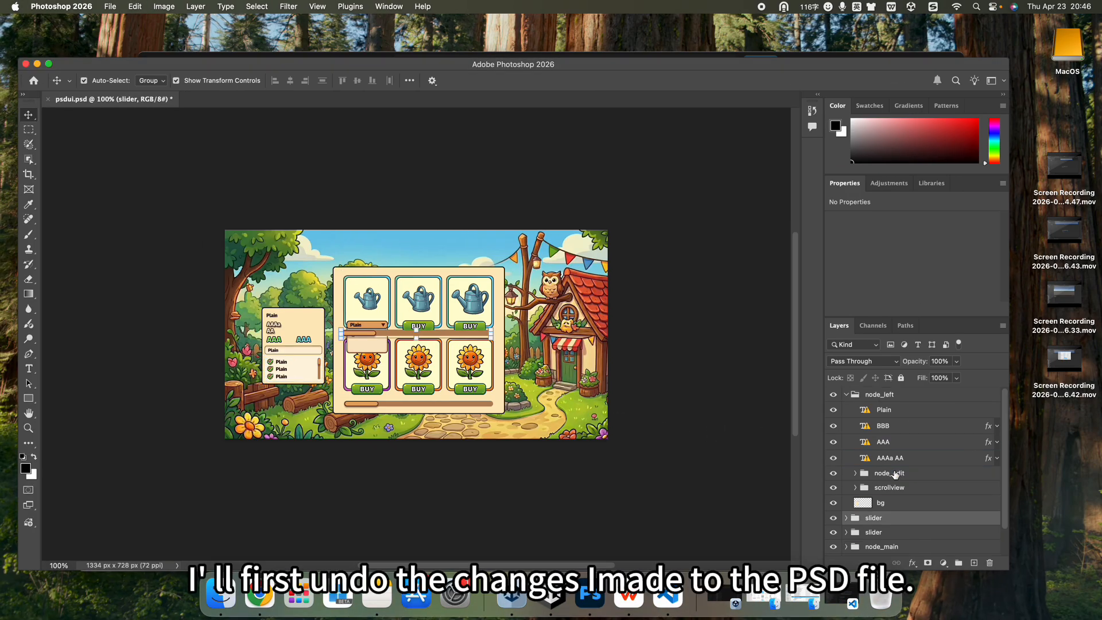
{"action": "key", "text": "super+z"}
{"action": "key", "text": "super+z"}
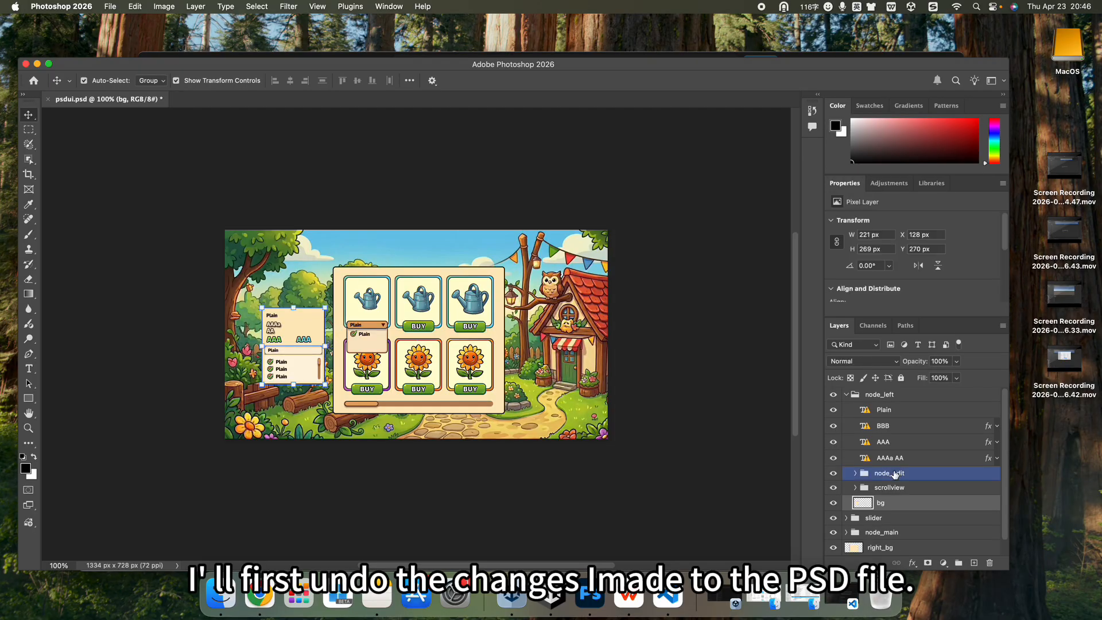
- Return to Unity, export the restored psdui with a fresh overwrite, and expand the prefab's root in the hierarchy
{"action": "key", "text": "super+Tab"}
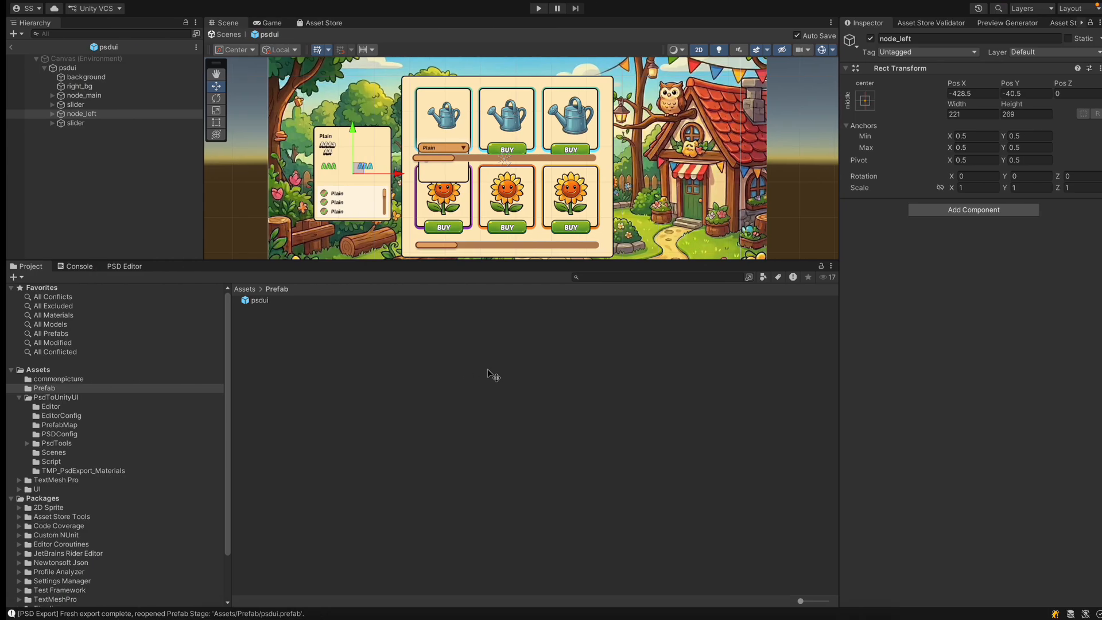
{"action": "left_click", "coordinate": [119, 266]}
{"action": "left_click", "coordinate": [706, 551]}
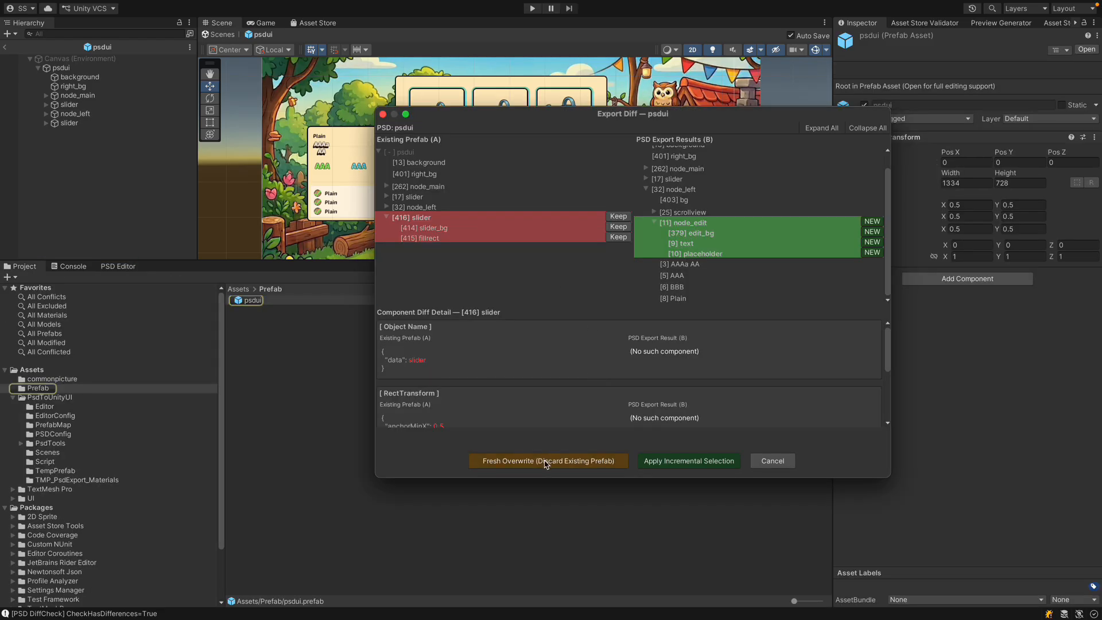
{"action": "left_click", "coordinate": [547, 462]}
{"action": "left_click", "coordinate": [584, 231]}
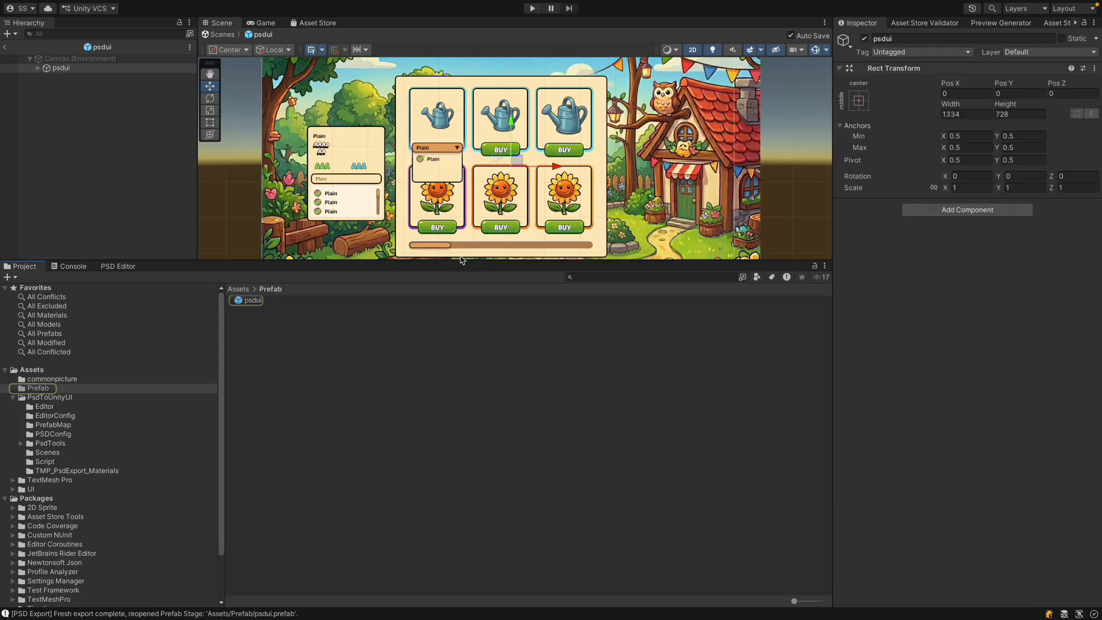
{"action": "left_click", "coordinate": [38, 68]}
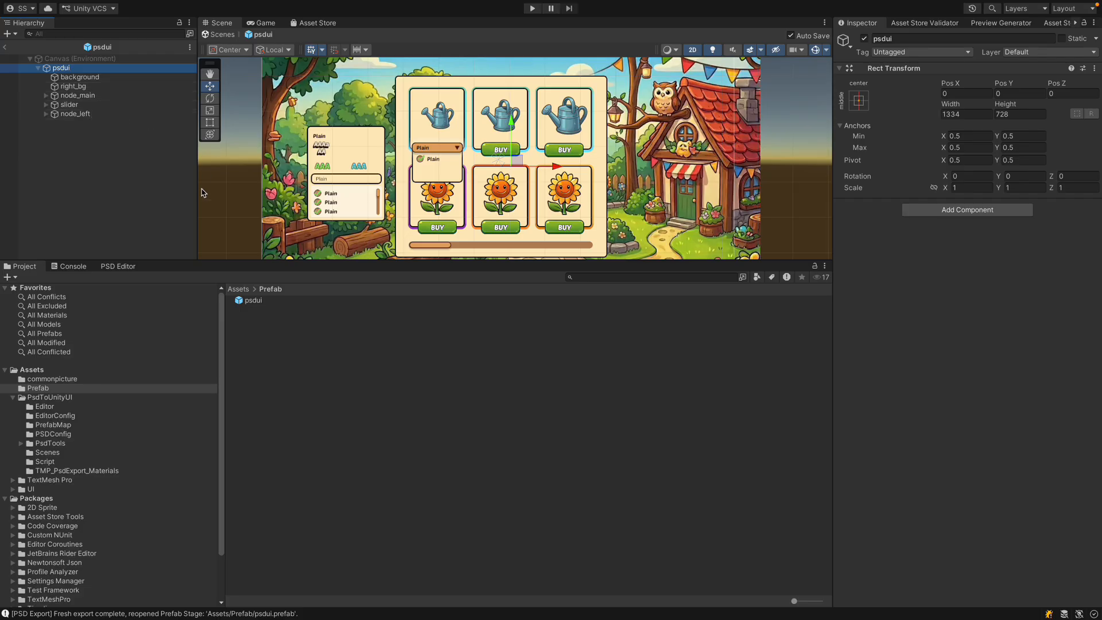
- Turn off Export for the background layer in the PSD Editor and export psdui with the incremental selection
{"action": "left_click", "coordinate": [119, 270]}
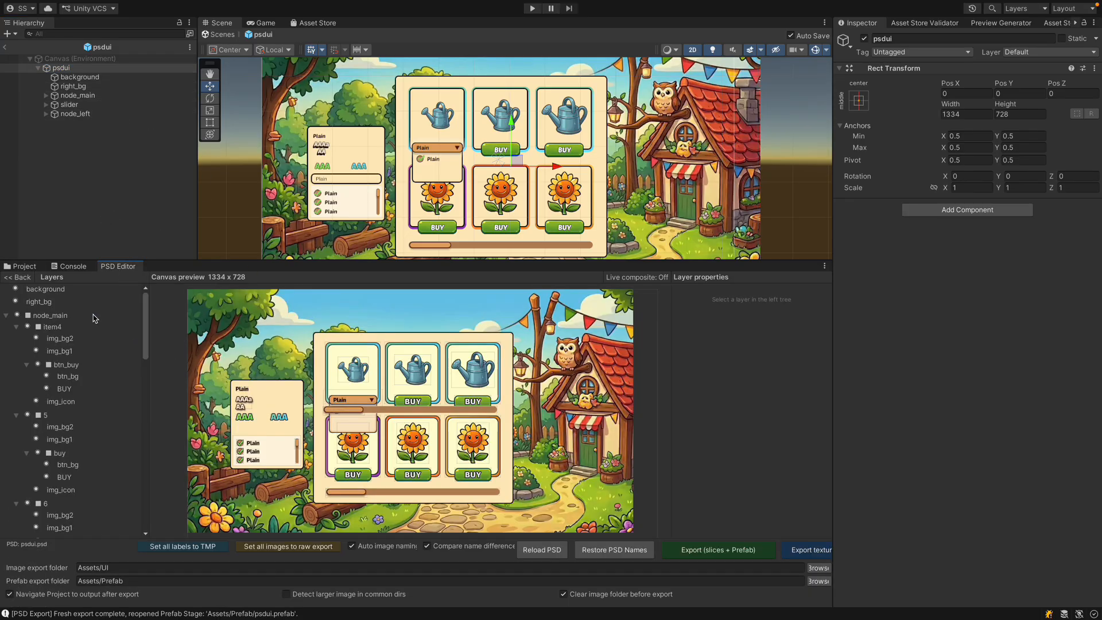
{"action": "left_click", "coordinate": [60, 290]}
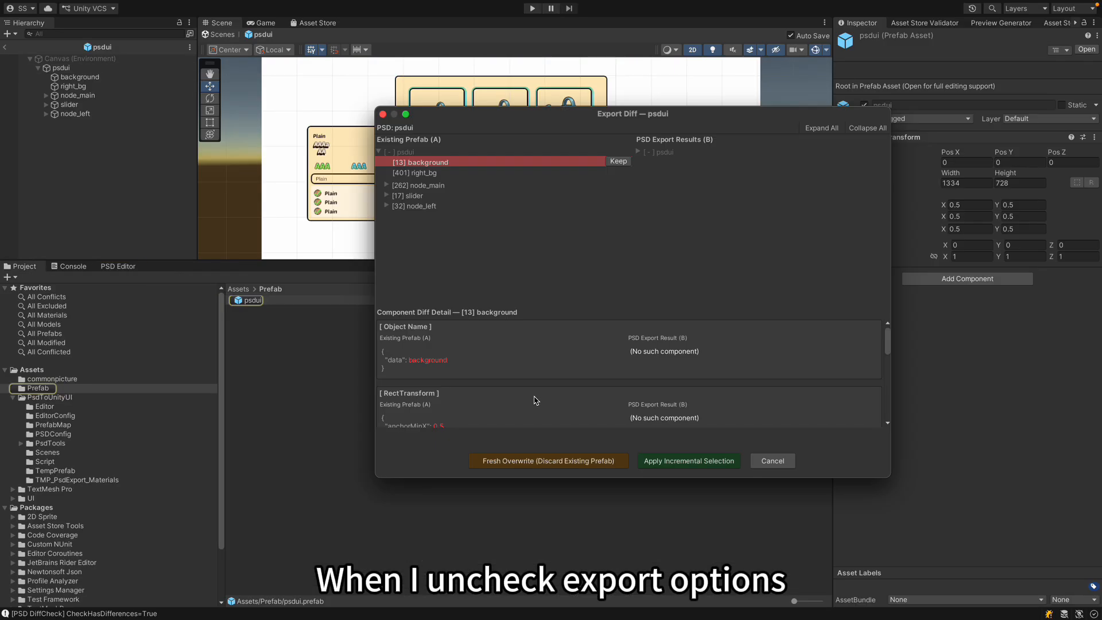
{"action": "left_click", "coordinate": [680, 462]}
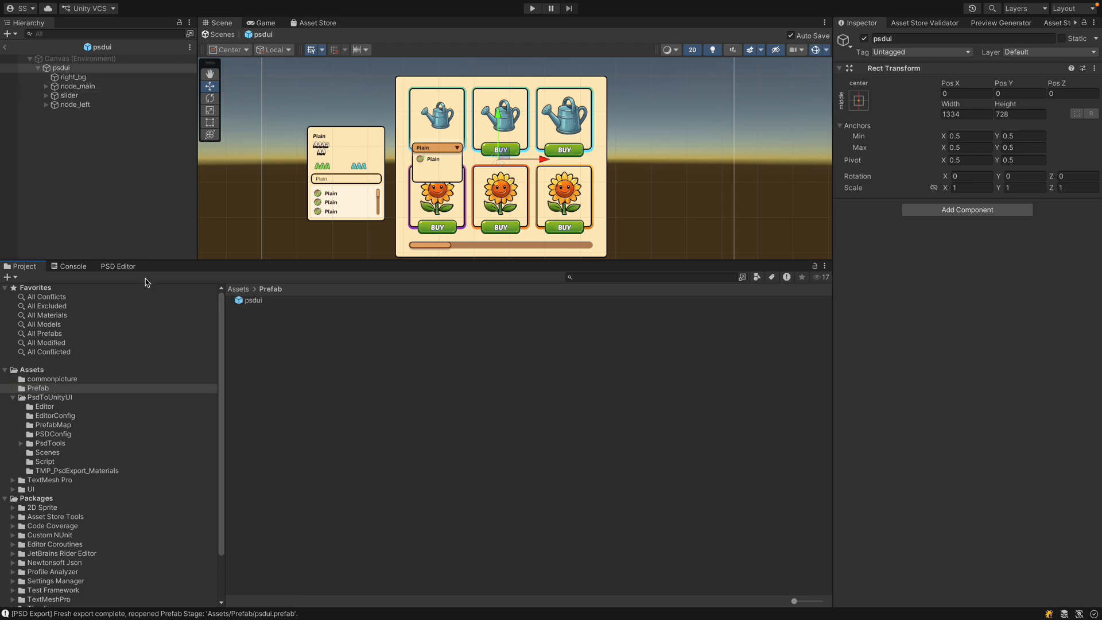
- Enable Export for the background layer again and re-export psdui with the incremental selection
{"action": "left_click", "coordinate": [126, 268]}
{"action": "left_click", "coordinate": [755, 548]}
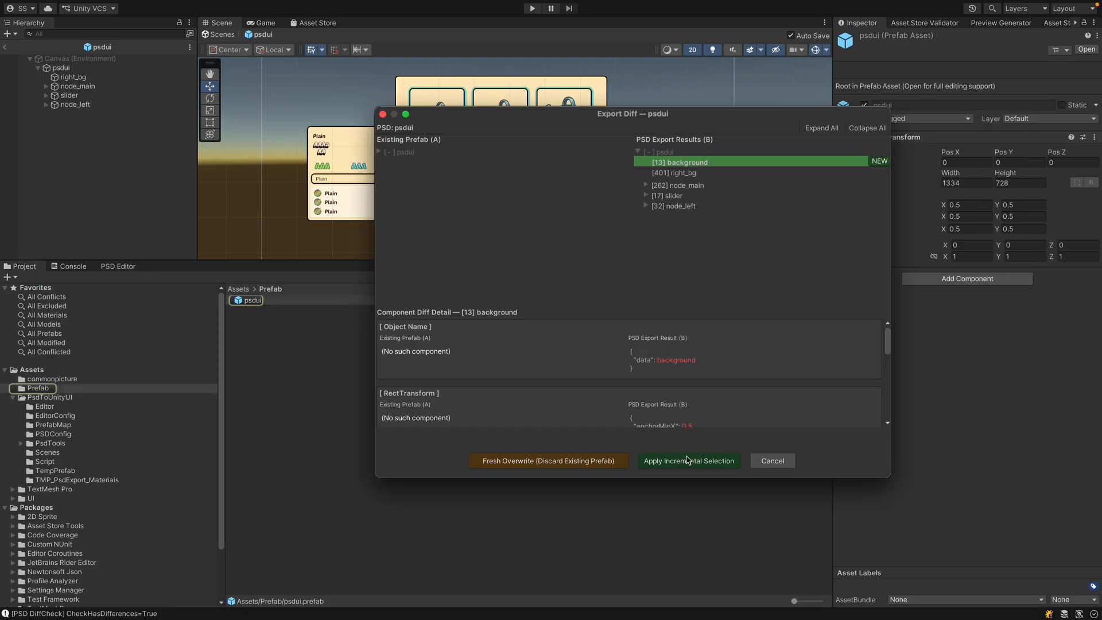
{"action": "left_click", "coordinate": [688, 460]}
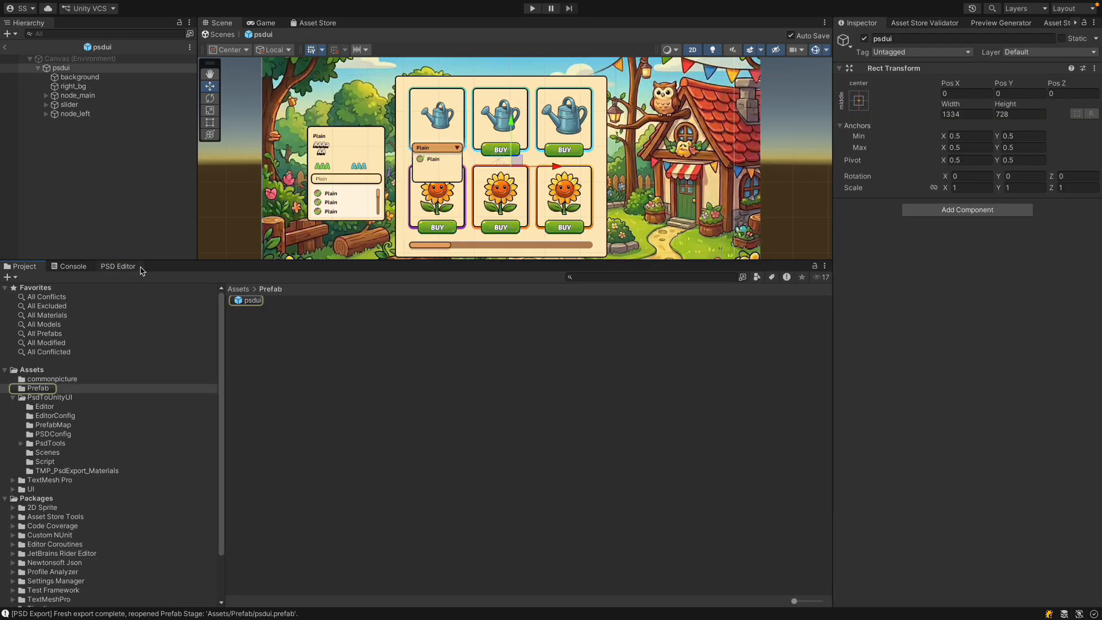
- Set the background layer to use an external prefab, with test_prefab as its prefab reference
{"action": "left_click", "coordinate": [138, 267]}
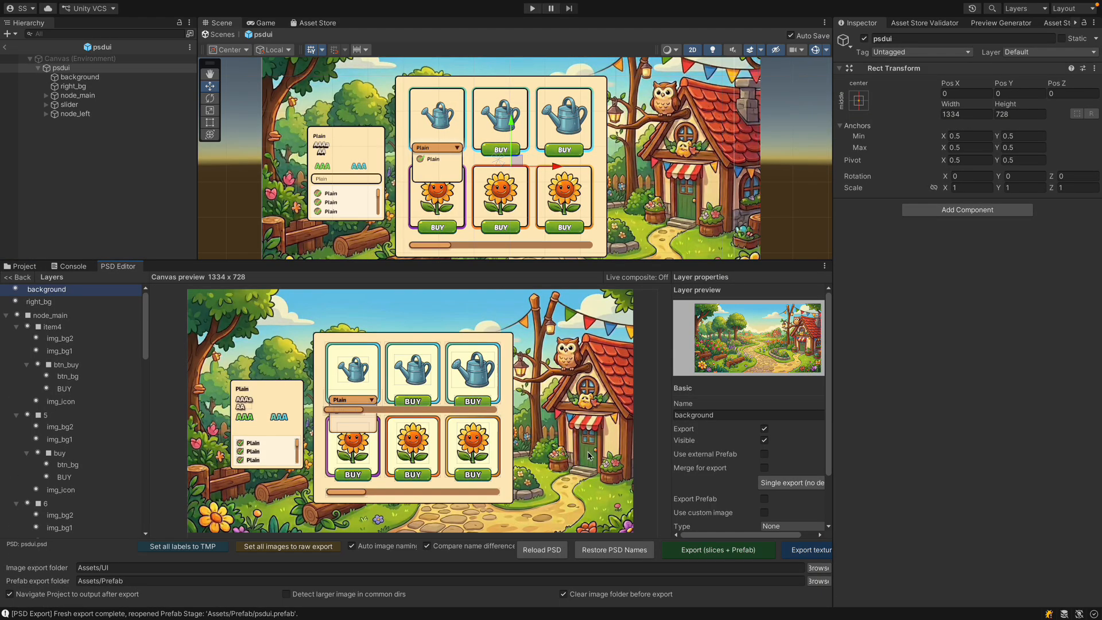
{"action": "left_click", "coordinate": [764, 454]}
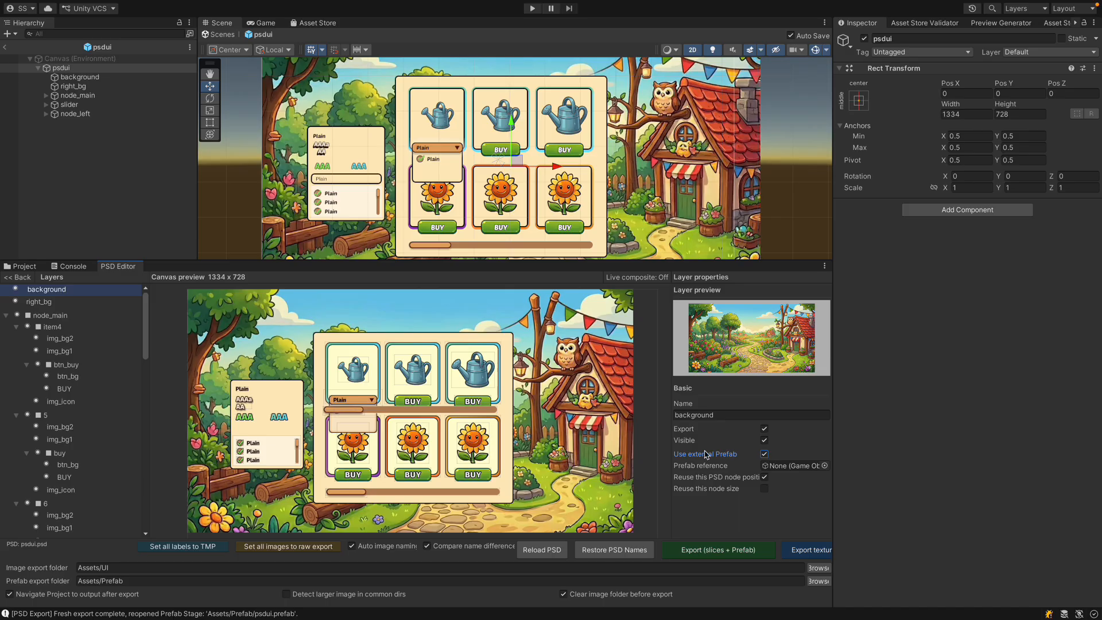
{"action": "left_click", "coordinate": [825, 466]}
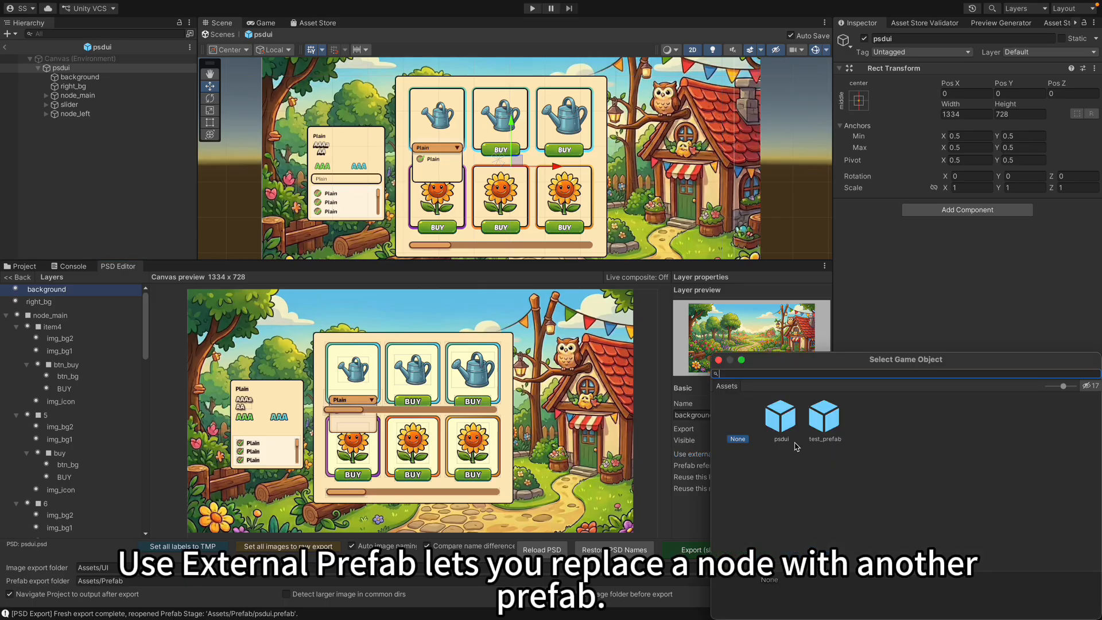
{"action": "left_click", "coordinate": [825, 417]}
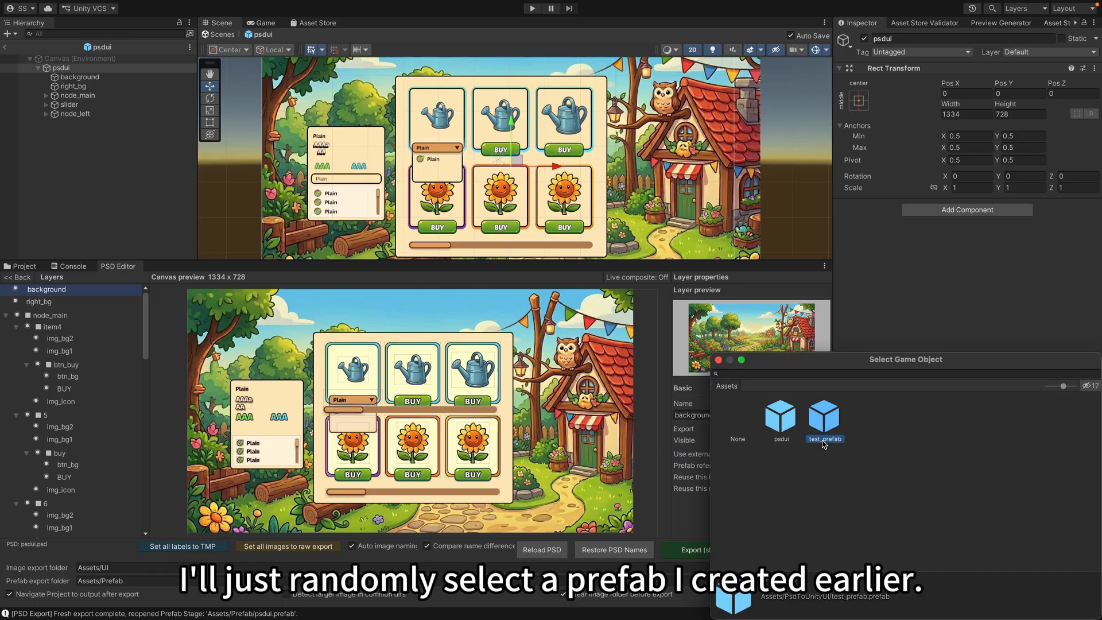
{"action": "left_click", "coordinate": [717, 360]}
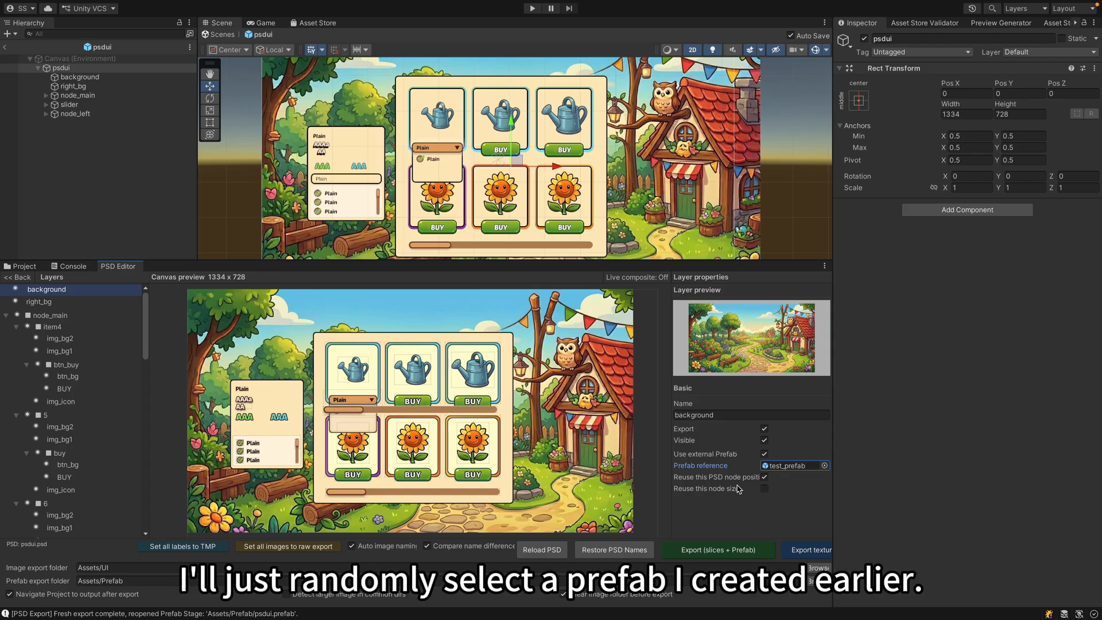
- Export slices and prefab for psdui with the incremental selection, and inspect the test_prefab node in the hierarchy
{"action": "left_click", "coordinate": [724, 552]}
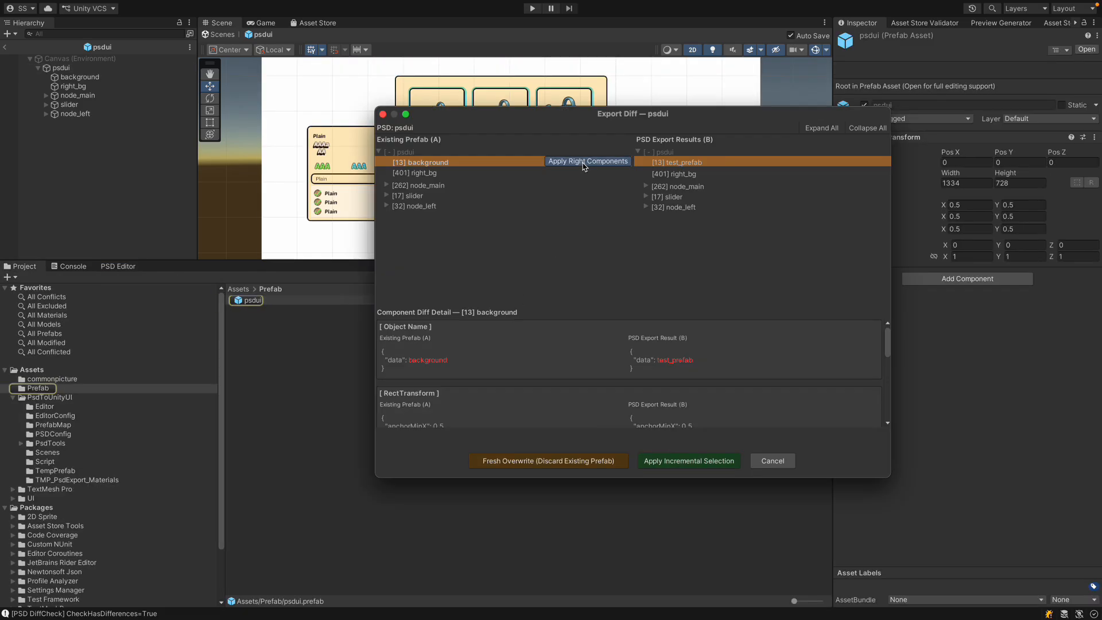
{"action": "left_click", "coordinate": [679, 462]}
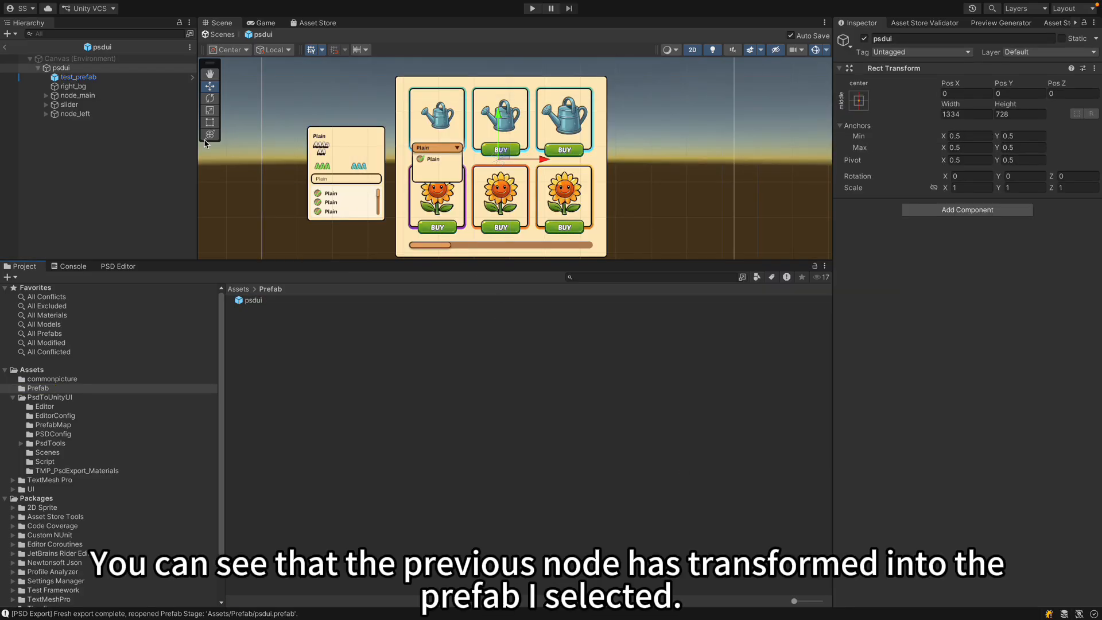
{"action": "left_click", "coordinate": [83, 78]}
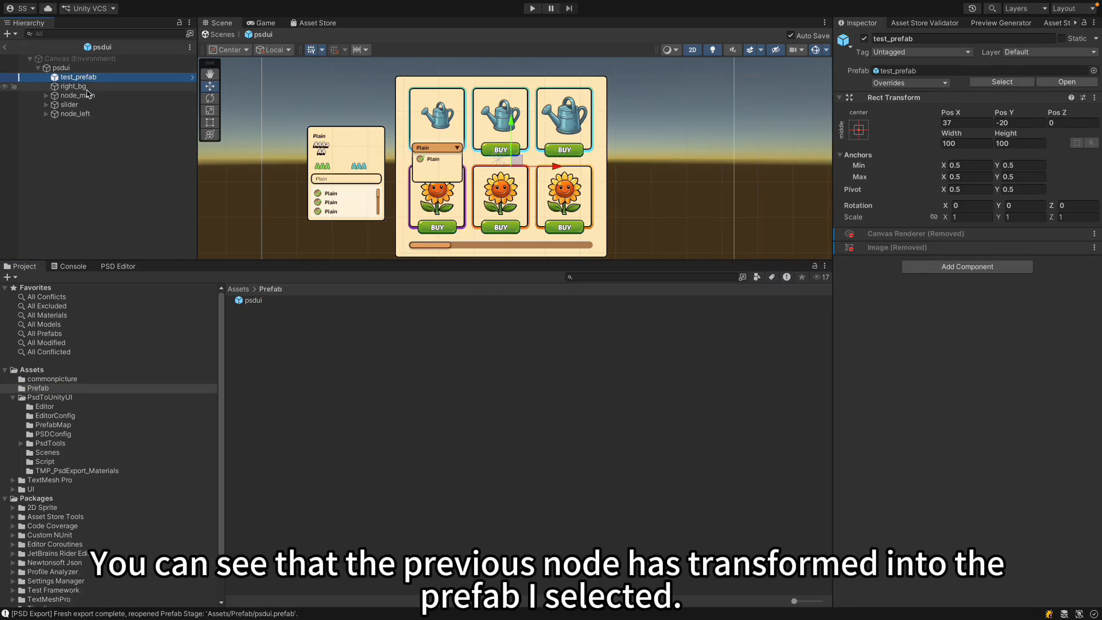
- Turn off the external prefab for the background layer and enable Merge for export on the node_main group
{"action": "left_click", "coordinate": [128, 269]}
{"action": "left_click", "coordinate": [764, 454]}
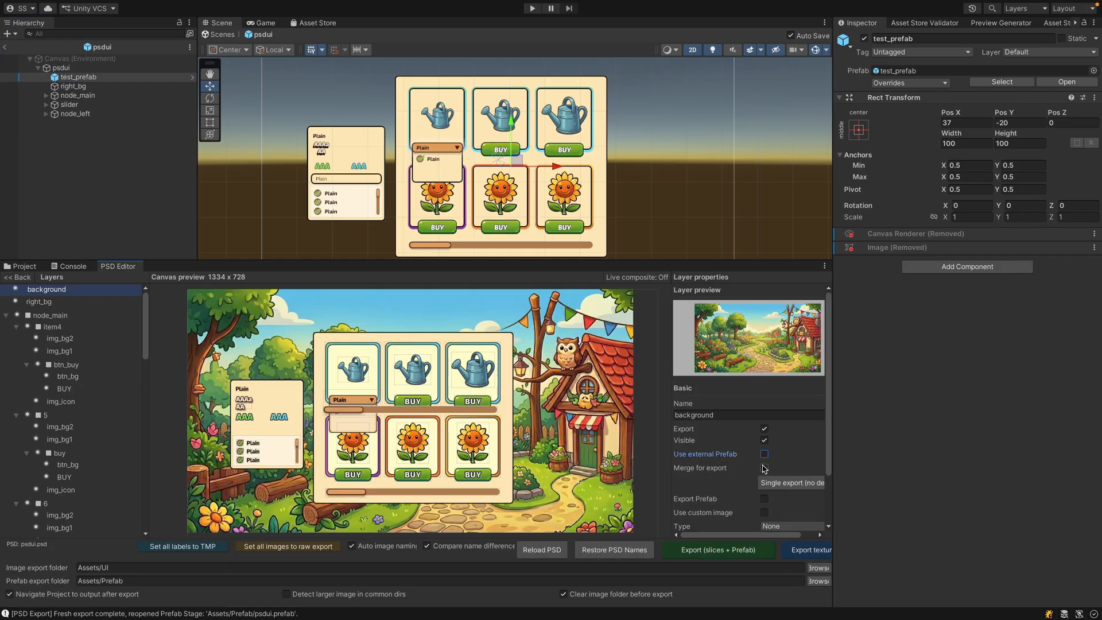
{"action": "mouse_move", "coordinate": [725, 474]}
{"action": "left_click", "coordinate": [35, 317]}
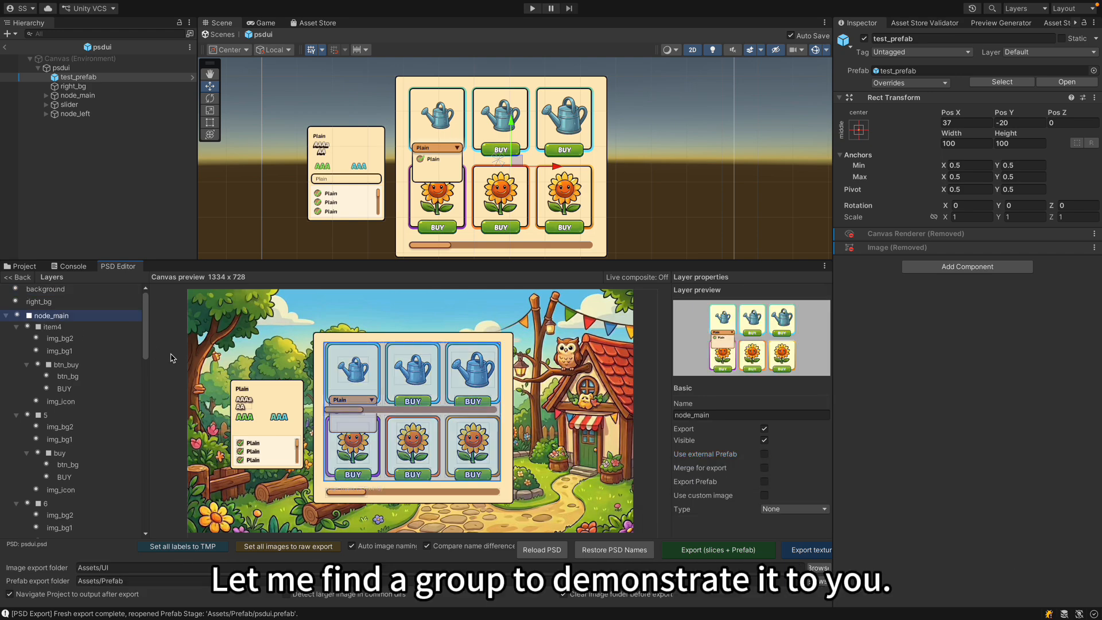
{"action": "left_click", "coordinate": [764, 468]}
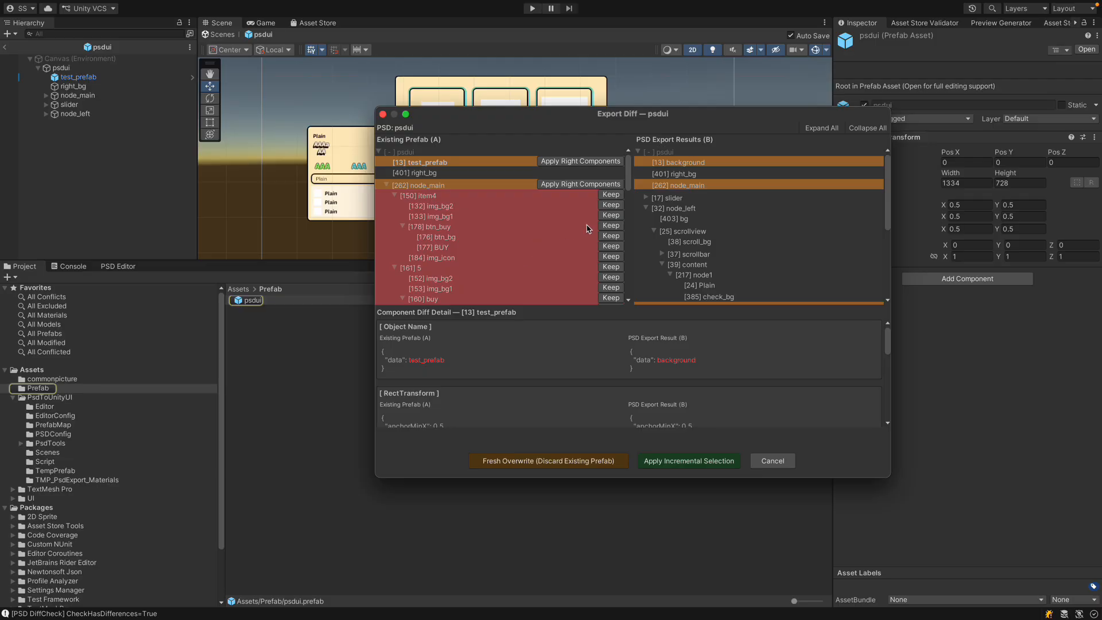
- Complete the psdui export with a fresh overwrite and inspect node_main's source image in the project assets
{"action": "left_click", "coordinate": [545, 461]}
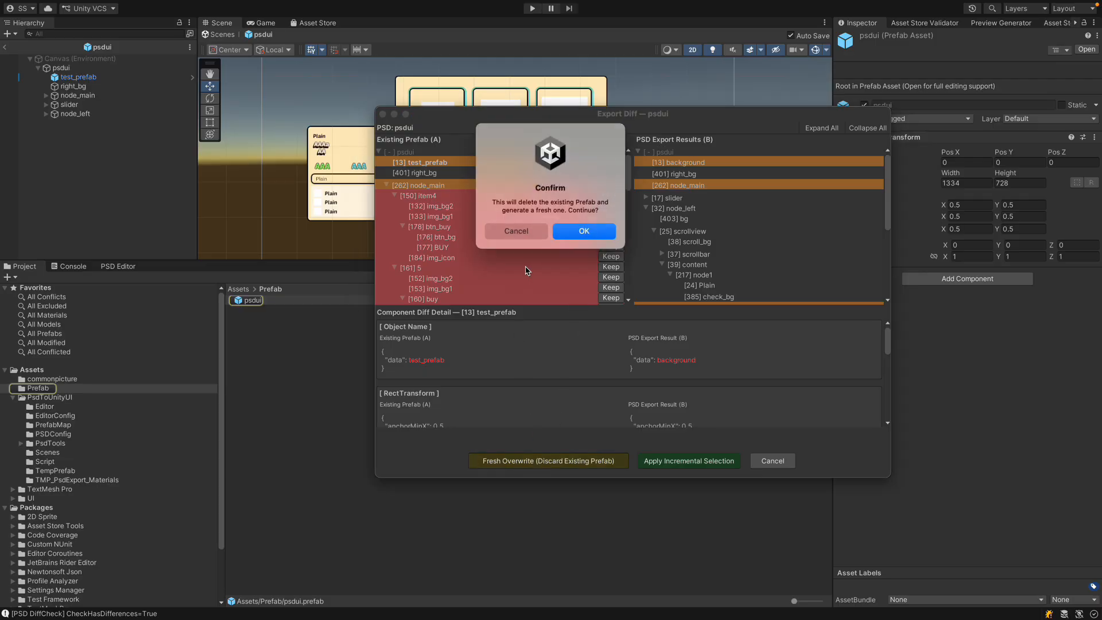
{"action": "left_click", "coordinate": [587, 231]}
{"action": "left_click", "coordinate": [38, 67]}
{"action": "left_click", "coordinate": [75, 95]}
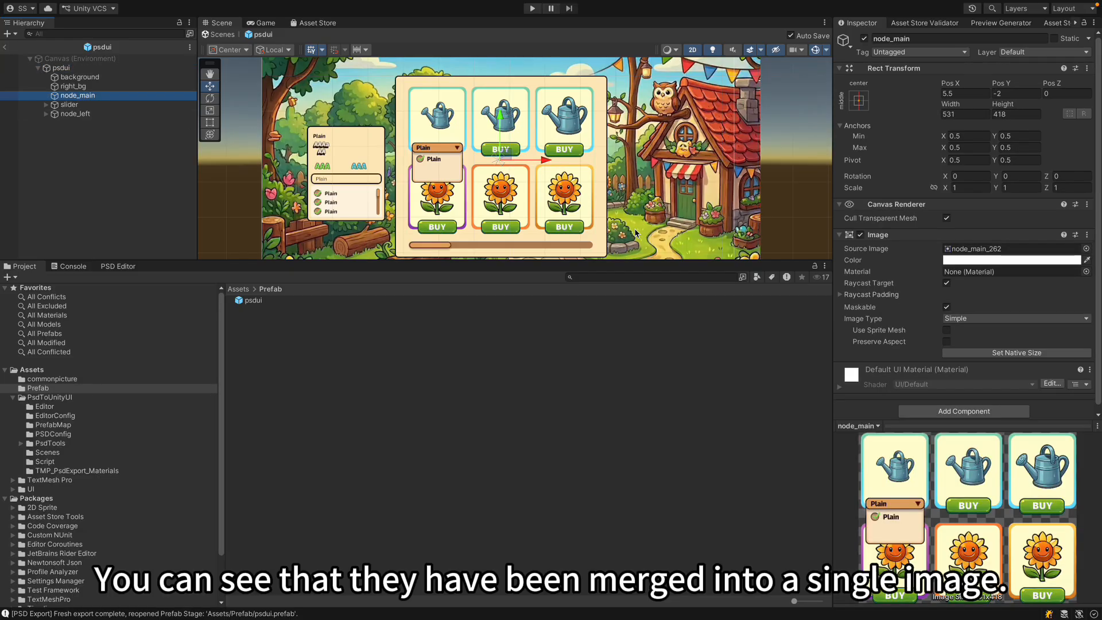
{"action": "left_click", "coordinate": [969, 249]}
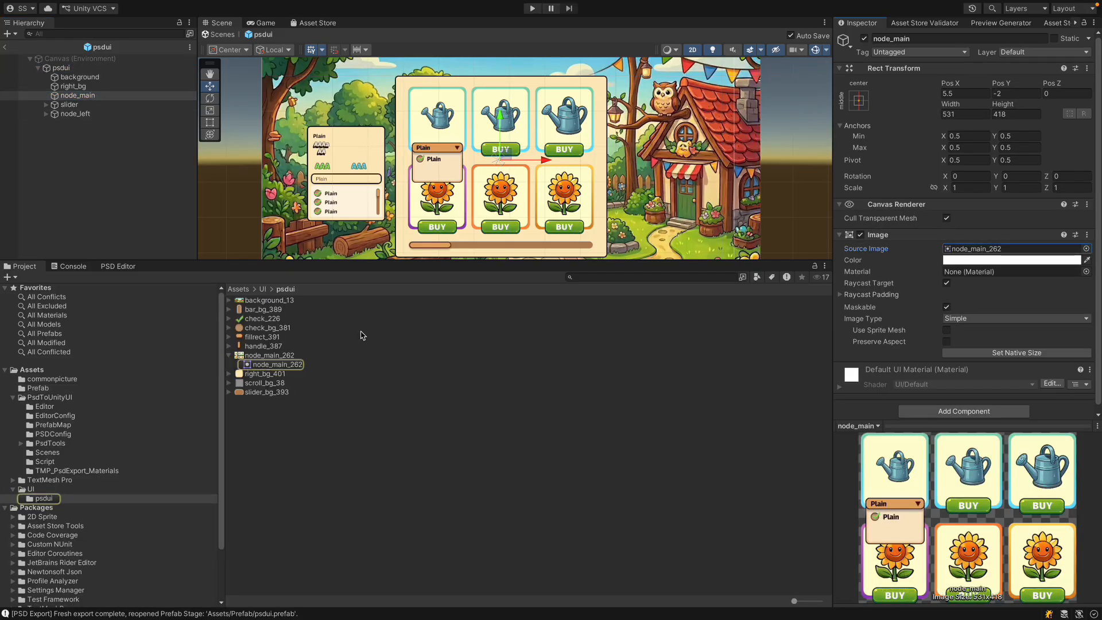
{"action": "left_click", "coordinate": [272, 357]}
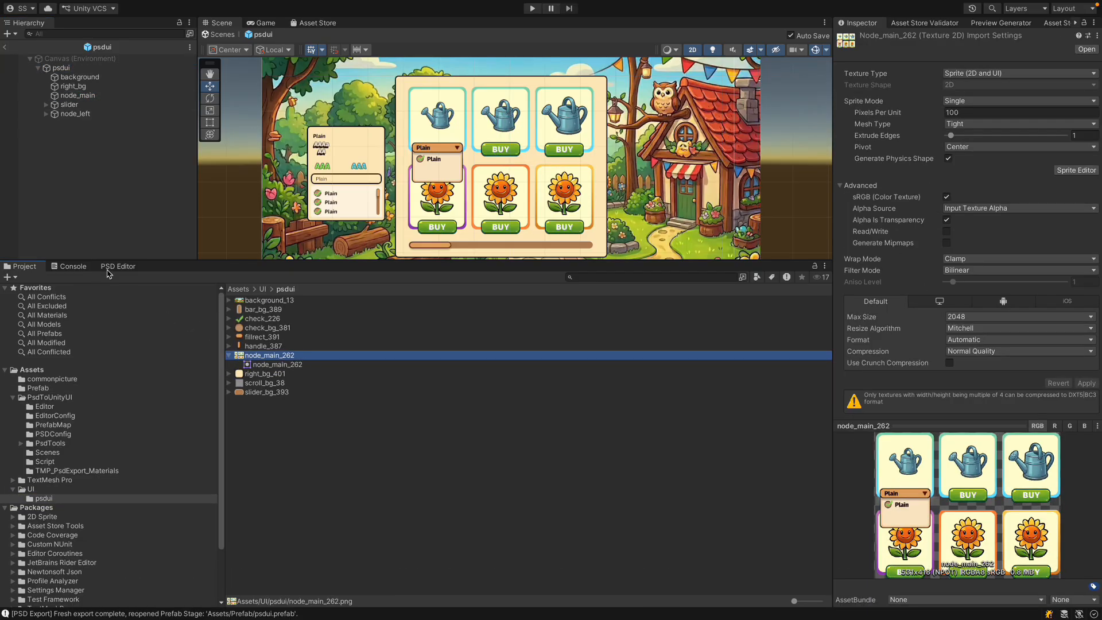
- Turn off Merge for export on node_main and export psdui again with a fresh overwrite
{"action": "left_click", "coordinate": [123, 268]}
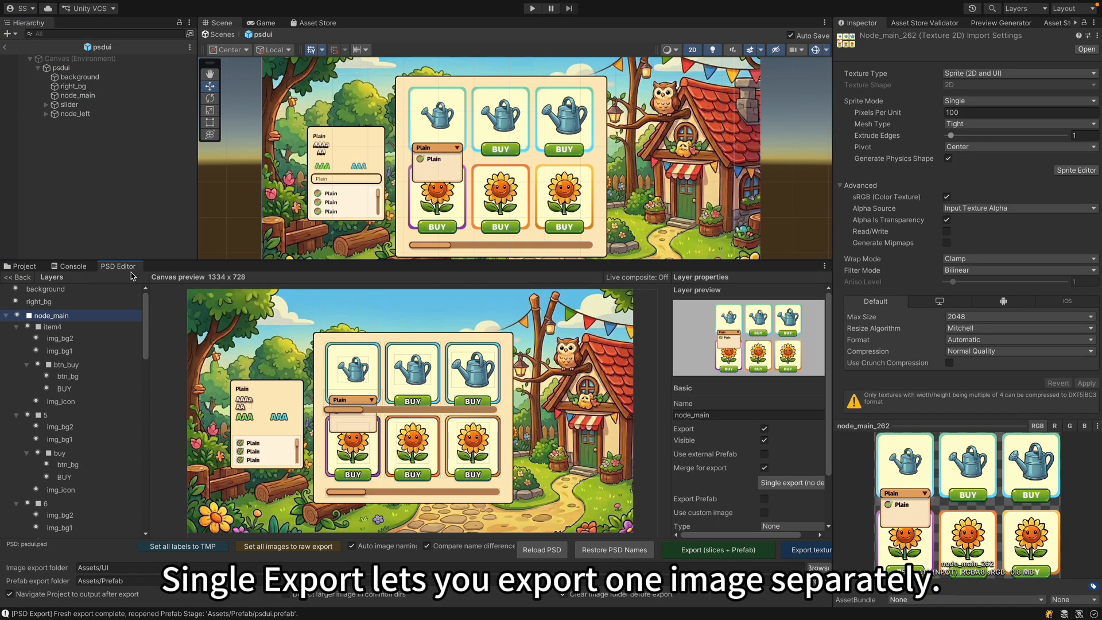
{"action": "left_click", "coordinate": [764, 467]}
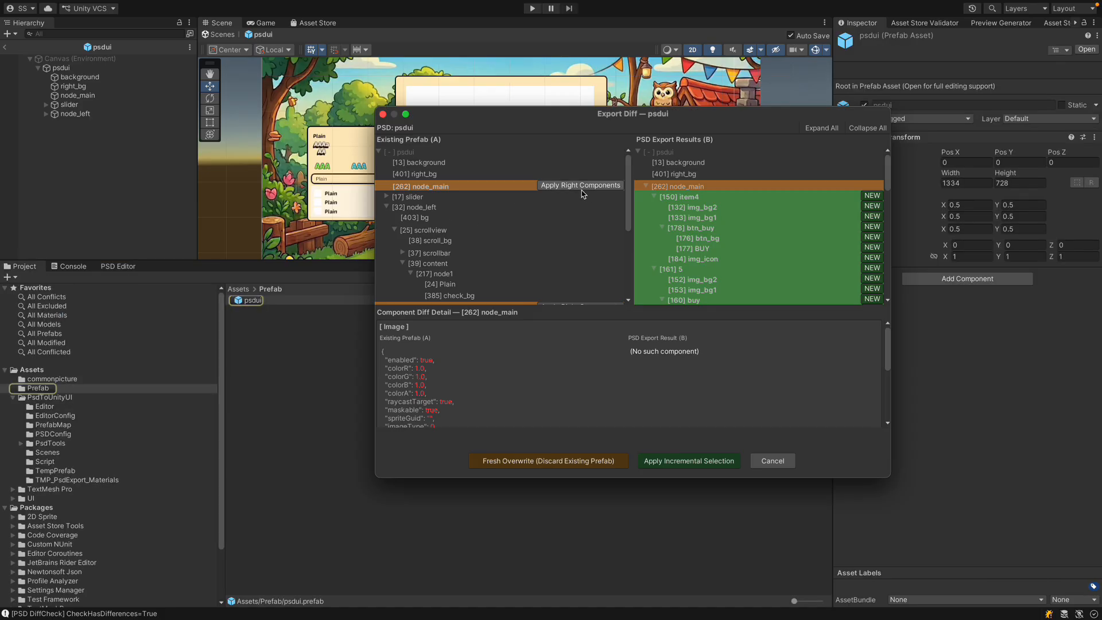
{"action": "scroll", "coordinate": [580, 247], "scroll_direction": "down", "scroll_amount": 2}
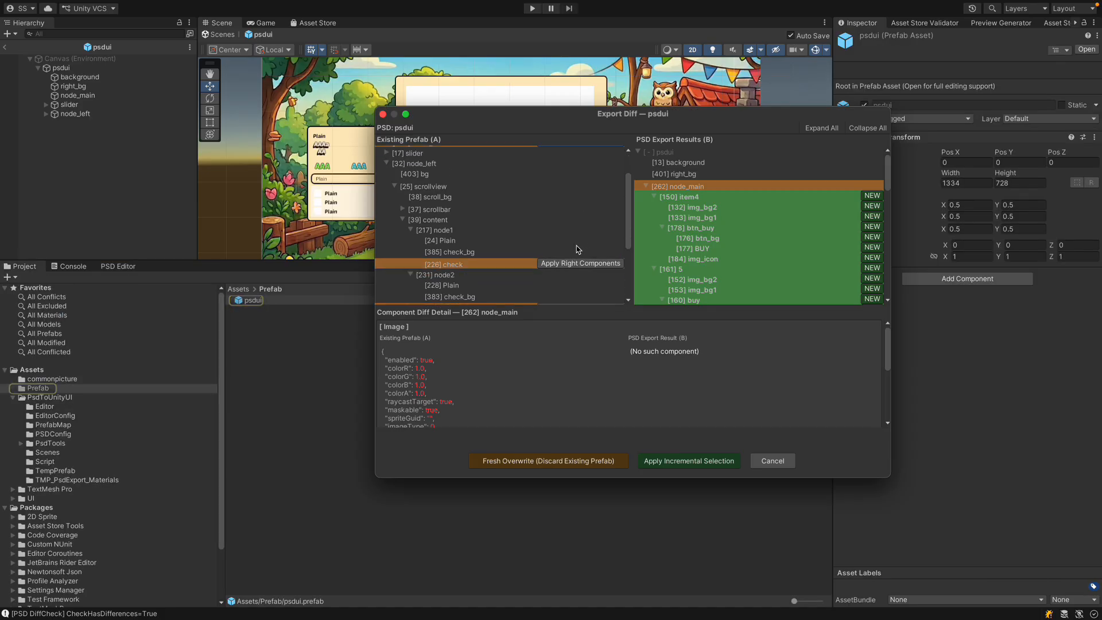
{"action": "left_click", "coordinate": [526, 460]}
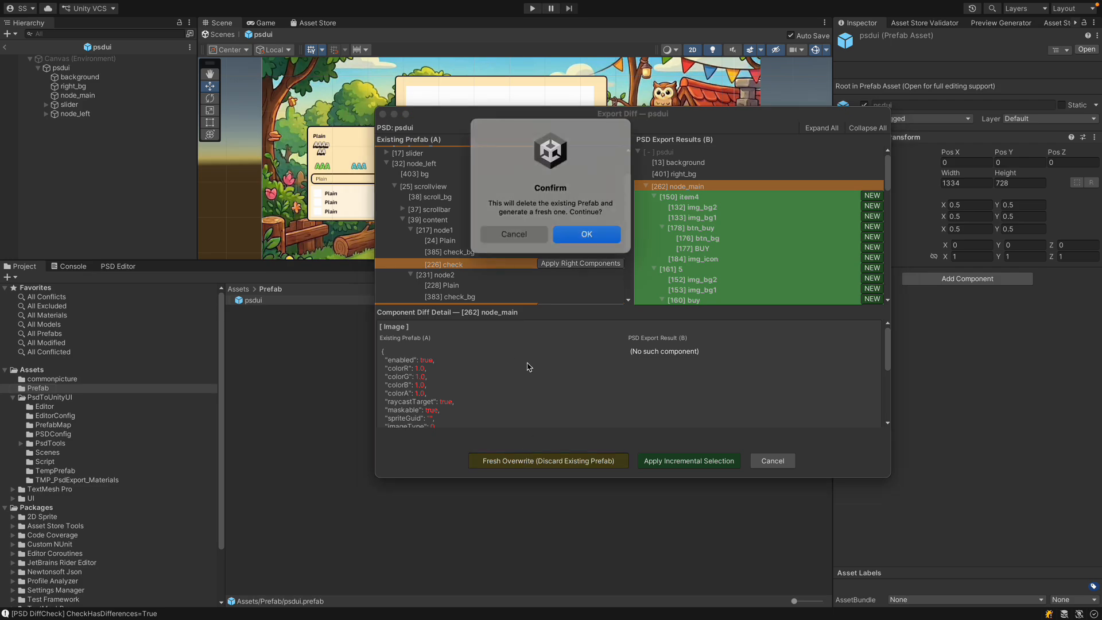
{"action": "left_click", "coordinate": [576, 235]}
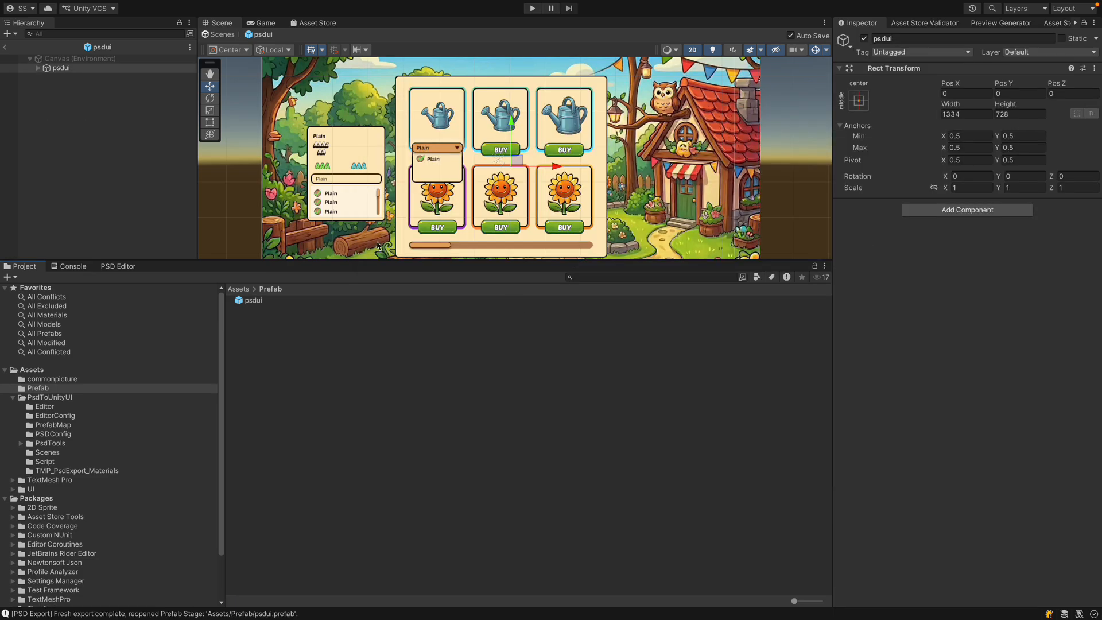
- Enable Export Prefab on node_main and export psdui incrementally, applying the right-side components to node_main
{"action": "left_click", "coordinate": [129, 269]}
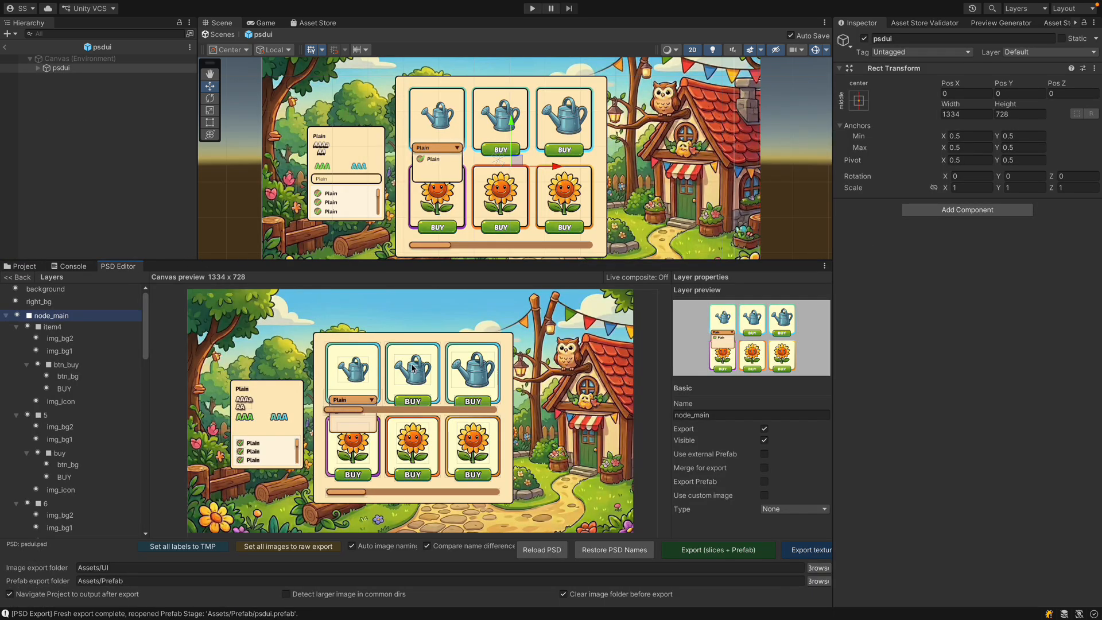
{"action": "left_click", "coordinate": [764, 481]}
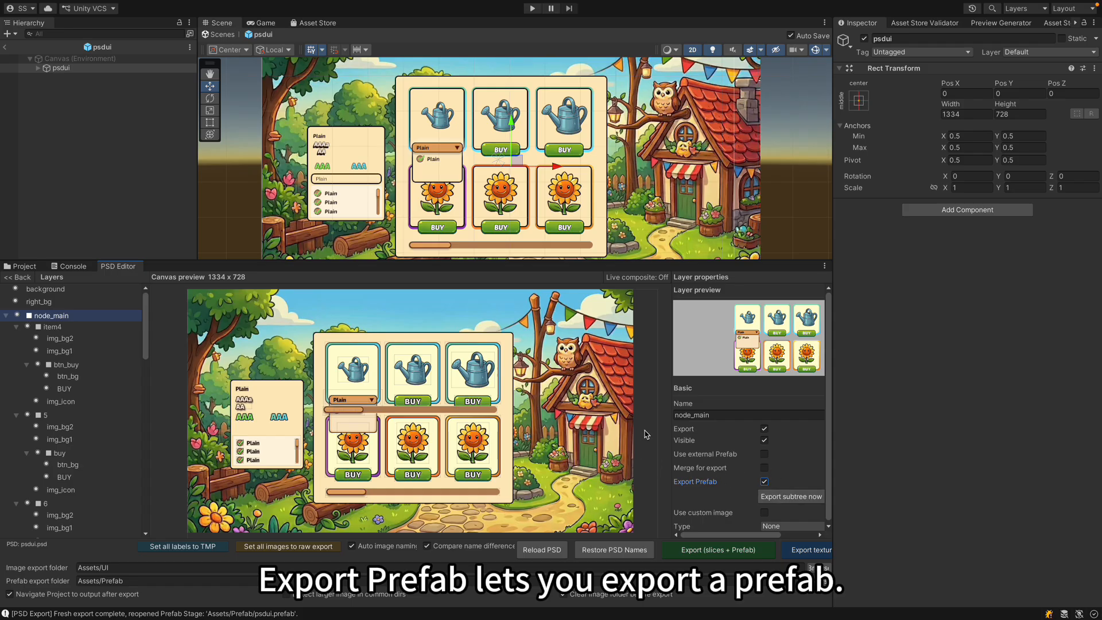
{"action": "left_click", "coordinate": [711, 549]}
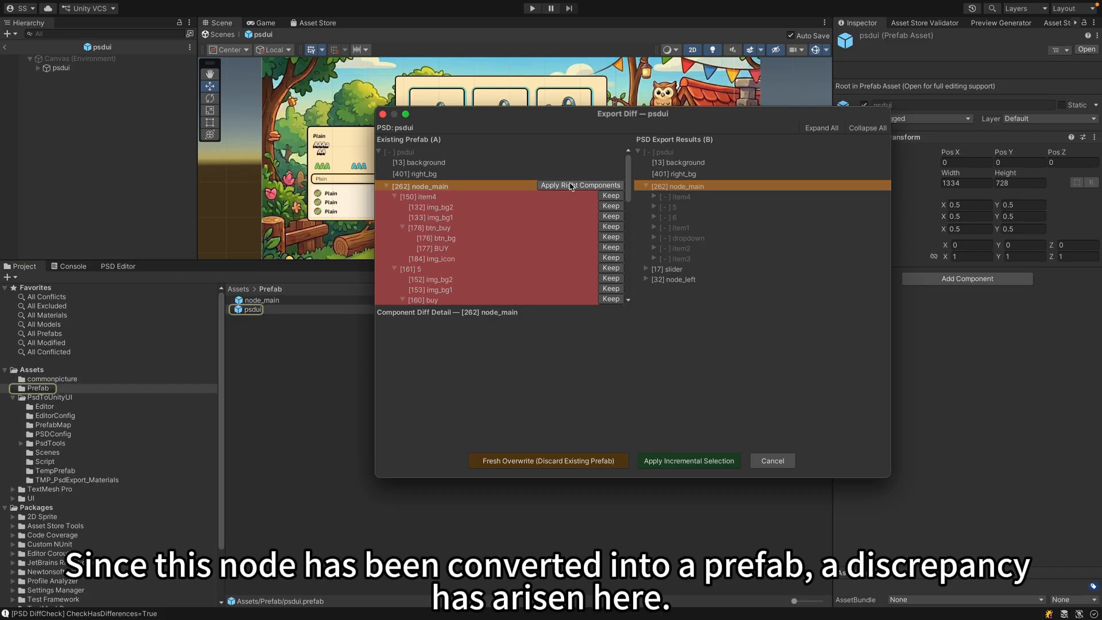
{"action": "left_click", "coordinate": [578, 186]}
{"action": "left_click", "coordinate": [684, 462]}
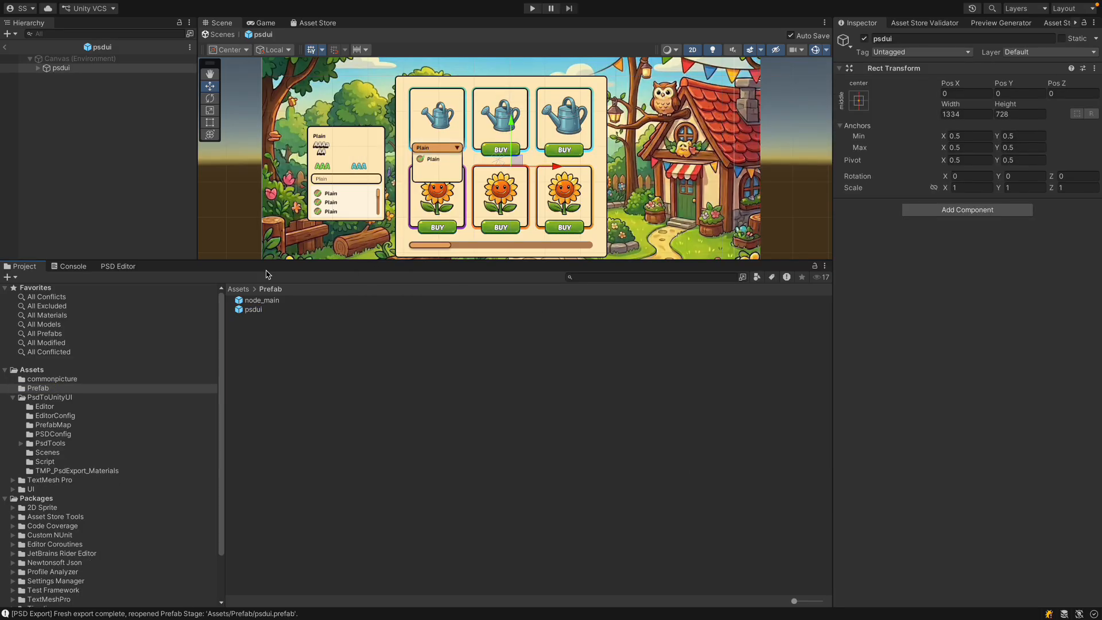
- Inspect the node_main prefab instance in the psdui hierarchy, locate its asset in the project, and open it
{"action": "left_click", "coordinate": [38, 68]}
{"action": "left_click", "coordinate": [76, 96]}
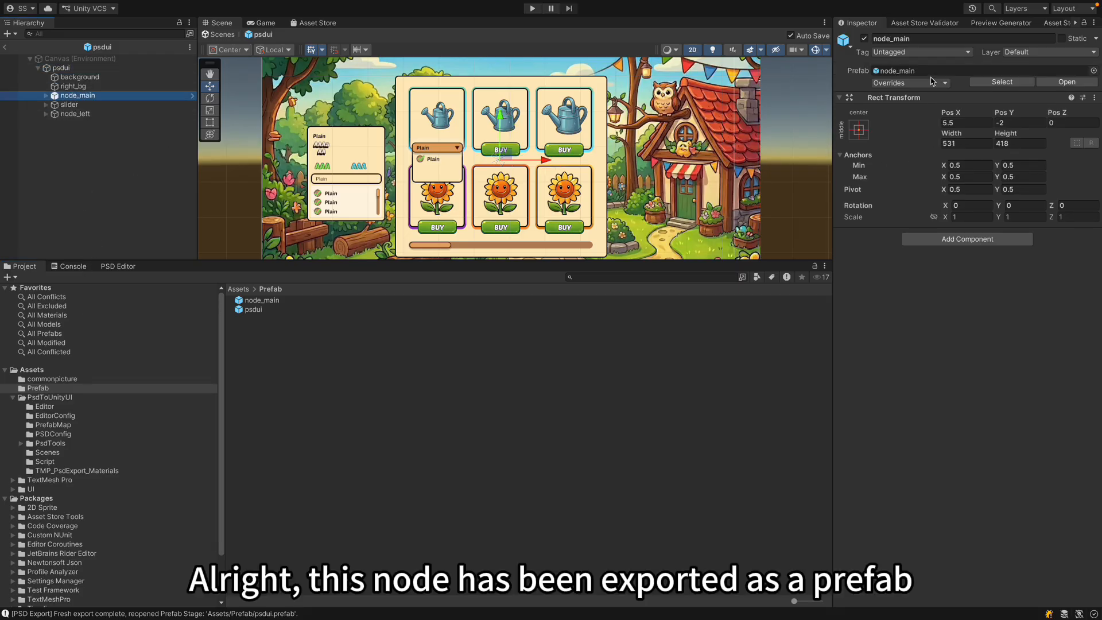
{"action": "left_click", "coordinate": [1001, 82]}
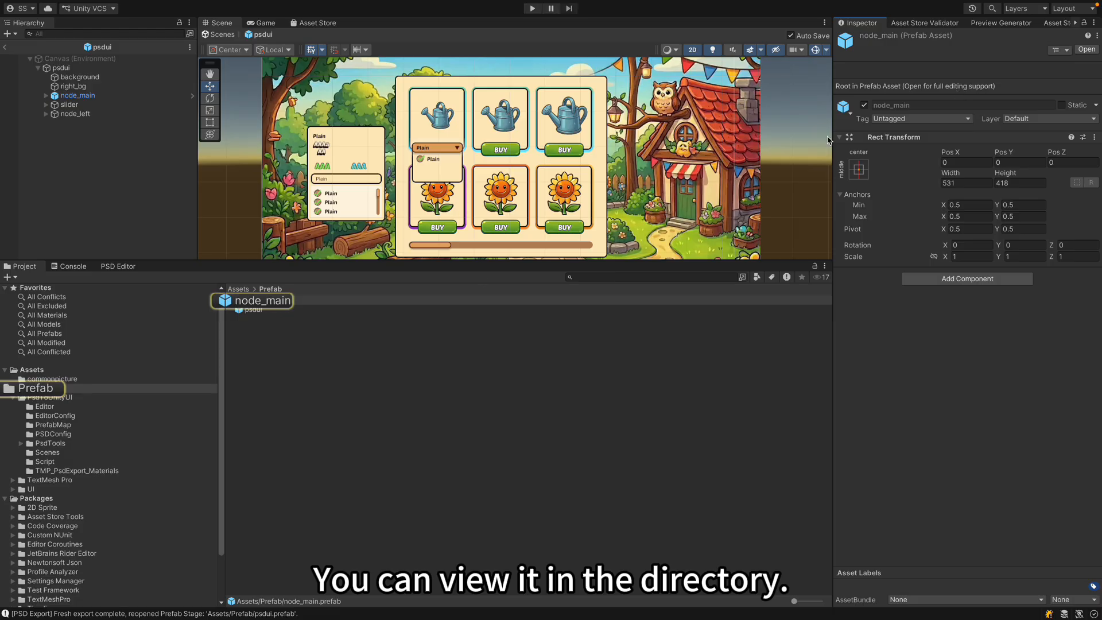
{"action": "double_click", "coordinate": [266, 302]}
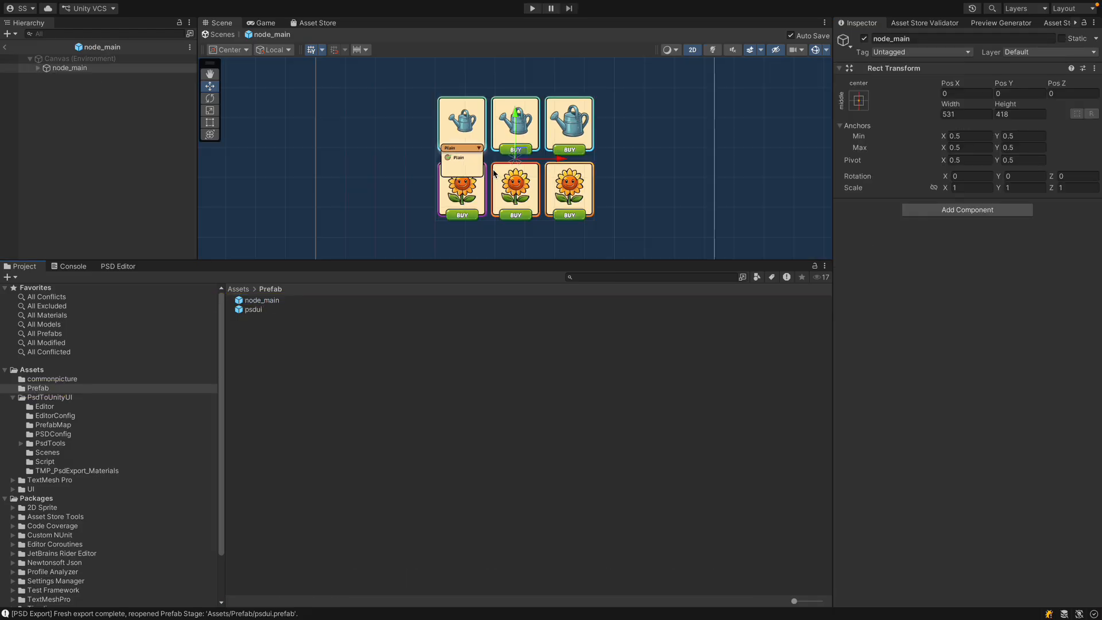
- Turn off Export Prefab for node_main in the PSD Editor and enable Use custom image
{"action": "left_click", "coordinate": [119, 266]}
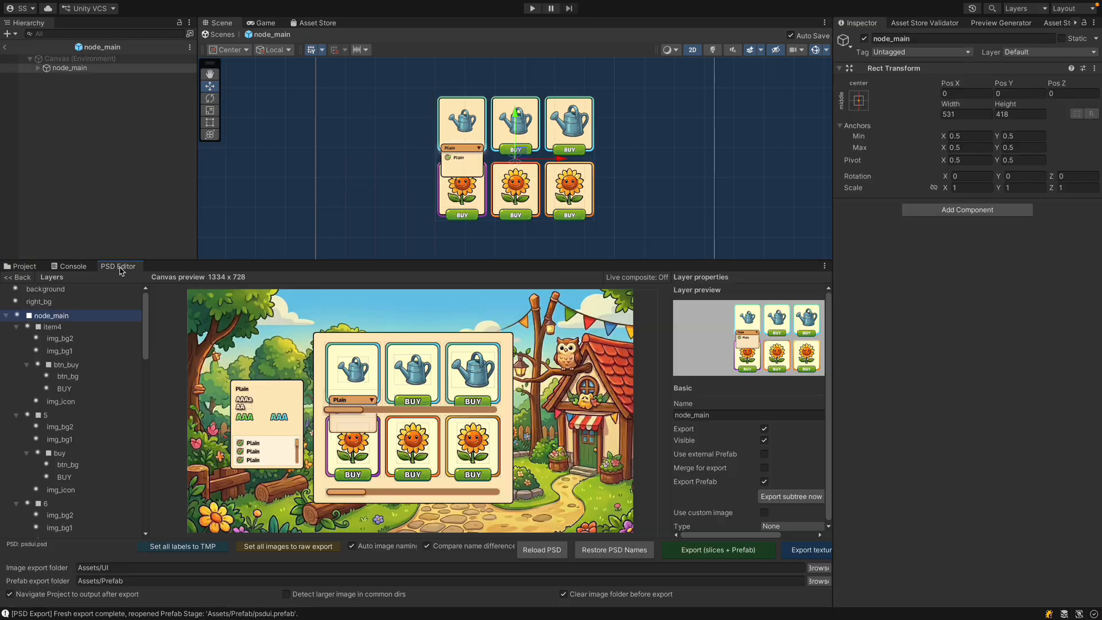
{"action": "left_click", "coordinate": [763, 480]}
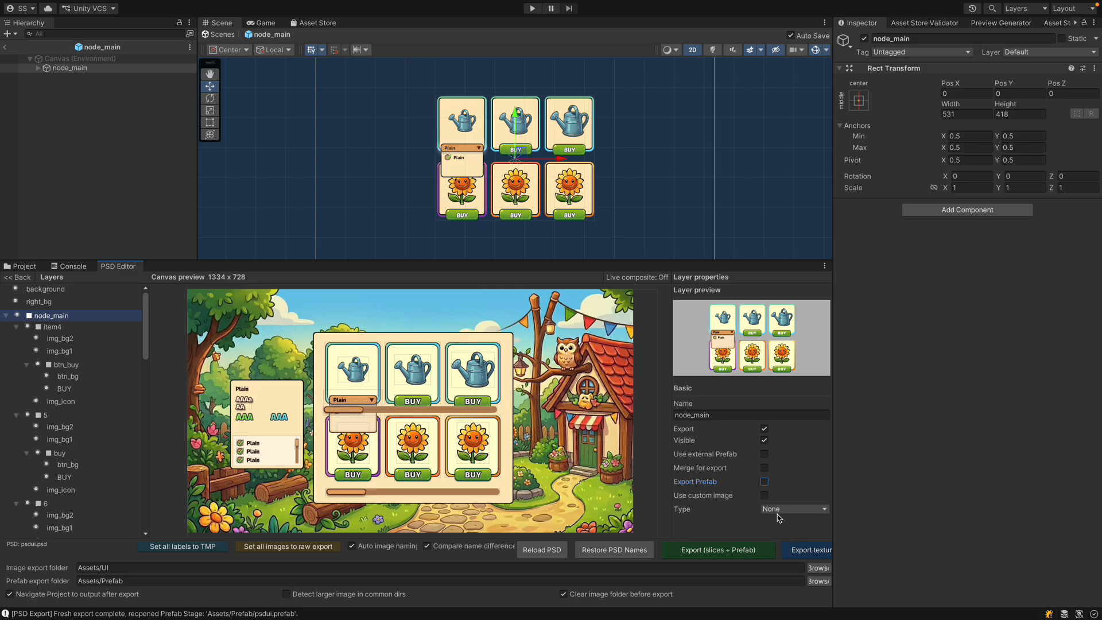
{"action": "left_click", "coordinate": [764, 495]}
{"action": "scroll", "coordinate": [803, 487], "scroll_direction": "down", "scroll_amount": 1}
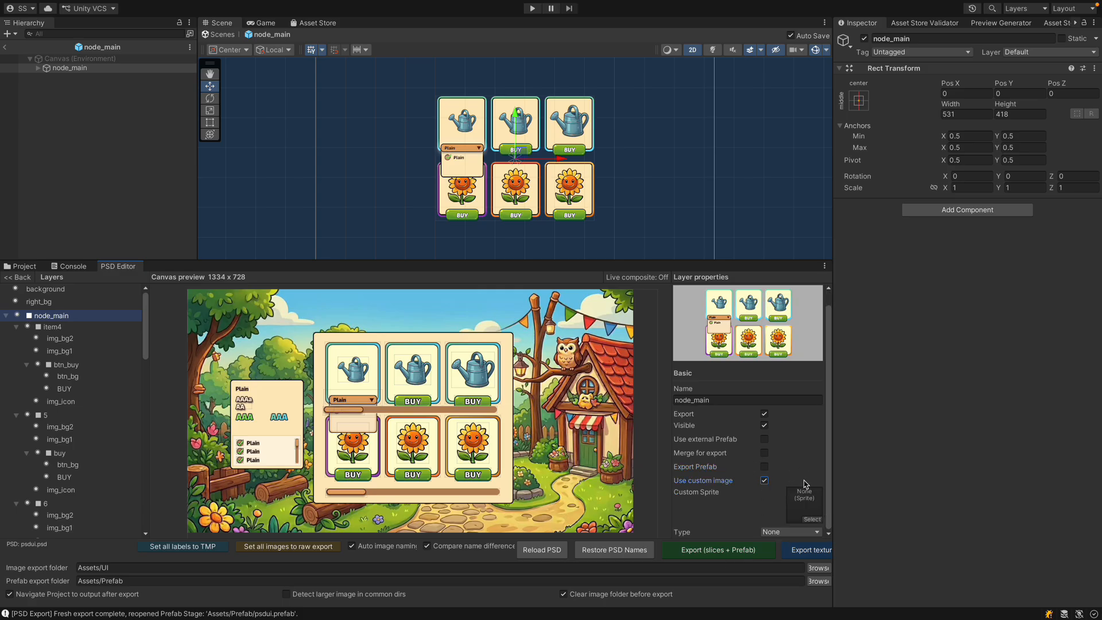
- Assign the watering can icon as node_main's custom sprite and export psdui with a fresh overwrite of the existing prefab
{"action": "left_click", "coordinate": [812, 519]}
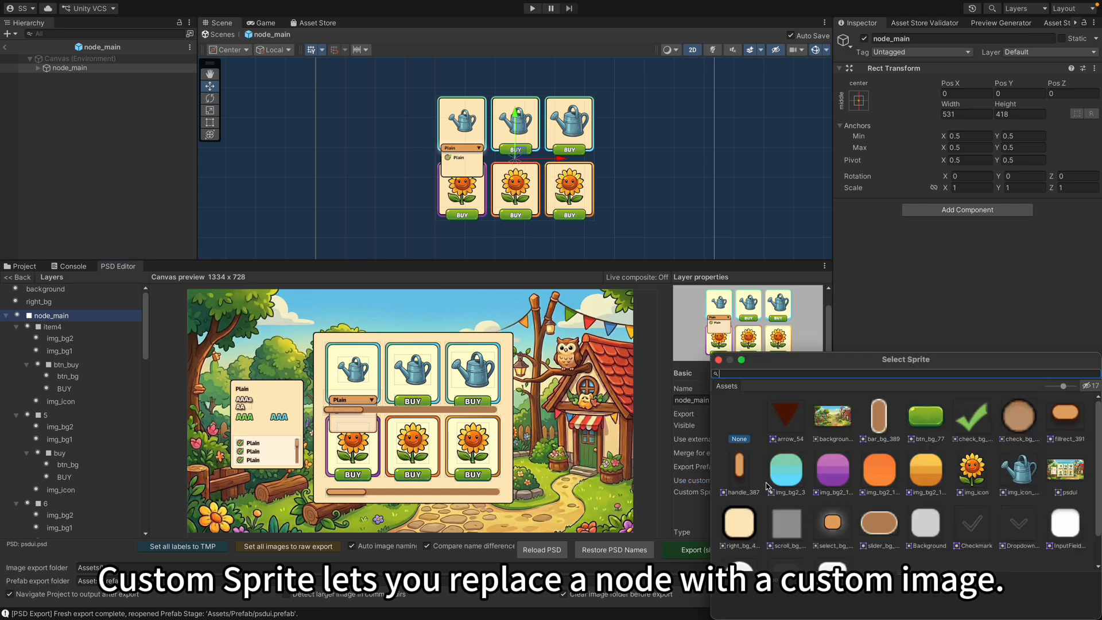
{"action": "scroll", "coordinate": [951, 484], "scroll_direction": "down", "scroll_amount": 1}
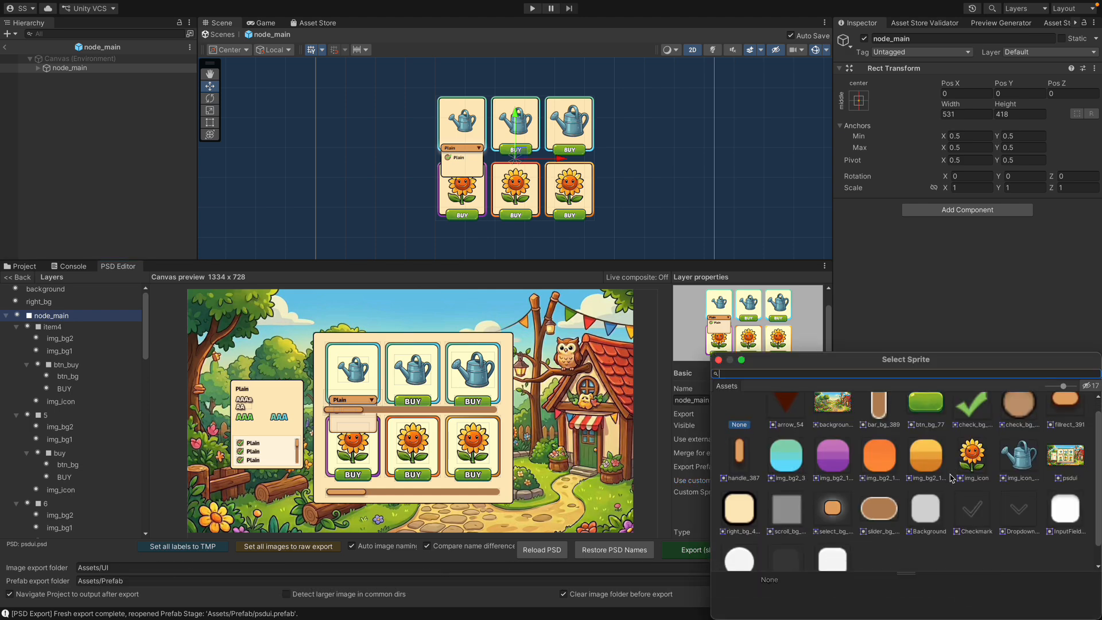
{"action": "left_click", "coordinate": [1053, 473]}
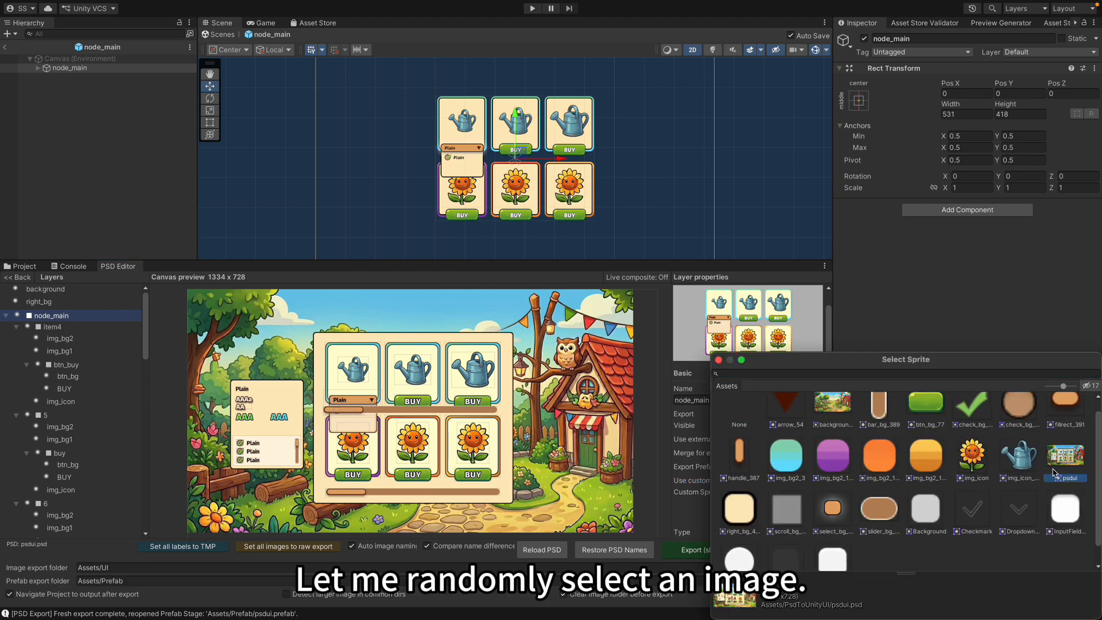
{"action": "left_click", "coordinate": [1019, 459]}
{"action": "left_click", "coordinate": [718, 360]}
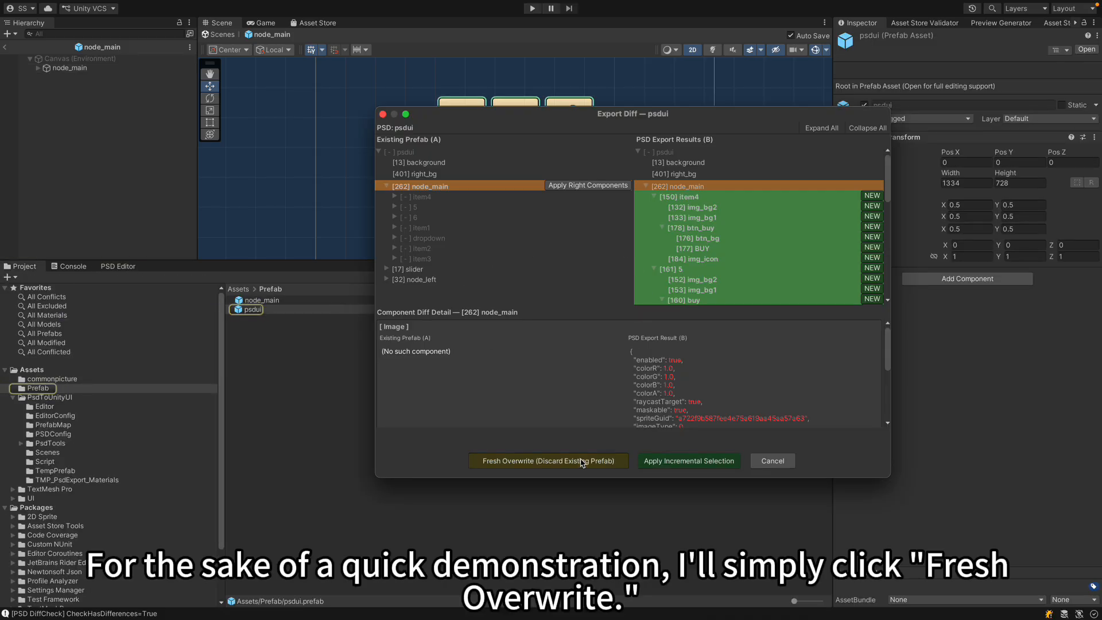
{"action": "left_click", "coordinate": [581, 462]}
{"action": "left_click", "coordinate": [584, 230]}
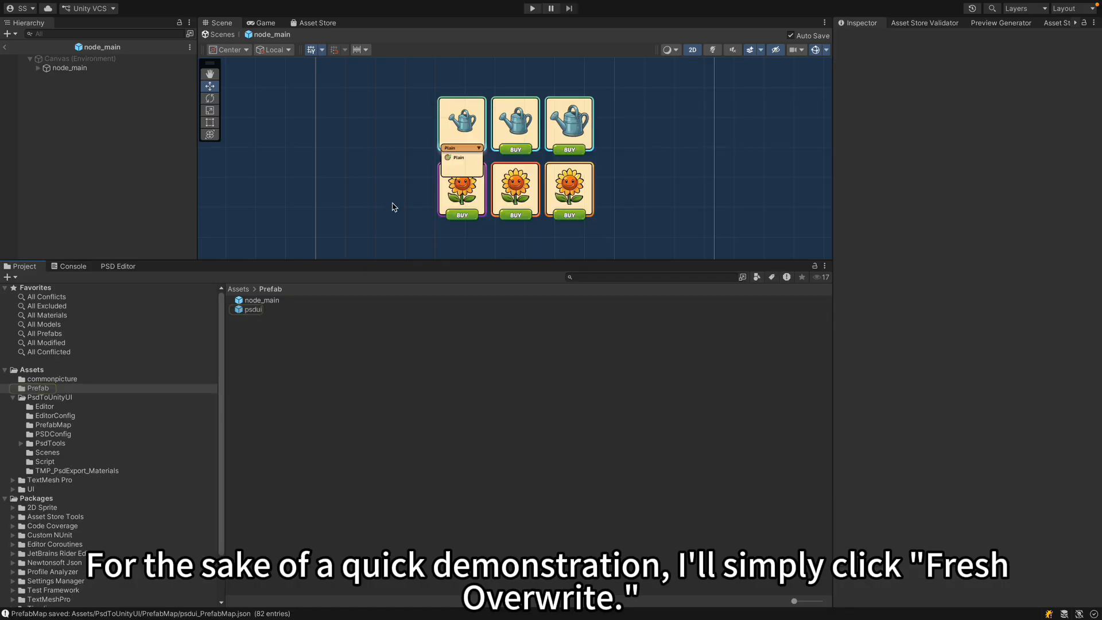
- Leave the node_main prefab, open the psdui prefab, and inspect the Image component on its node_main child
{"action": "left_click", "coordinate": [5, 46]}
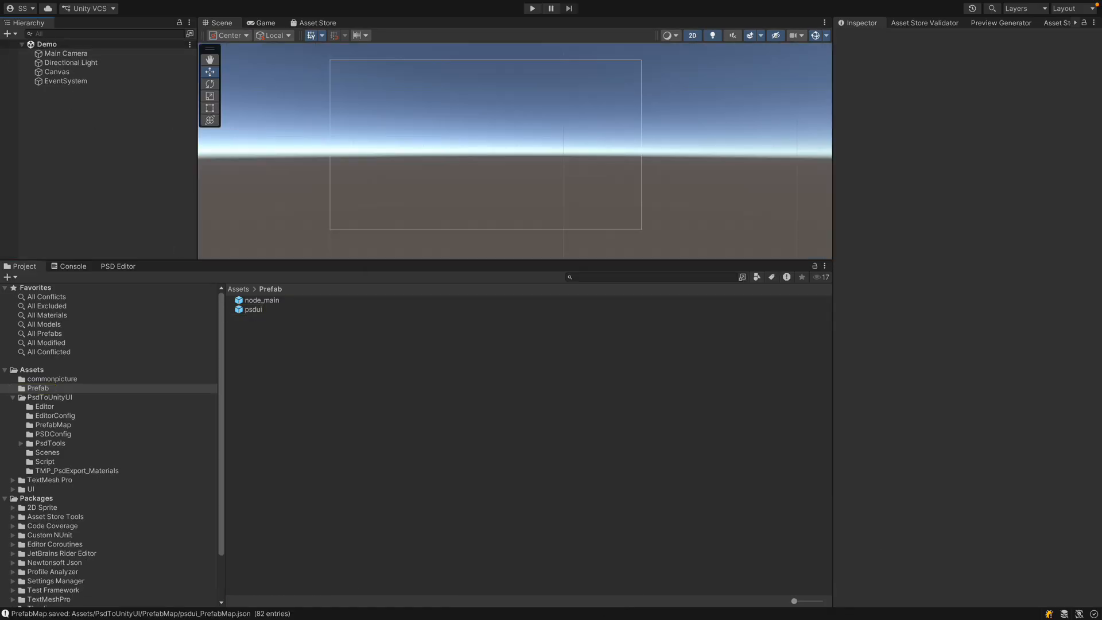
{"action": "double_click", "coordinate": [253, 310]}
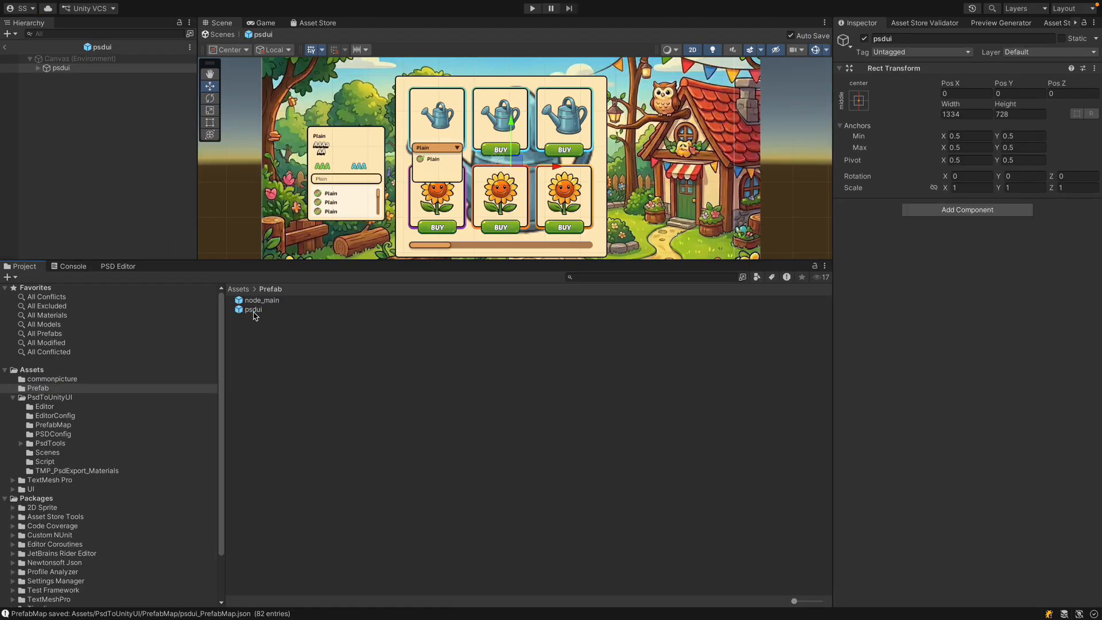
{"action": "left_click", "coordinate": [39, 68]}
{"action": "left_click", "coordinate": [77, 95]}
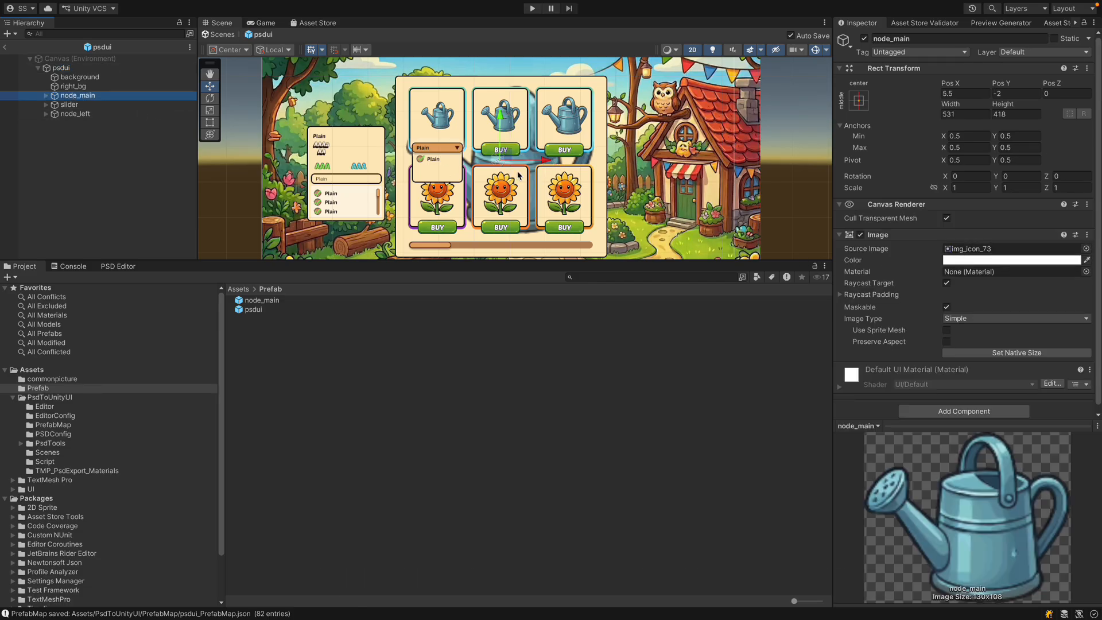
- Turn off Use custom image for node_main in the PSD Editor
{"action": "left_click", "coordinate": [118, 267]}
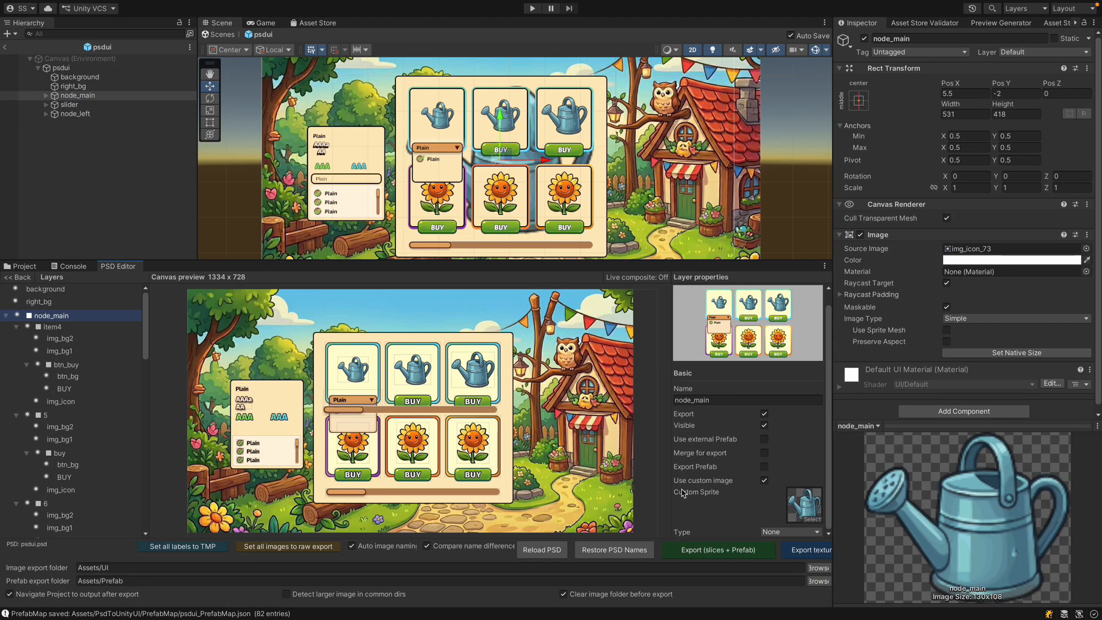
{"action": "left_click", "coordinate": [764, 479]}
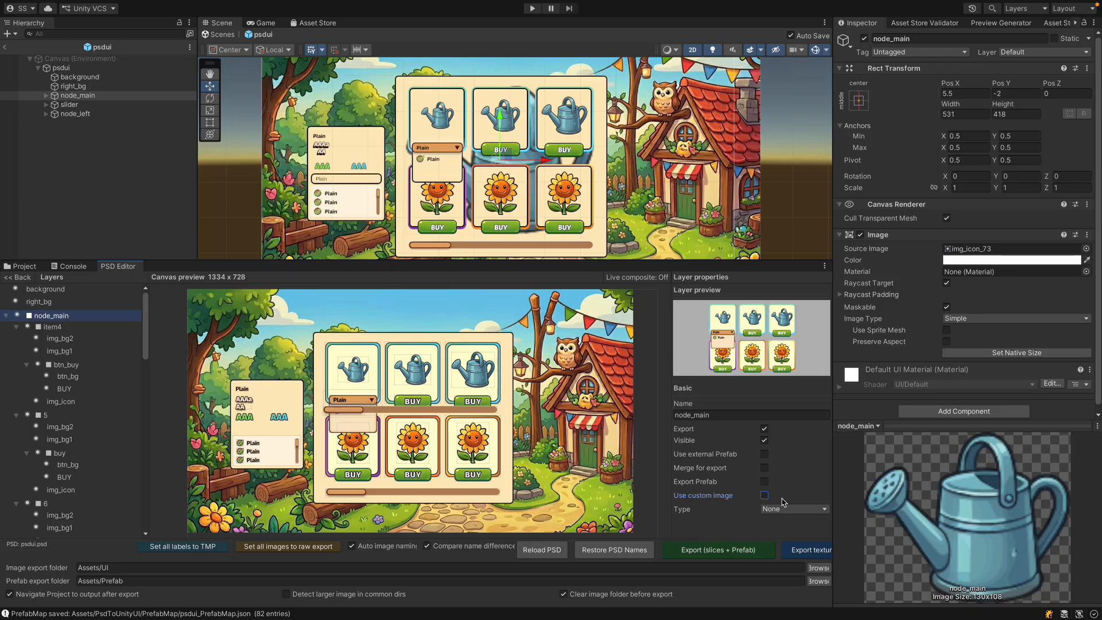
- Try the Button, ScrollBar and ScrollRect component types on node_main, viewing their parameters, and return Type to None
{"action": "left_click", "coordinate": [784, 509]}
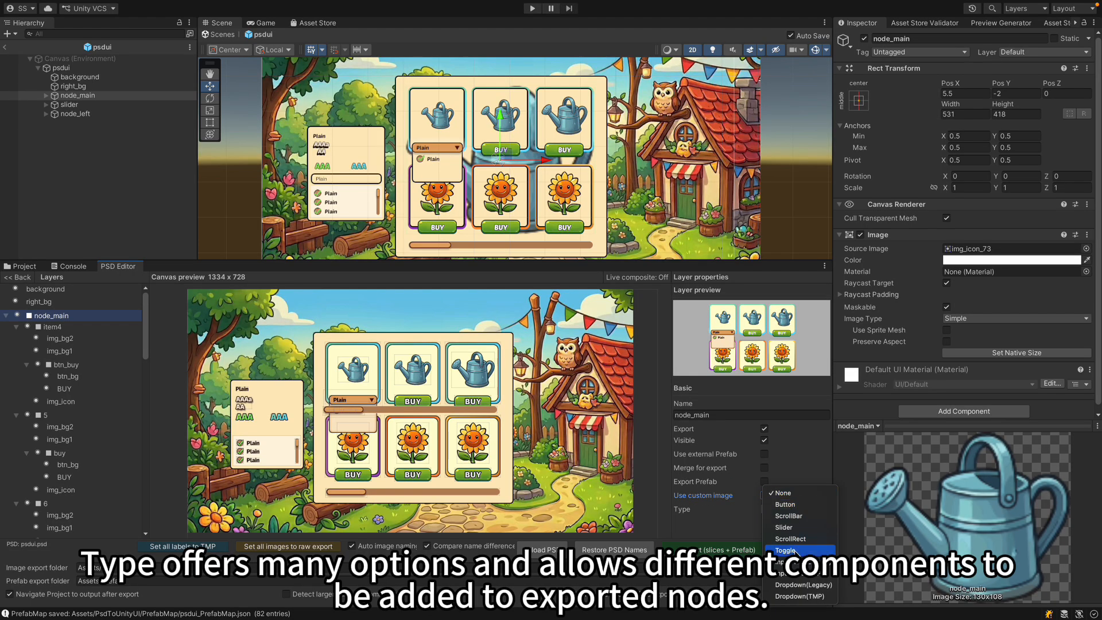
{"action": "left_click", "coordinate": [784, 504]}
{"action": "left_click", "coordinate": [782, 511]}
{"action": "left_click", "coordinate": [787, 516]}
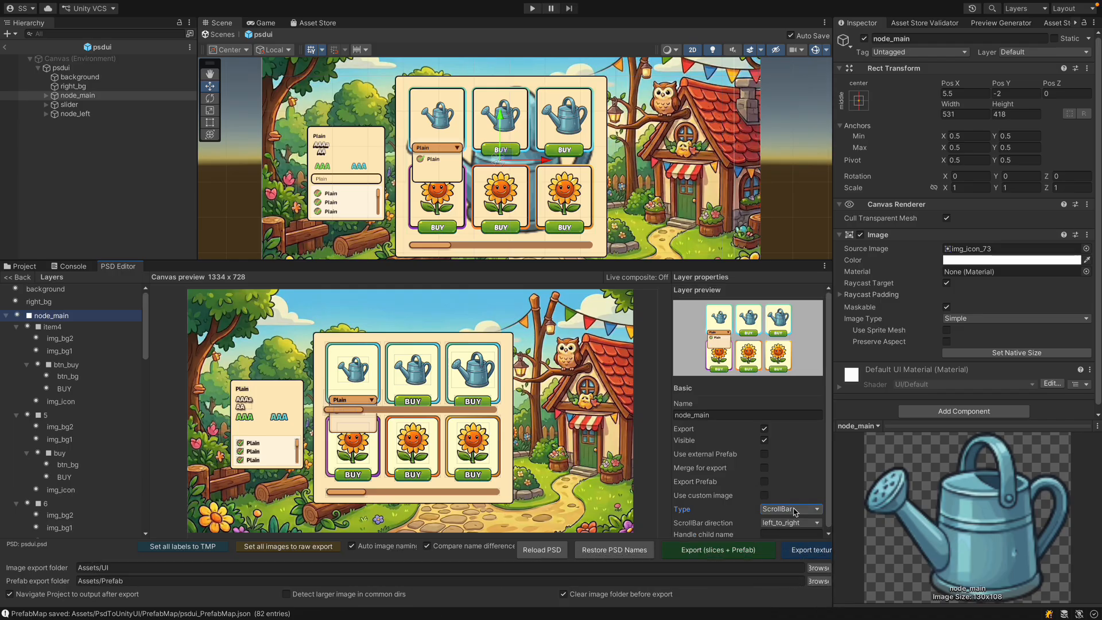
{"action": "left_click", "coordinate": [795, 507]}
{"action": "left_click", "coordinate": [790, 538]}
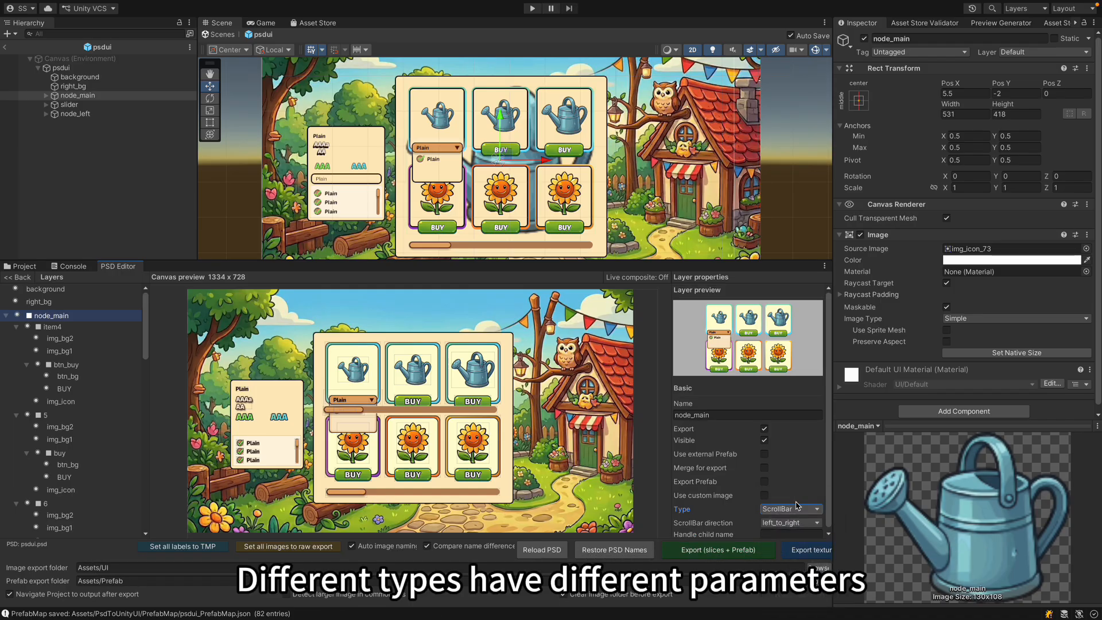
{"action": "scroll", "coordinate": [797, 506], "scroll_direction": "down", "scroll_amount": 2}
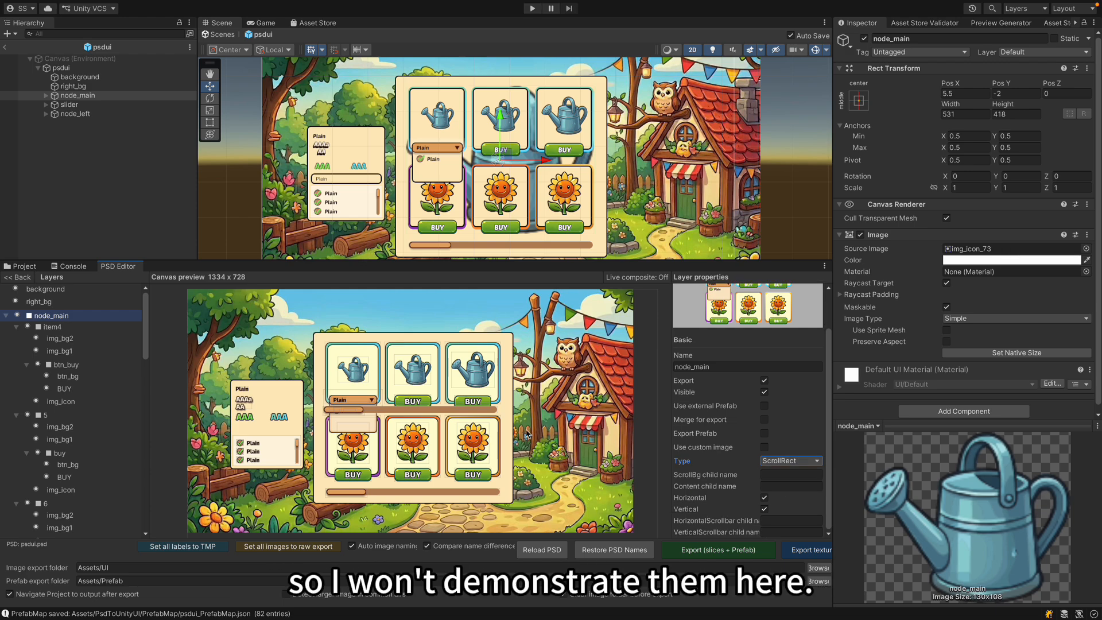
{"action": "left_click", "coordinate": [786, 466]}
{"action": "left_click", "coordinate": [787, 431]}
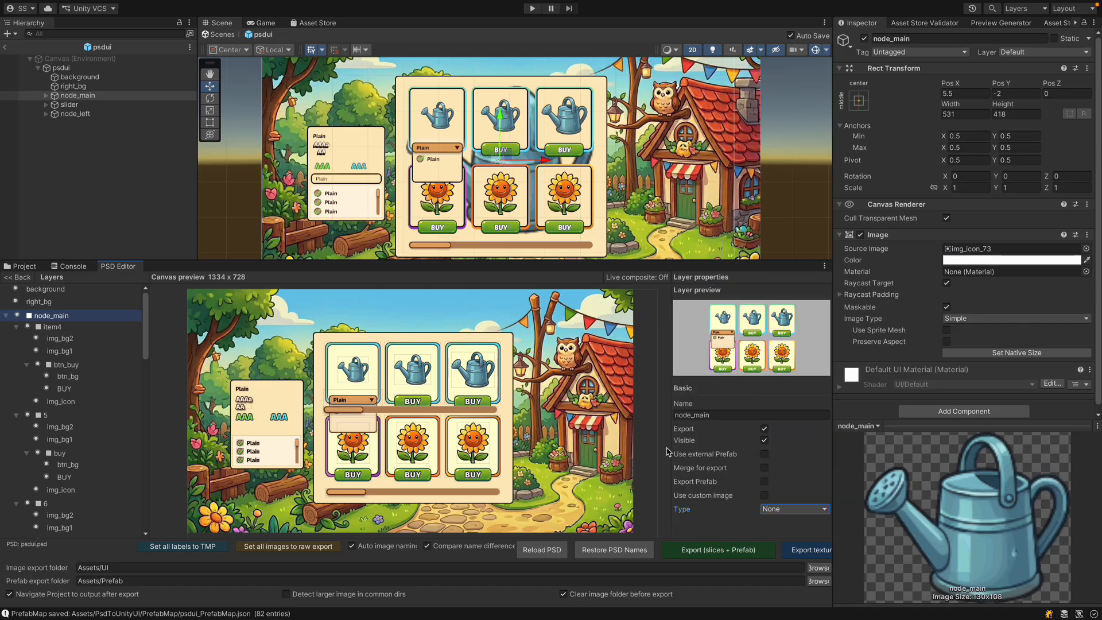
- Examine the right_bg and background layers' export properties, including the nine-slice and dedup options
{"action": "left_click", "coordinate": [50, 301]}
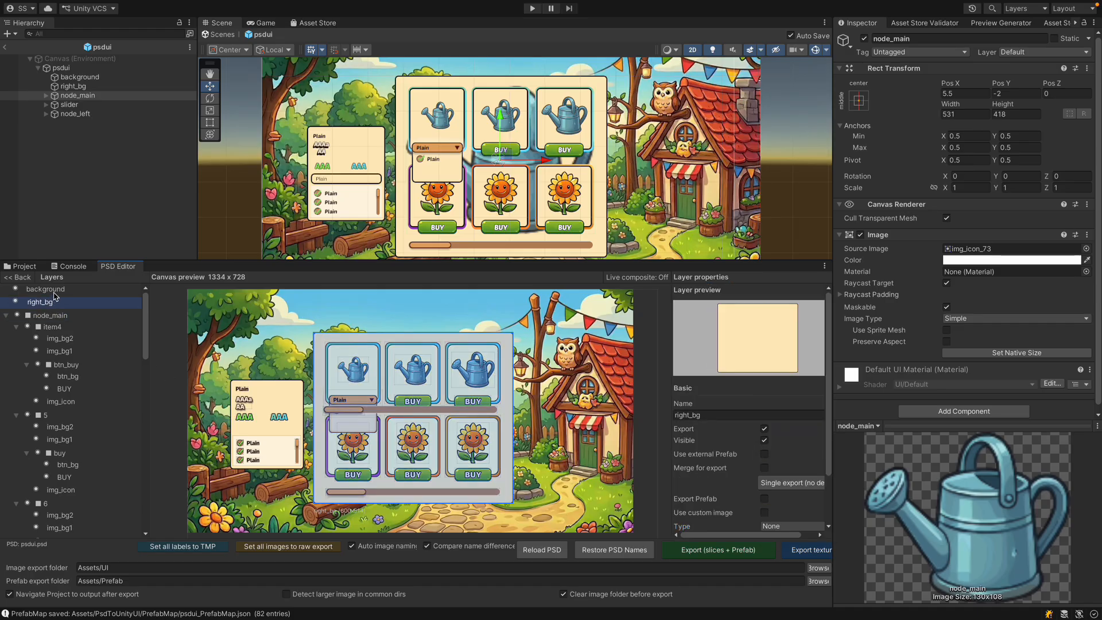
{"action": "left_click", "coordinate": [46, 288]}
{"action": "scroll", "coordinate": [798, 464], "scroll_direction": "down", "scroll_amount": 2}
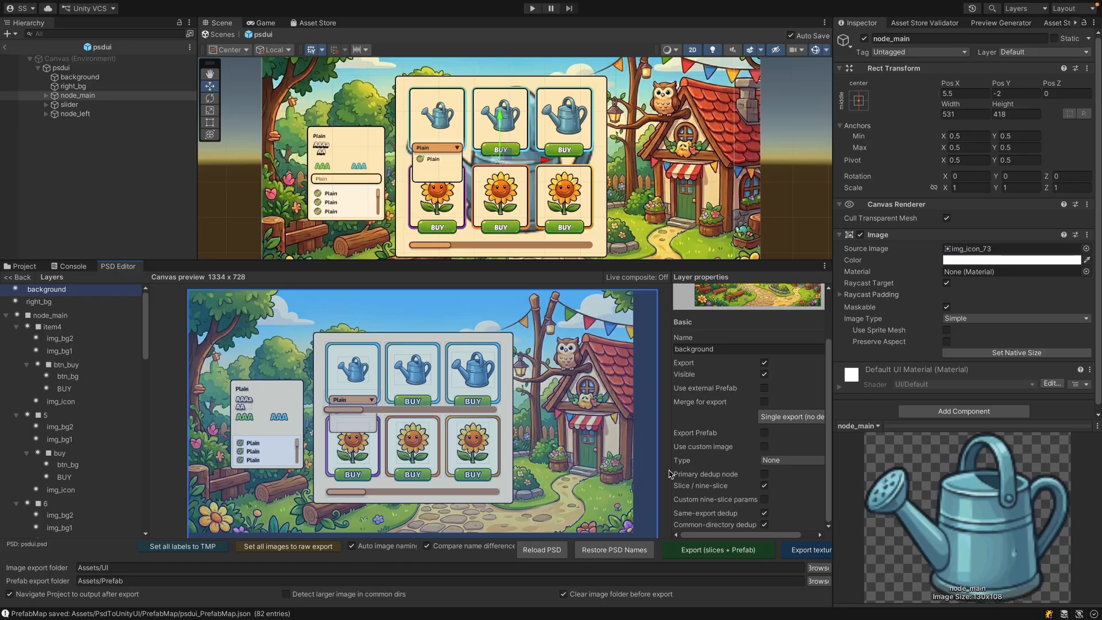
- Select item3's img_icon in the layers and the scene, locate its source image in the project, and inspect the texture's resolution
{"action": "left_click", "coordinate": [462, 367]}
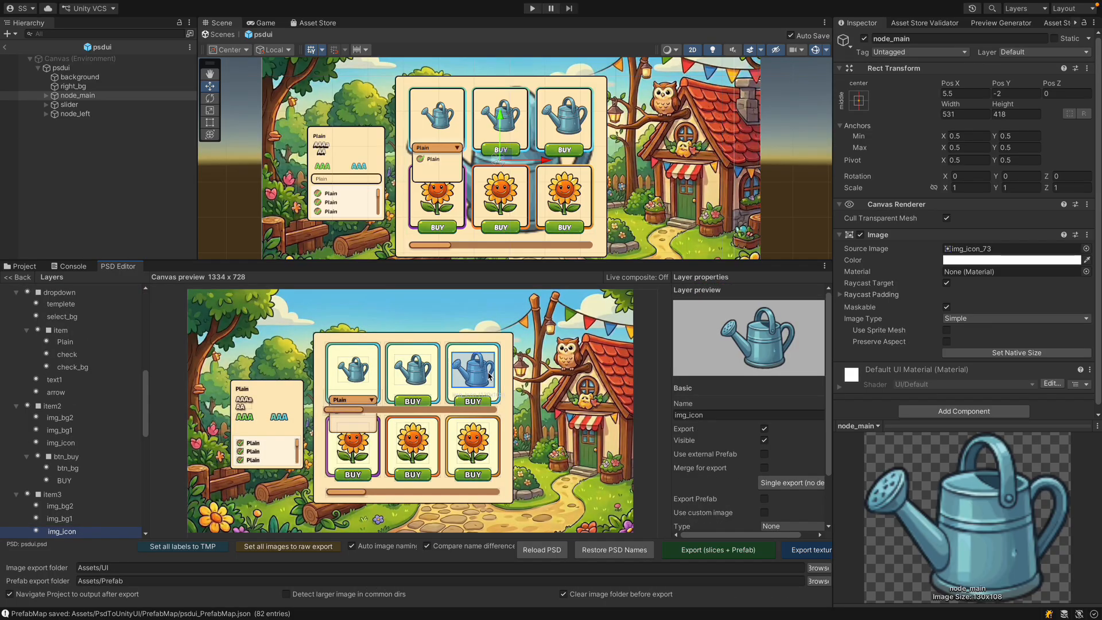
{"action": "left_click", "coordinate": [574, 122]}
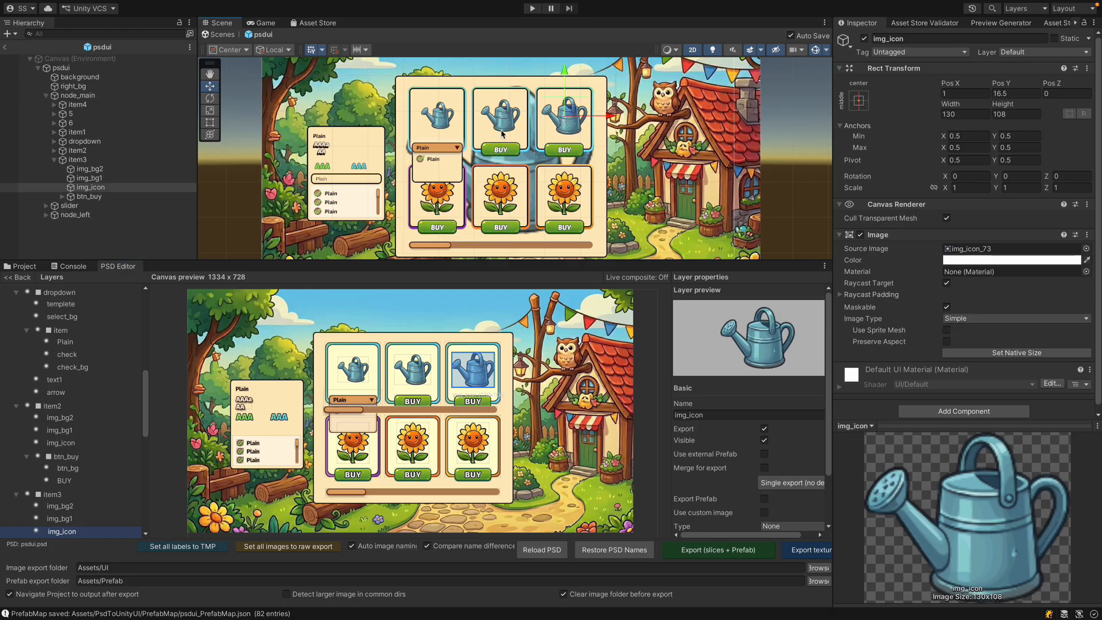
{"action": "left_click", "coordinate": [976, 249]}
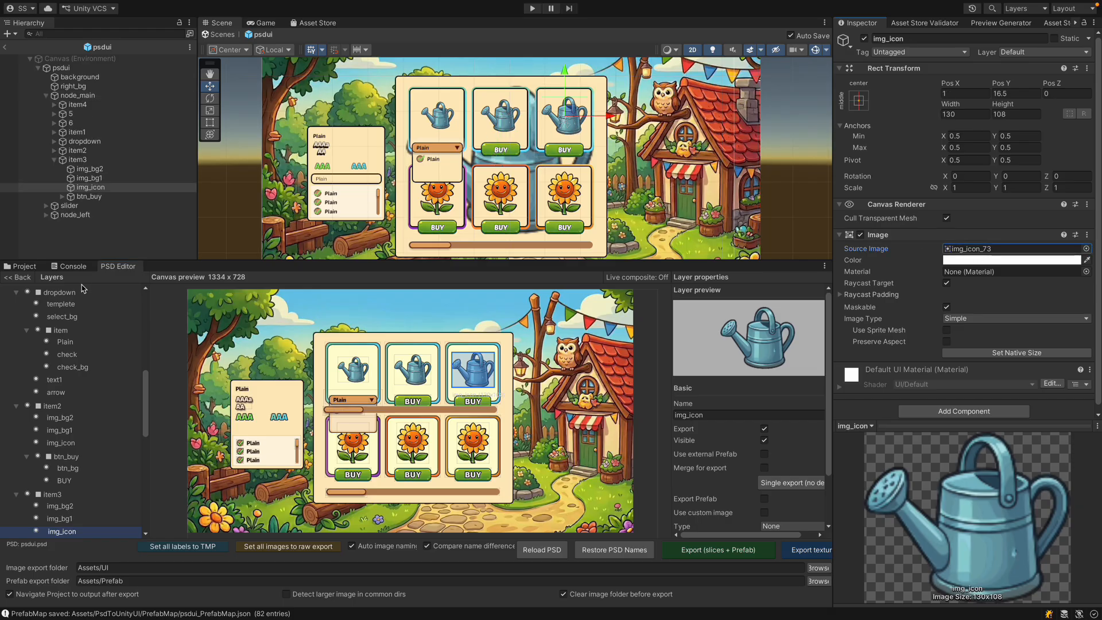
{"action": "left_click", "coordinate": [24, 267]}
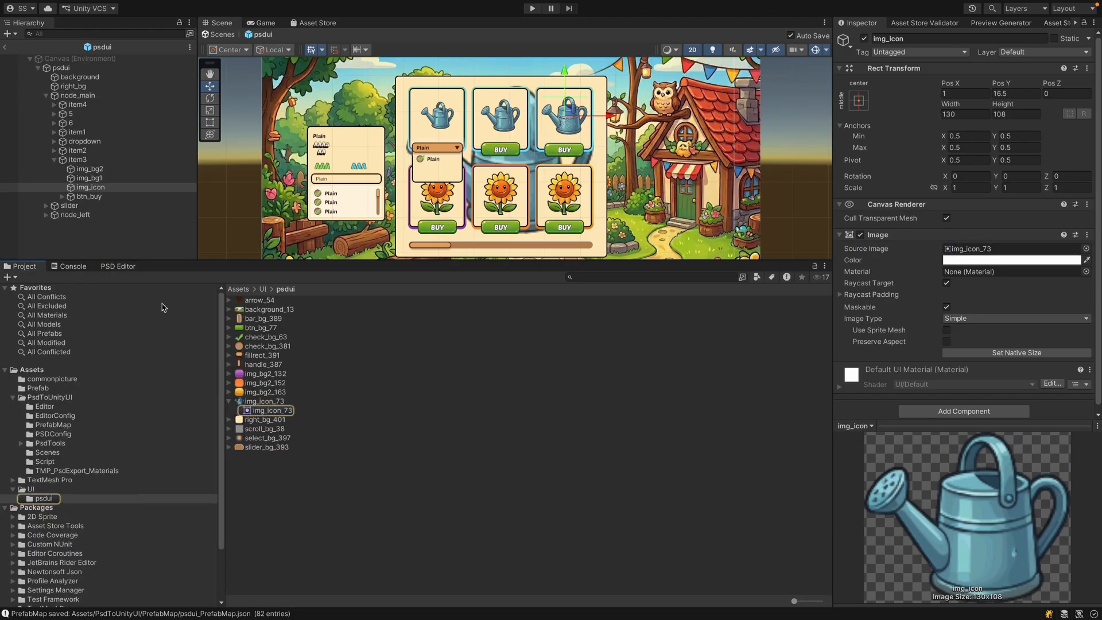
{"action": "left_click", "coordinate": [272, 401]}
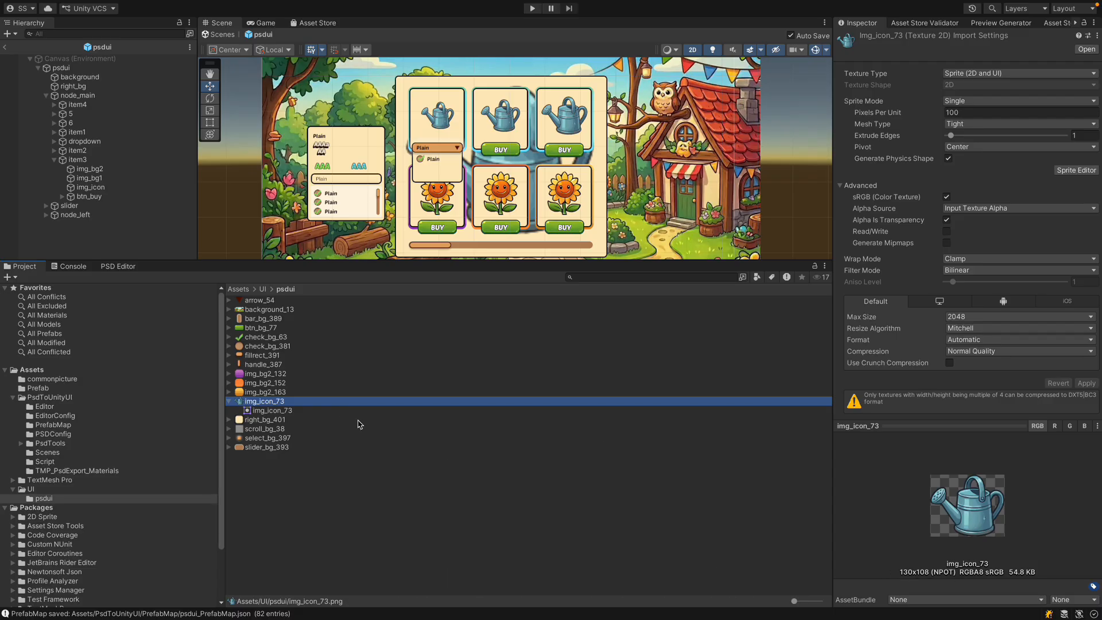
- Enable Primary dedup node on item2's img_icon layer and export psdui with a fresh overwrite
{"action": "left_click", "coordinate": [118, 266]}
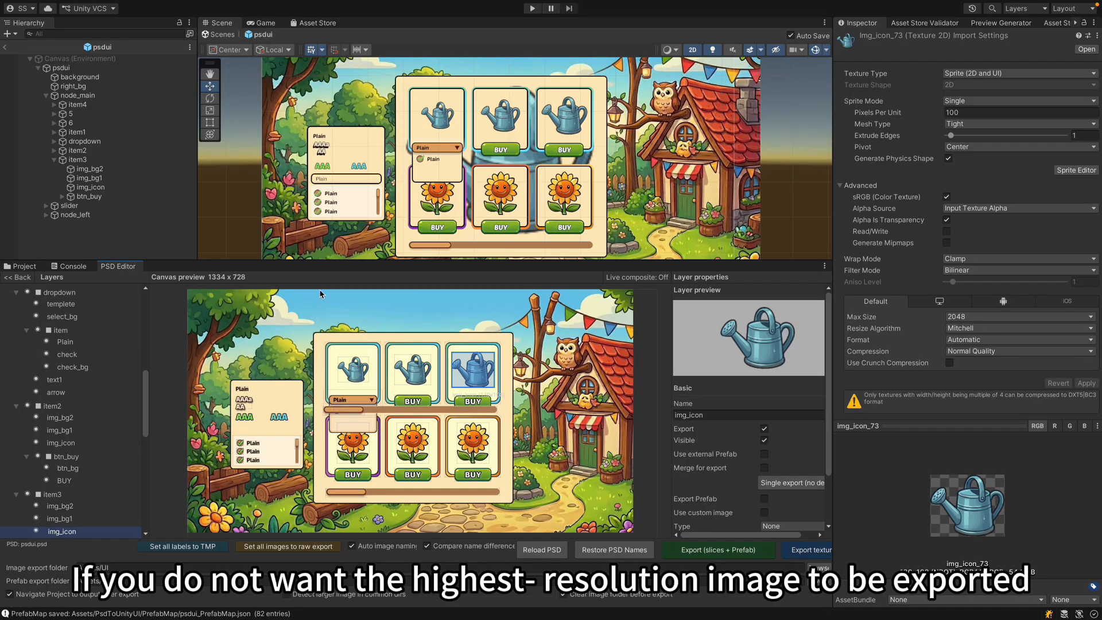
{"action": "left_click", "coordinate": [416, 376]}
{"action": "left_click", "coordinate": [417, 376]}
{"action": "left_click", "coordinate": [416, 376]}
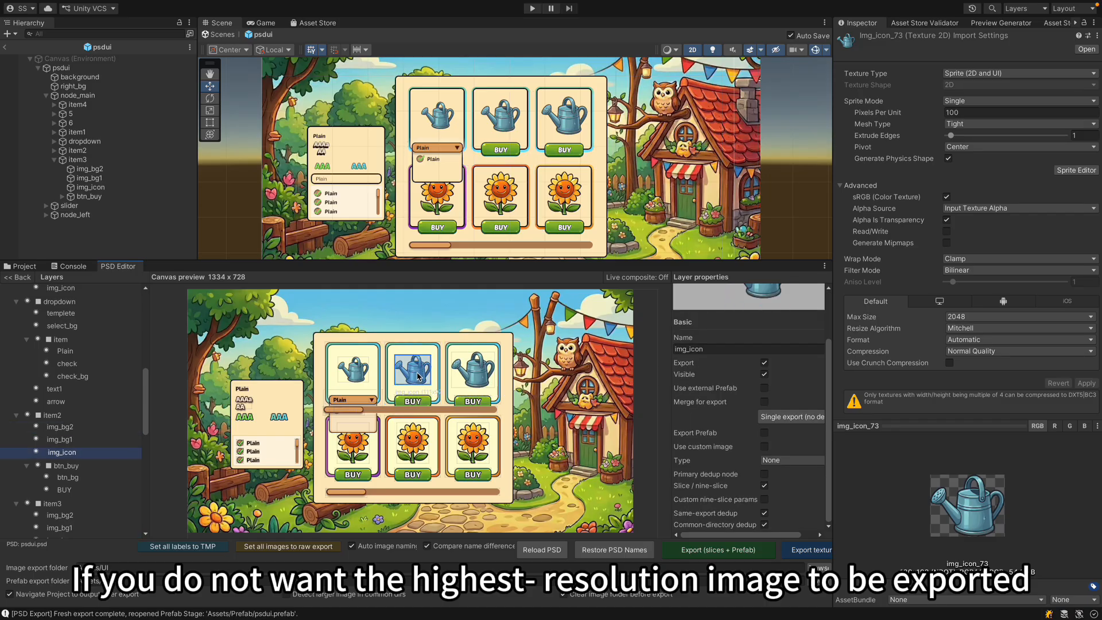
{"action": "left_click", "coordinate": [764, 474]}
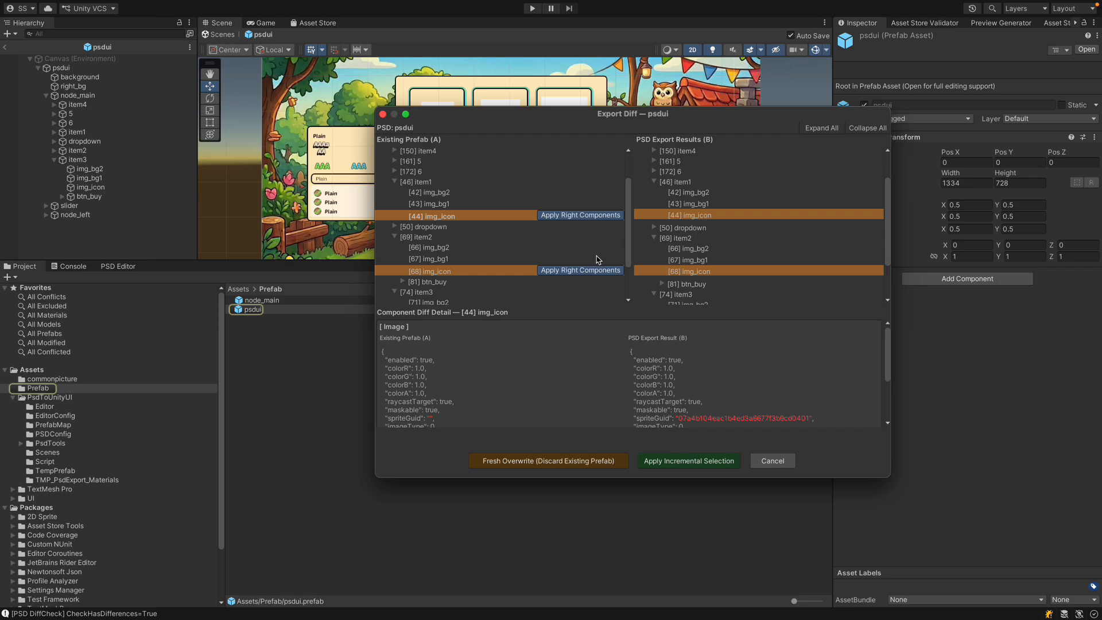
{"action": "scroll", "coordinate": [572, 265], "scroll_direction": "down", "scroll_amount": 2}
{"action": "left_click", "coordinate": [565, 461]}
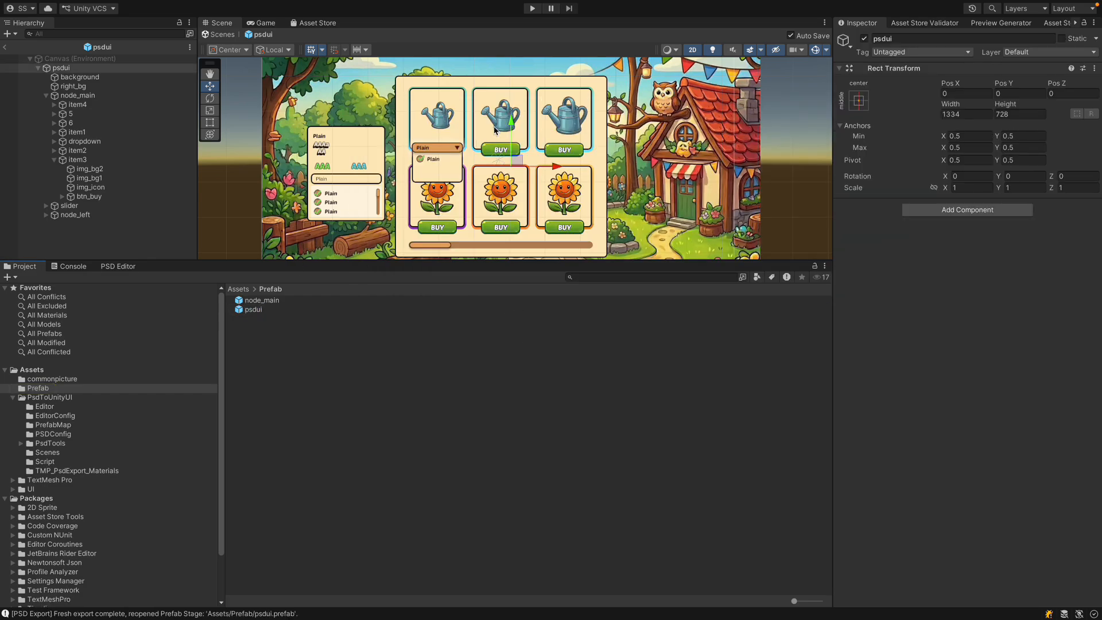
- Locate the source texture of item3's img_icon in the project and check its resolution
{"action": "left_click", "coordinate": [500, 117]}
{"action": "left_click", "coordinate": [564, 121]}
{"action": "left_click", "coordinate": [969, 248]}
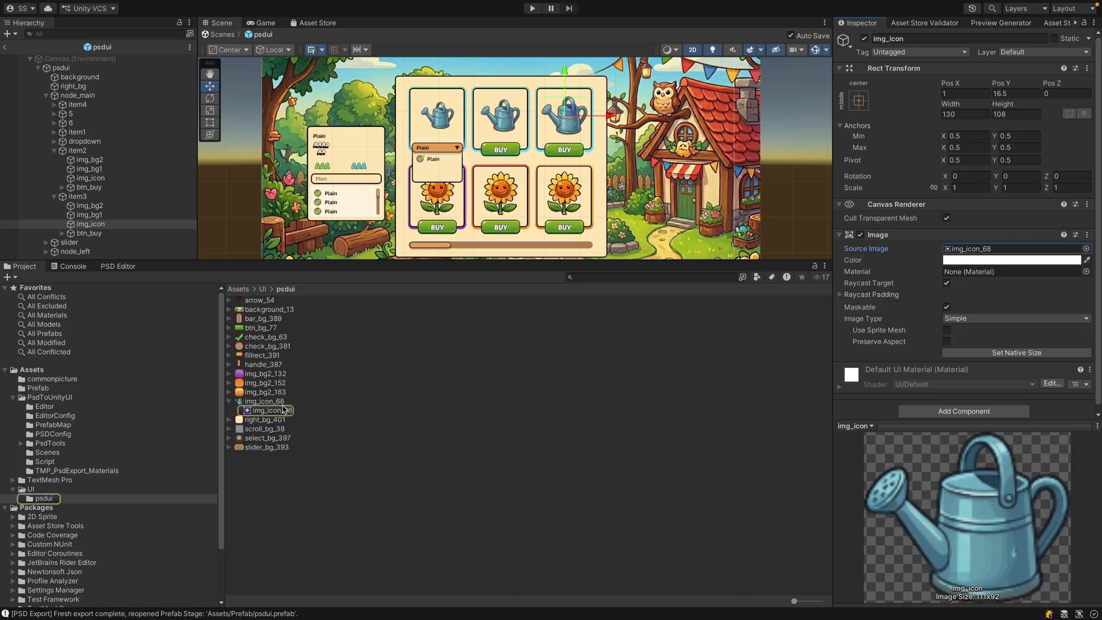
{"action": "left_click", "coordinate": [284, 401]}
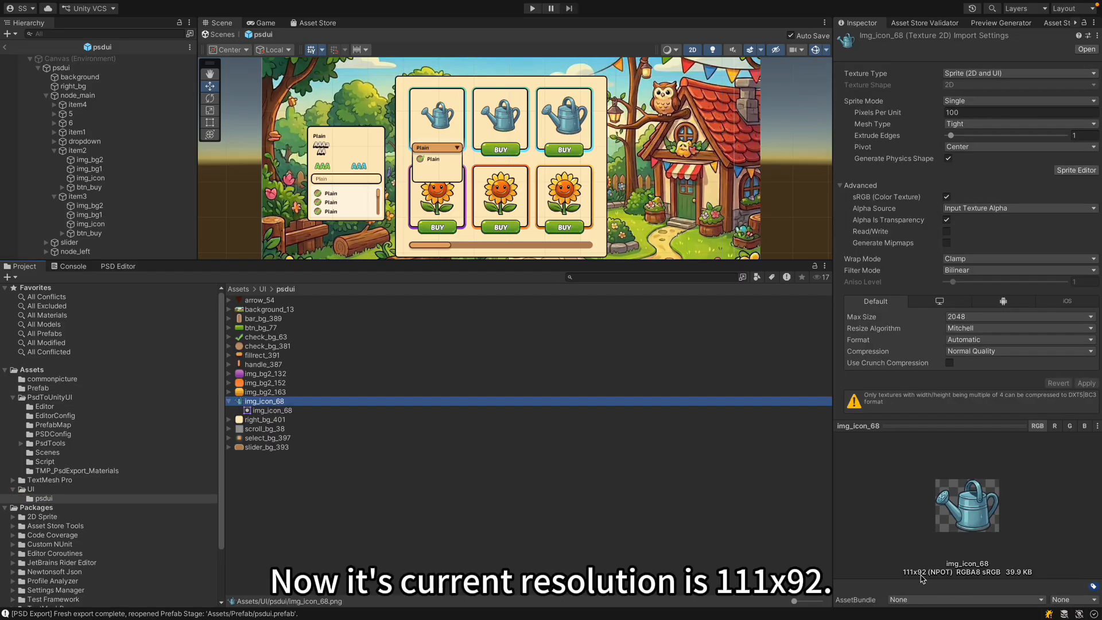
- Turn off Primary dedup node on item2's img_icon and Same-export dedup on item1's img_icon
{"action": "left_click", "coordinate": [108, 268]}
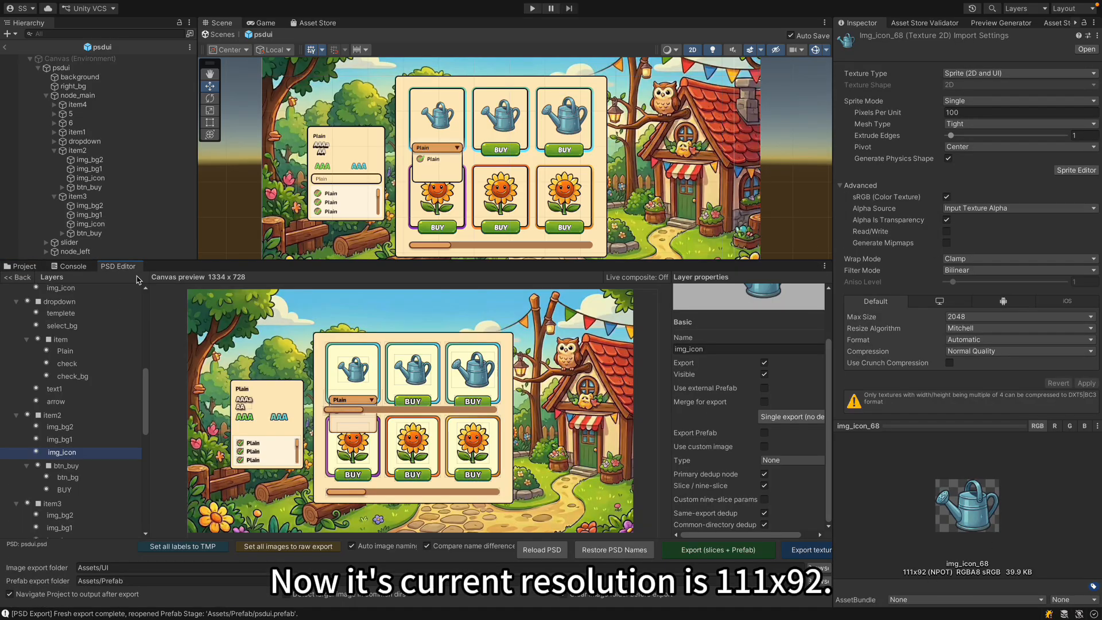
{"action": "left_click", "coordinate": [764, 474]}
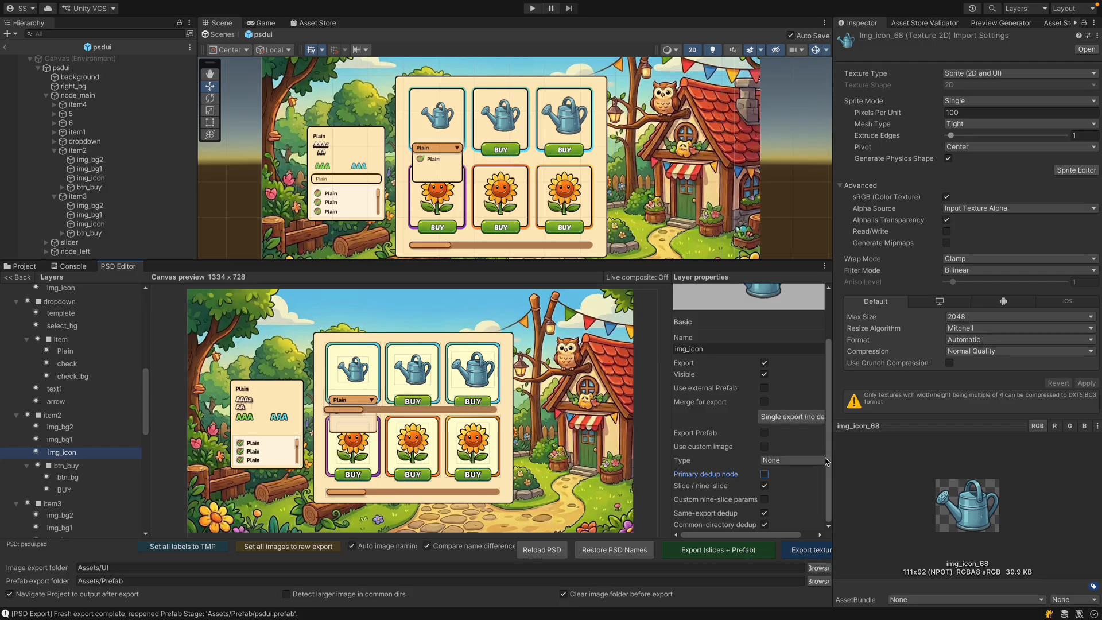
{"action": "left_click", "coordinate": [349, 377]}
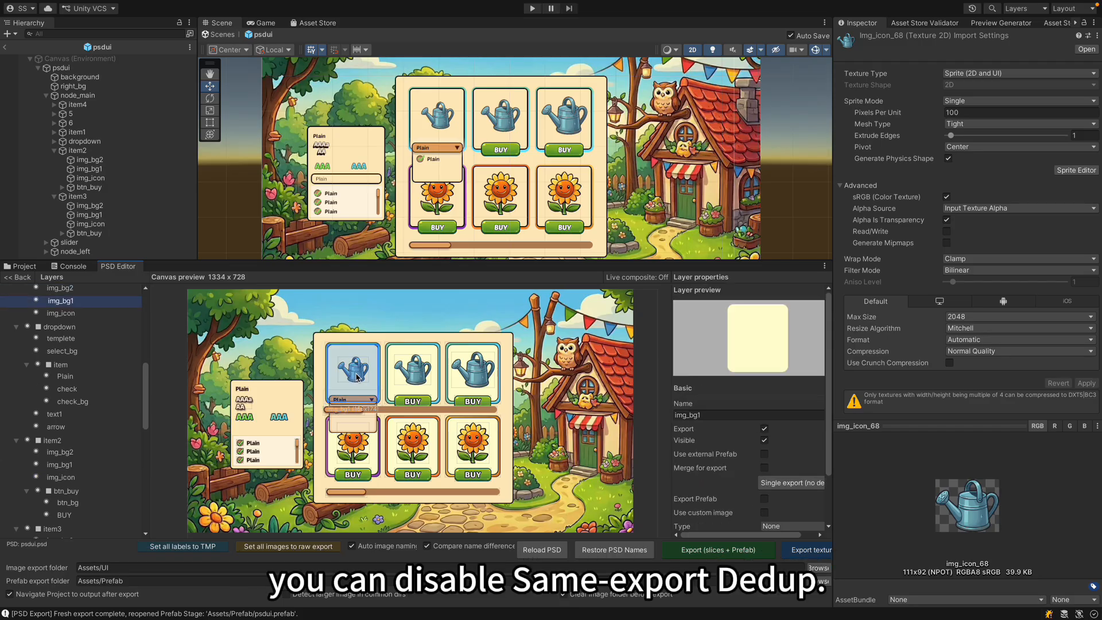
{"action": "scroll", "coordinate": [772, 464], "scroll_direction": "down", "scroll_amount": 3}
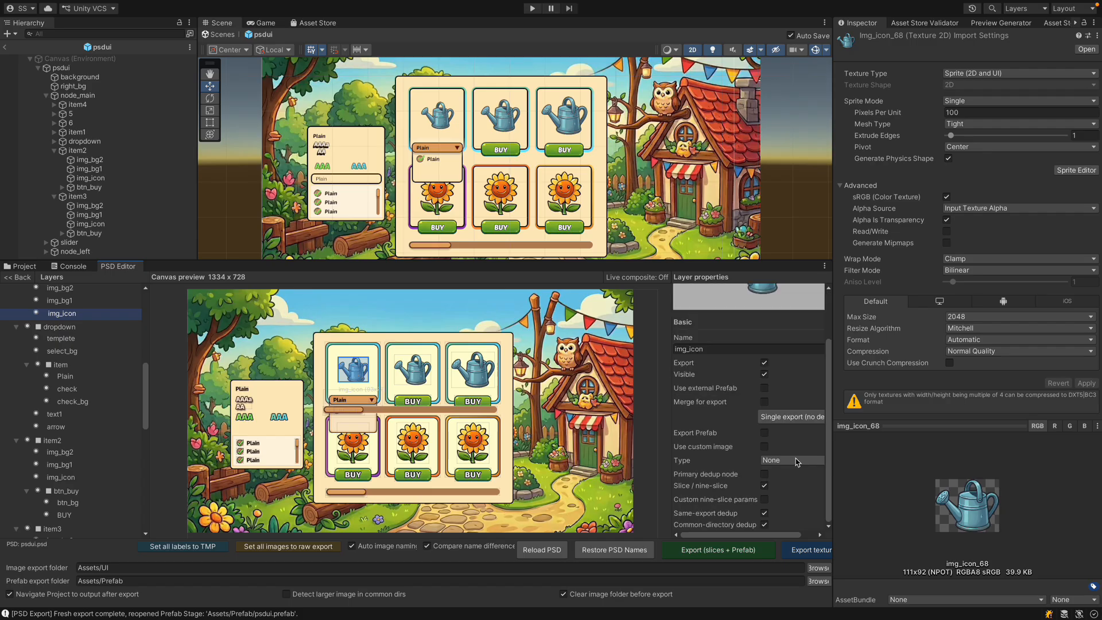
{"action": "left_click", "coordinate": [764, 512]}
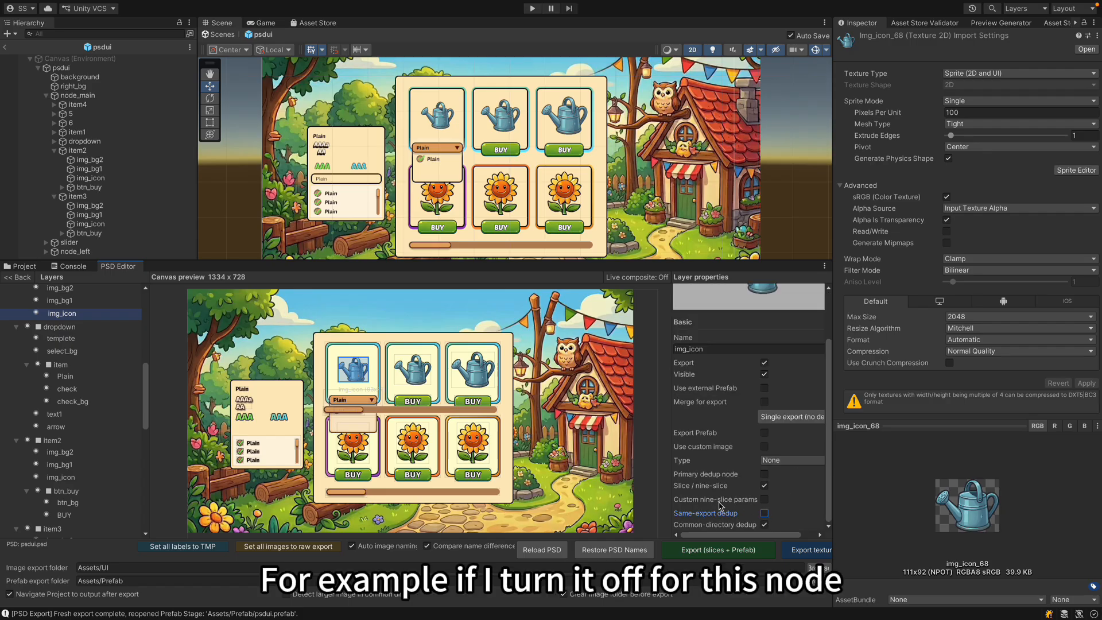
- Export slices and prefab for psdui, discarding the existing prefab with a fresh overwrite
{"action": "left_click", "coordinate": [731, 554]}
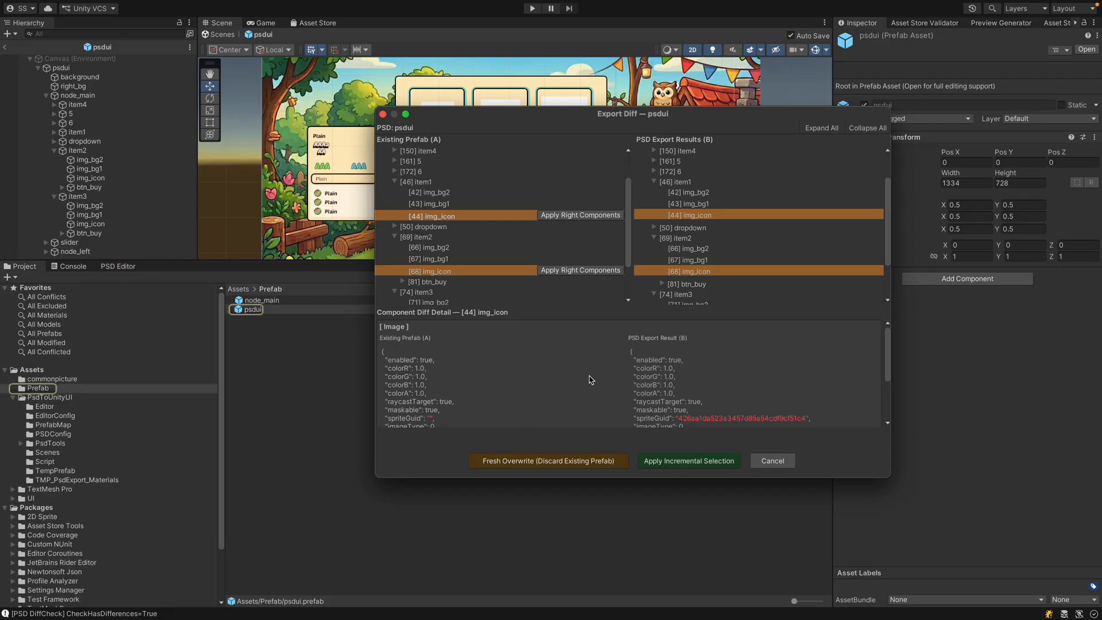
{"action": "left_click", "coordinate": [569, 460]}
{"action": "left_click", "coordinate": [586, 233]}
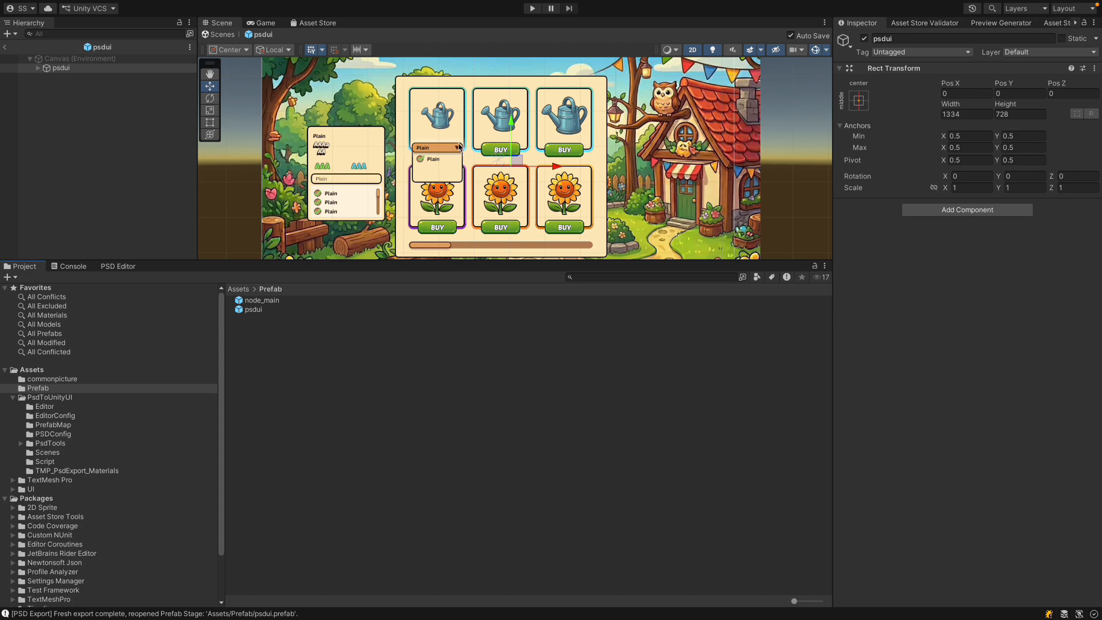
- Locate the source texture of item1's img_icon in the project and compare its resolution with img_icon_73
{"action": "left_click", "coordinate": [443, 123]}
{"action": "left_click", "coordinate": [948, 250]}
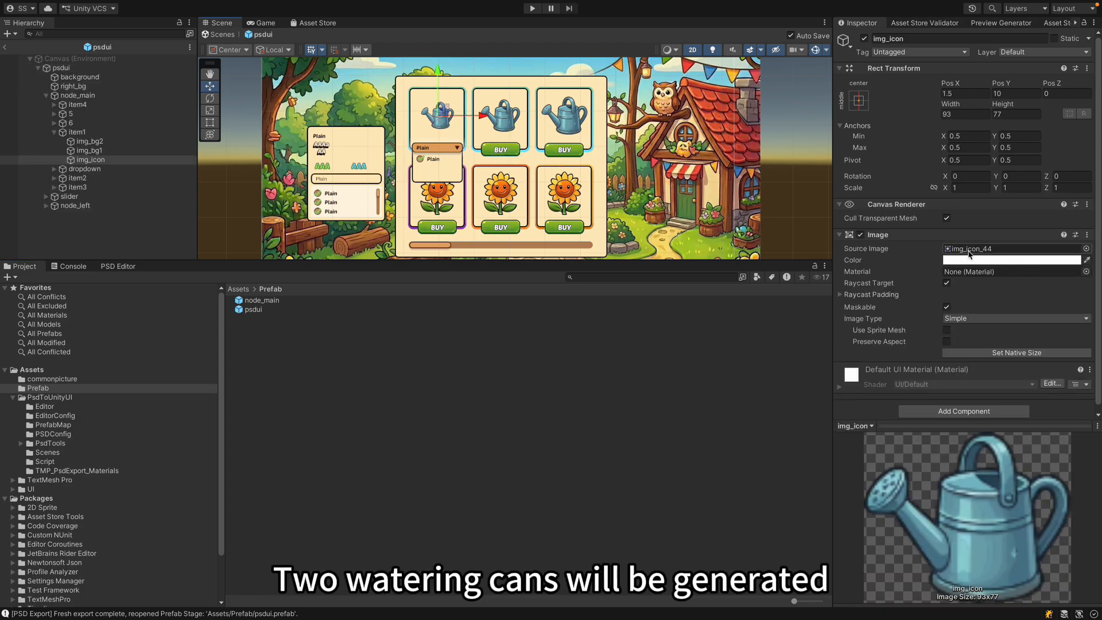
{"action": "left_click", "coordinate": [269, 402]}
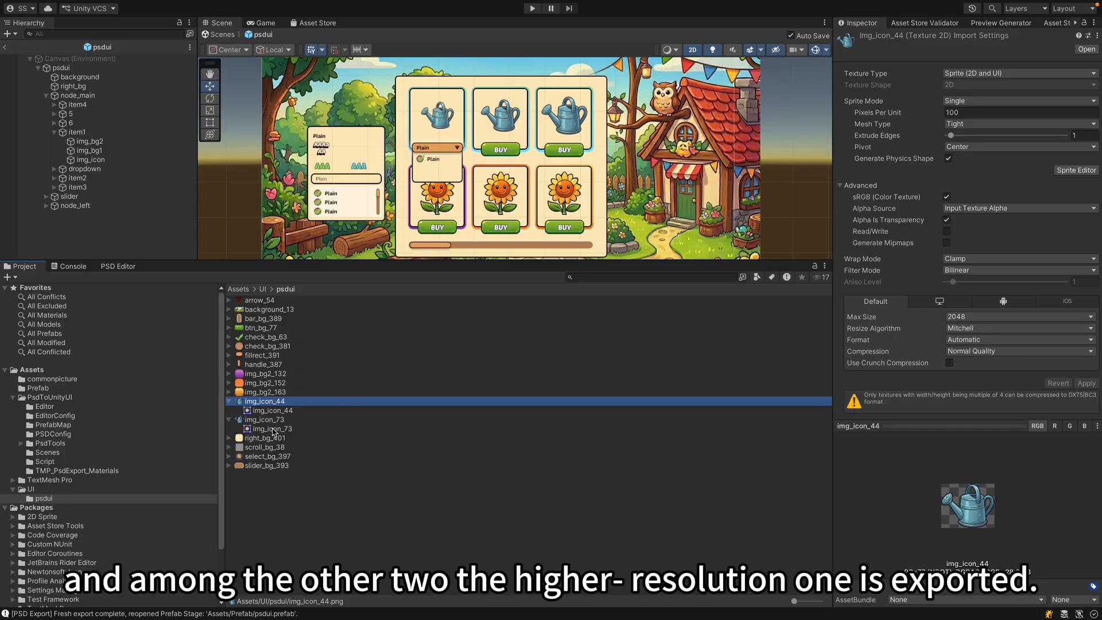
{"action": "left_click", "coordinate": [270, 420]}
- Turn off Common-directory dedup on the img_icon sunflower layer of group 5 in the PSD Editor
{"action": "left_click", "coordinate": [130, 267]}
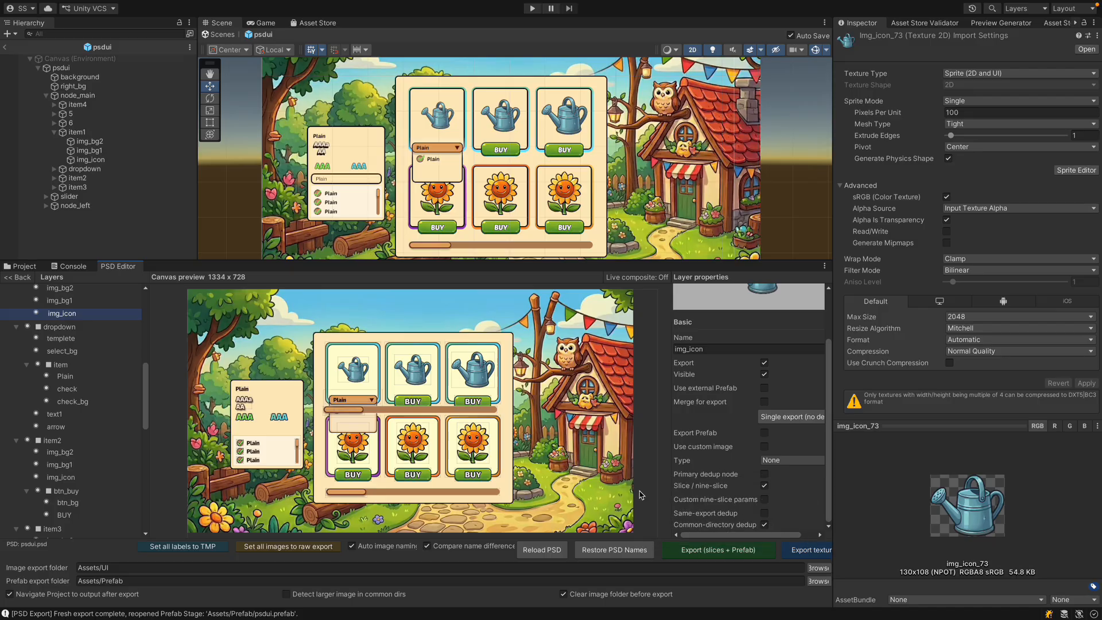
{"action": "left_click", "coordinate": [435, 444]}
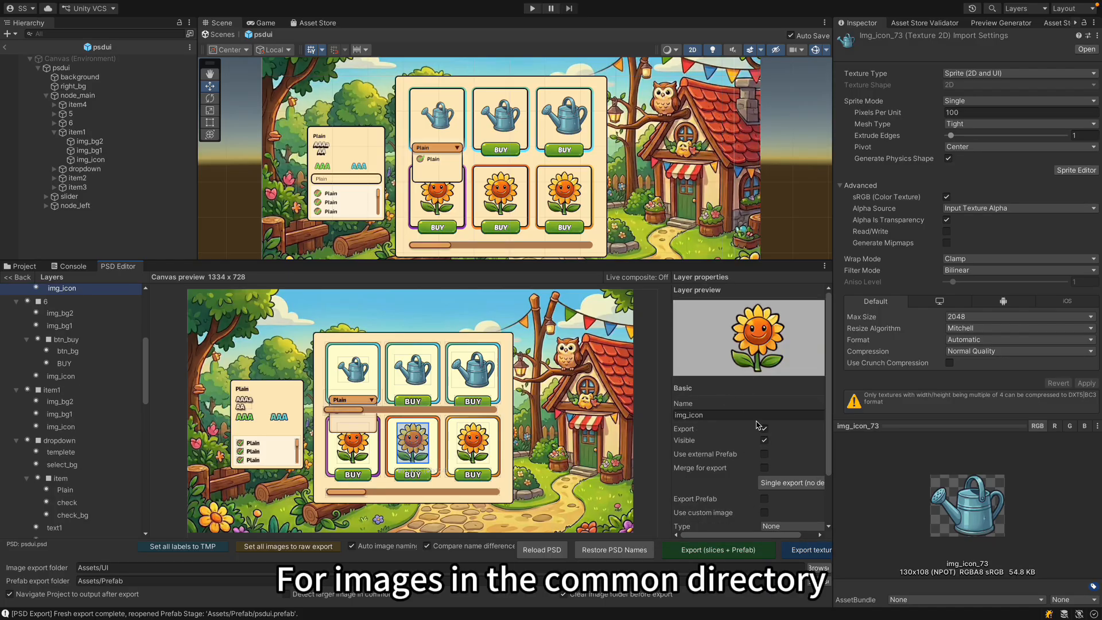
{"action": "scroll", "coordinate": [751, 411], "scroll_direction": "down", "scroll_amount": 2}
{"action": "scroll", "coordinate": [757, 459], "scroll_direction": "up", "scroll_amount": 2}
{"action": "scroll", "coordinate": [772, 507], "scroll_direction": "down", "scroll_amount": 2}
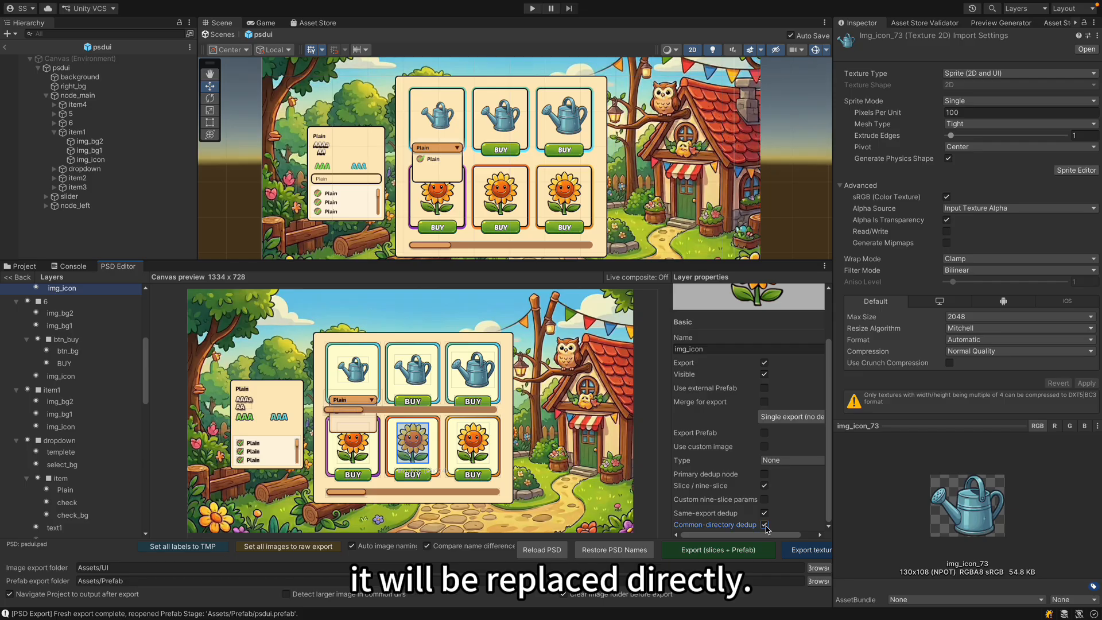
{"action": "left_click", "coordinate": [764, 524]}
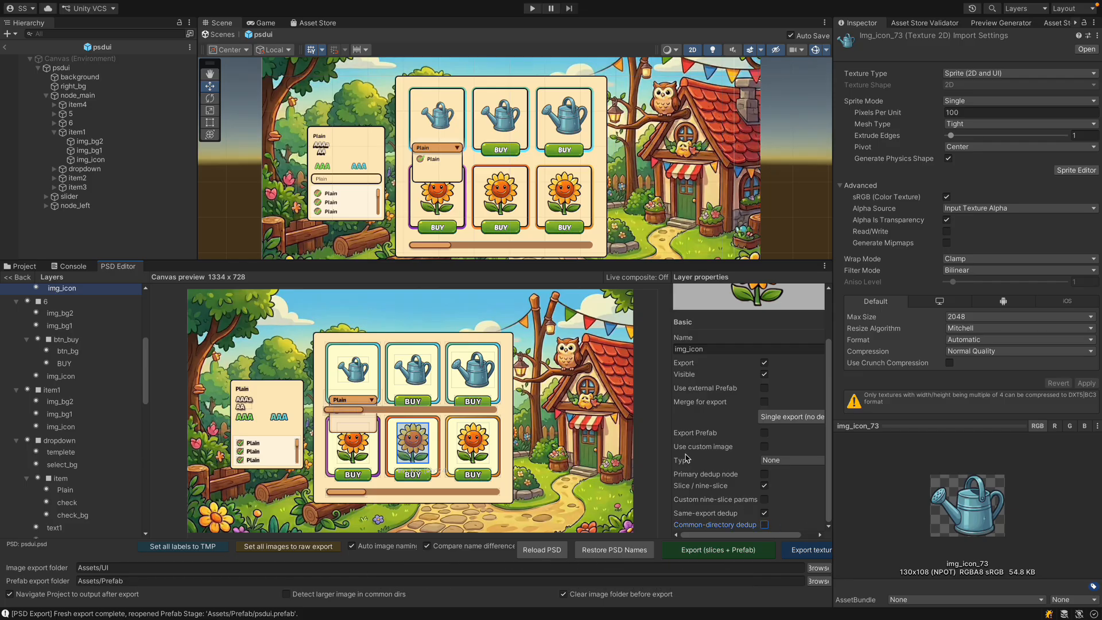
- Locate the source image of group 5's img_icon in commonpicture and examine the Assets/UI/psdui folder
{"action": "left_click", "coordinate": [20, 267]}
{"action": "left_click", "coordinate": [493, 196]}
{"action": "left_click", "coordinate": [953, 249]}
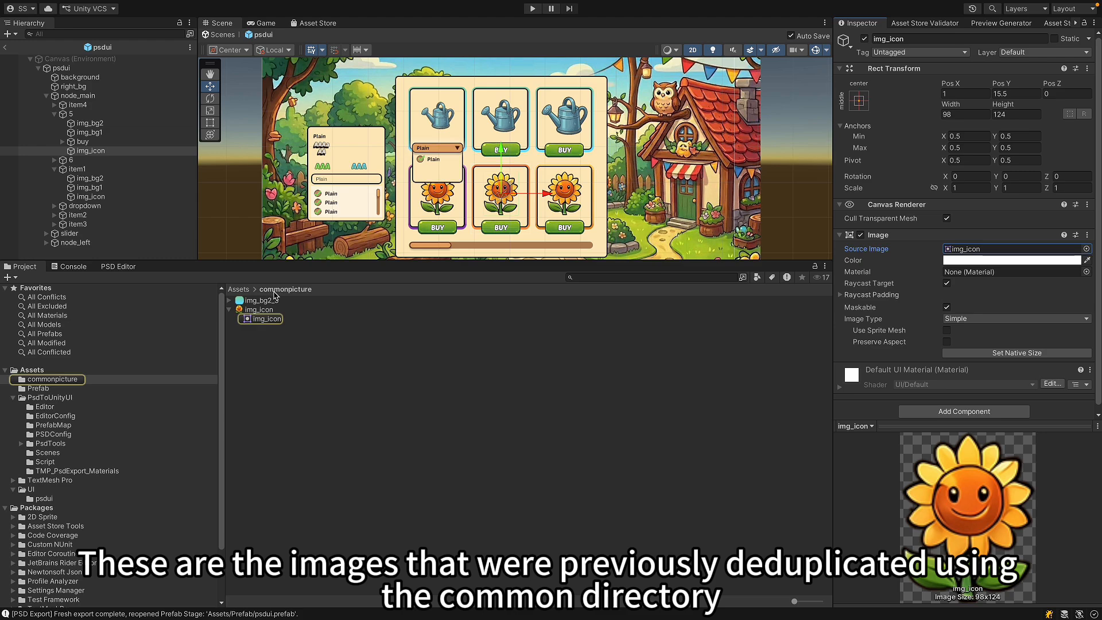
{"action": "left_click", "coordinate": [240, 289]}
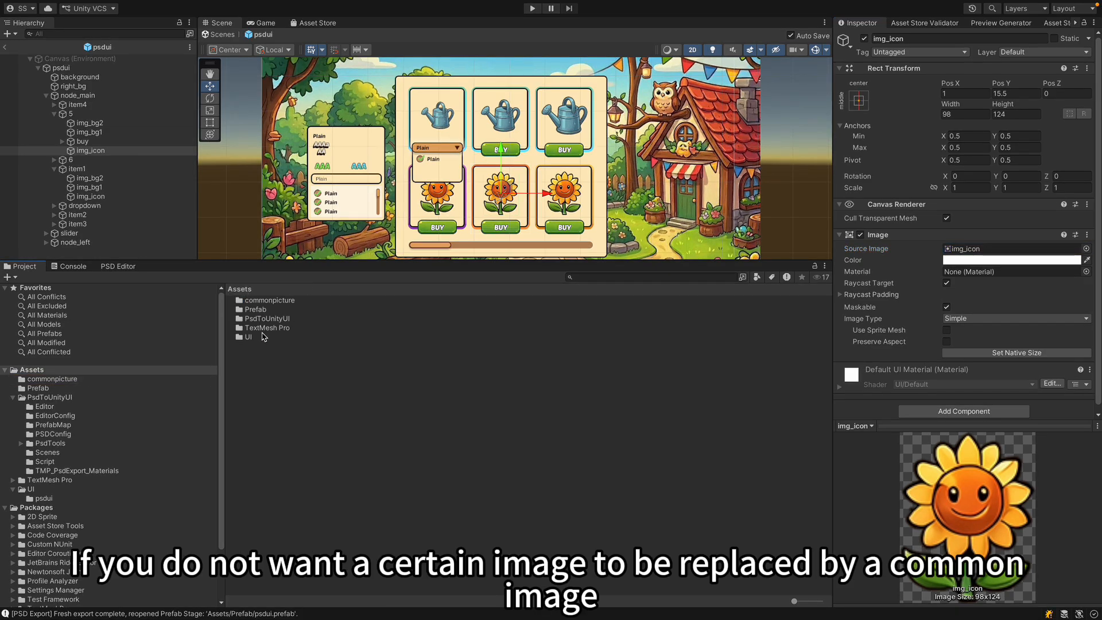
{"action": "double_click", "coordinate": [252, 338]}
{"action": "double_click", "coordinate": [270, 301]}
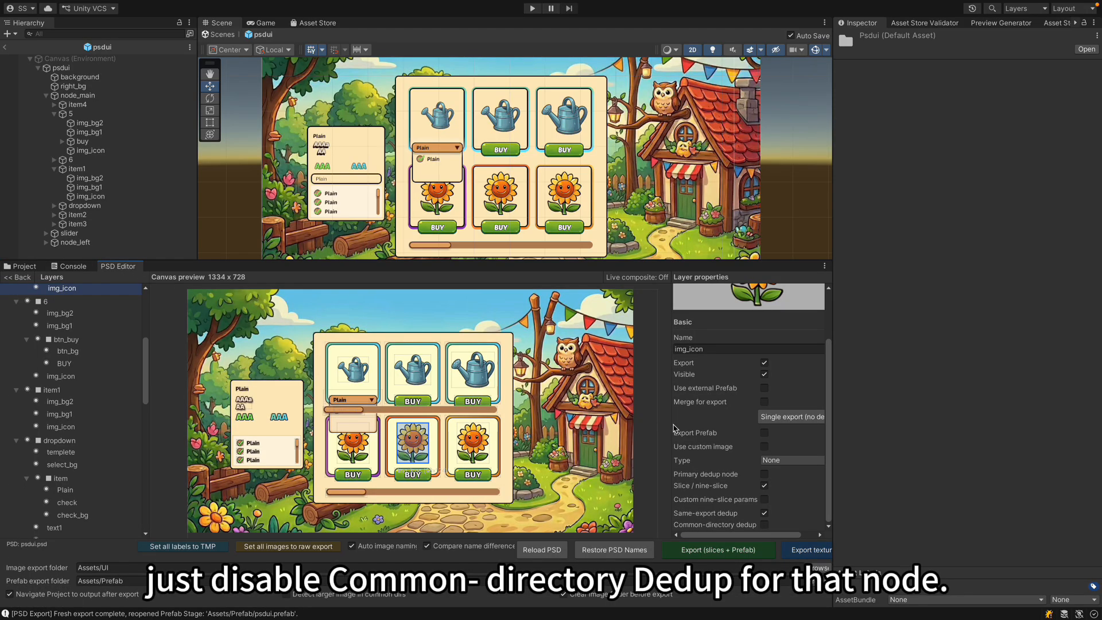
- Export slices and prefab for psdui and update the existing prefab with the newly exported img_icon components
{"action": "left_click", "coordinate": [710, 553]}
{"action": "scroll", "coordinate": [568, 275], "scroll_direction": "down", "scroll_amount": 4}
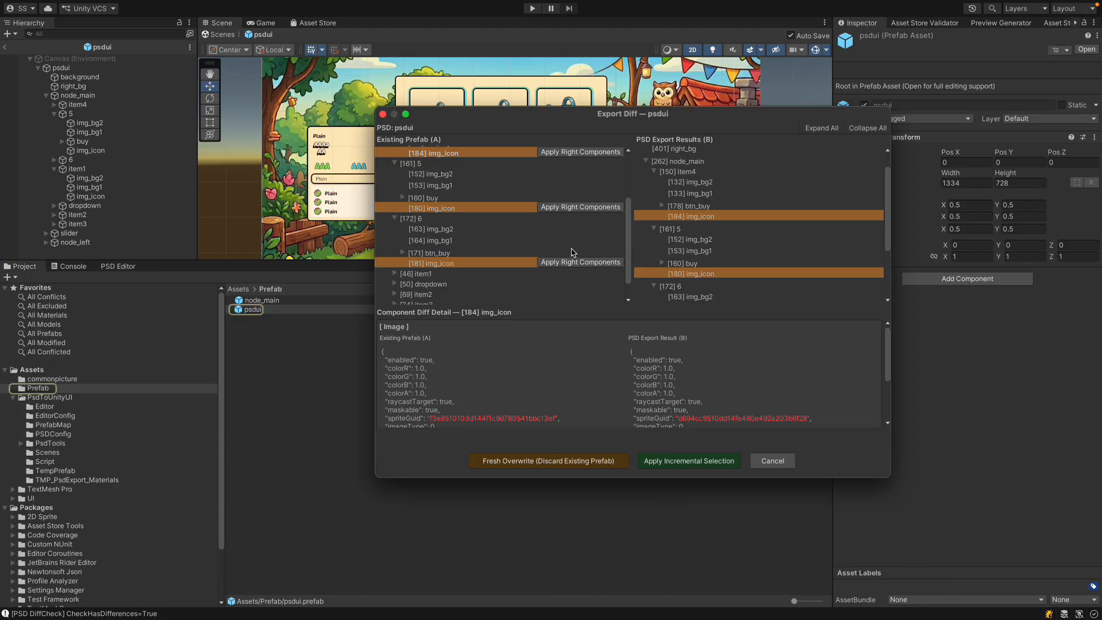
{"action": "scroll", "coordinate": [578, 204], "scroll_direction": "up", "scroll_amount": 4}
{"action": "left_click", "coordinate": [581, 215]}
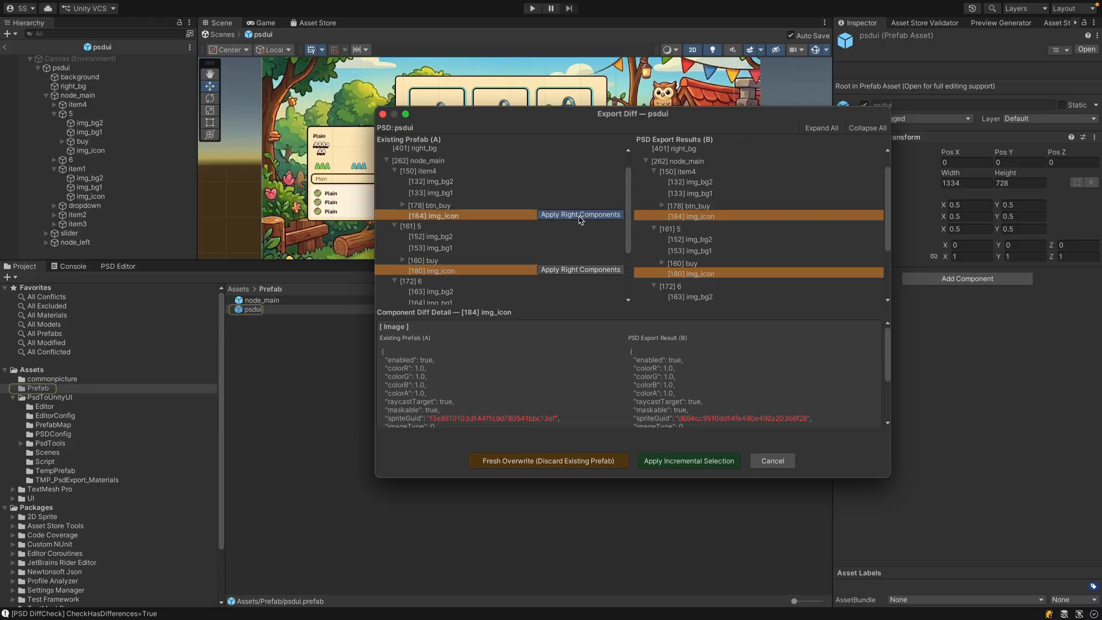
{"action": "scroll", "coordinate": [598, 258], "scroll_direction": "down", "scroll_amount": 3}
{"action": "scroll", "coordinate": [591, 278], "scroll_direction": "up", "scroll_amount": 2}
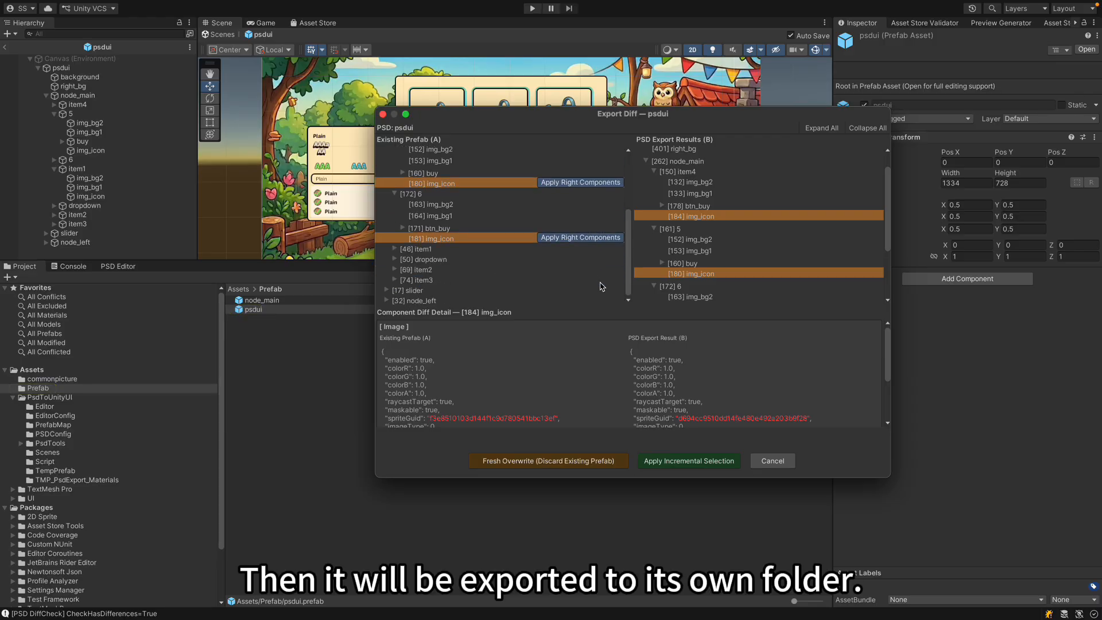
{"action": "left_click", "coordinate": [682, 460]}
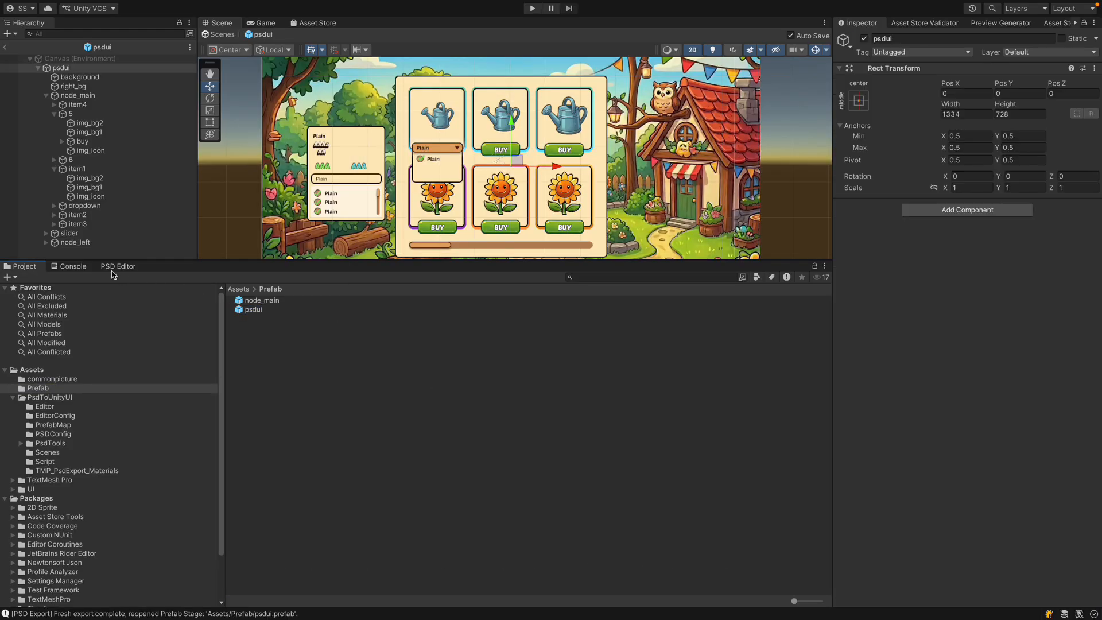
- Check which source texture group 5's img_icon uses in the re-exported prefab and inspect it in the project
{"action": "left_click", "coordinate": [496, 197]}
{"action": "left_click", "coordinate": [986, 249]}
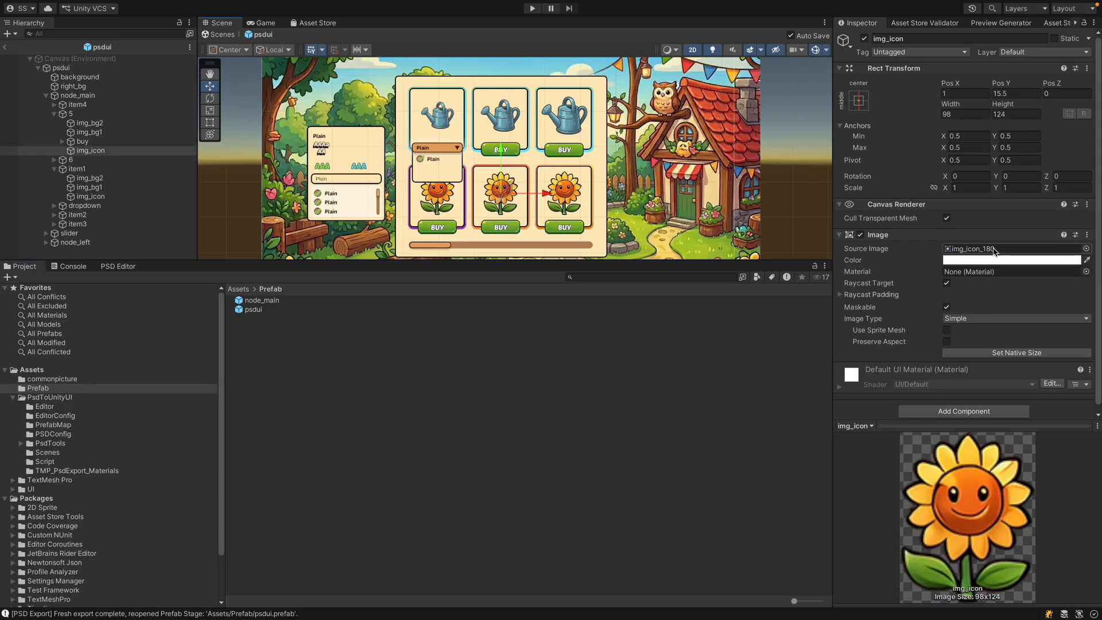
{"action": "left_click", "coordinate": [274, 442]}
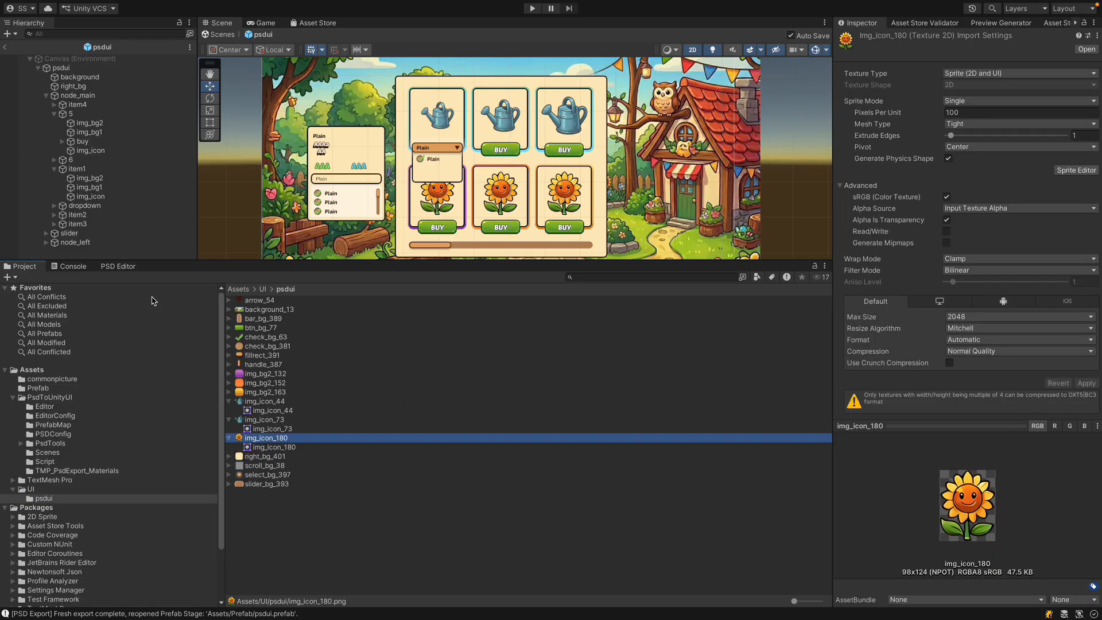
- Set the image deduplication MAE threshold to 0.001 and re-export psdui with a fresh overwrite of the existing prefab
{"action": "left_click", "coordinate": [120, 266]}
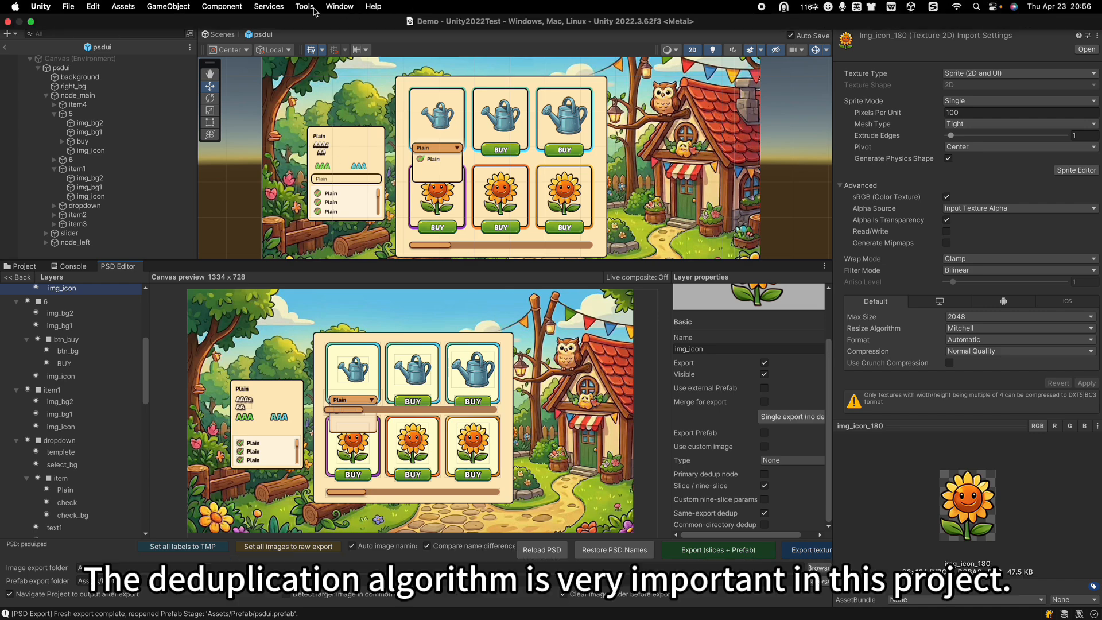
{"action": "left_click", "coordinate": [305, 7]}
{"action": "mouse_move", "coordinate": [321, 25]}
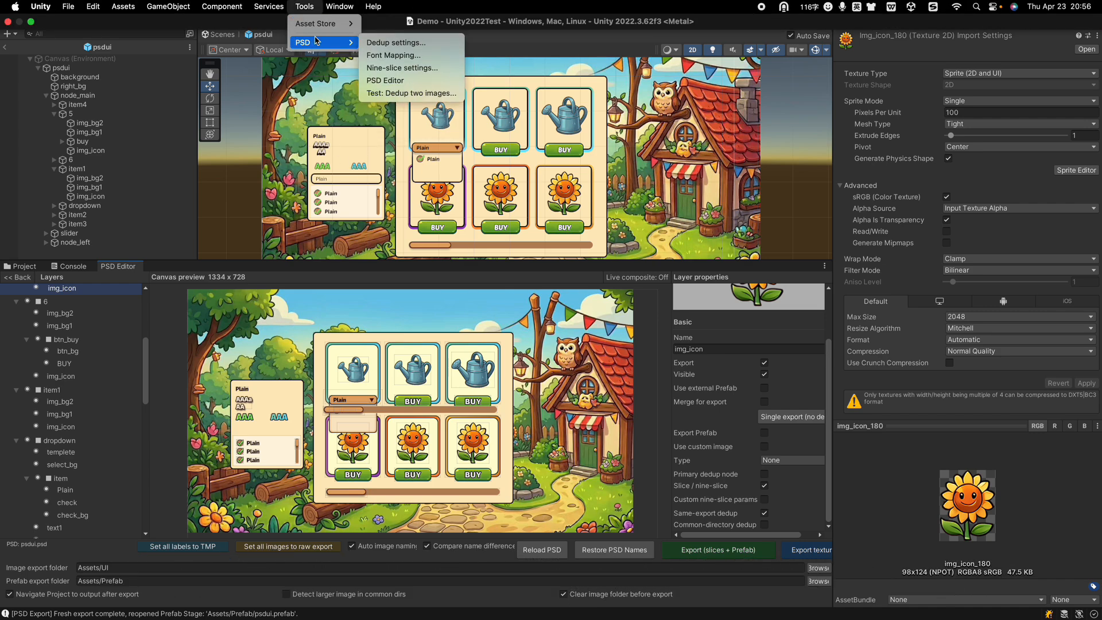
{"action": "left_click", "coordinate": [390, 43]}
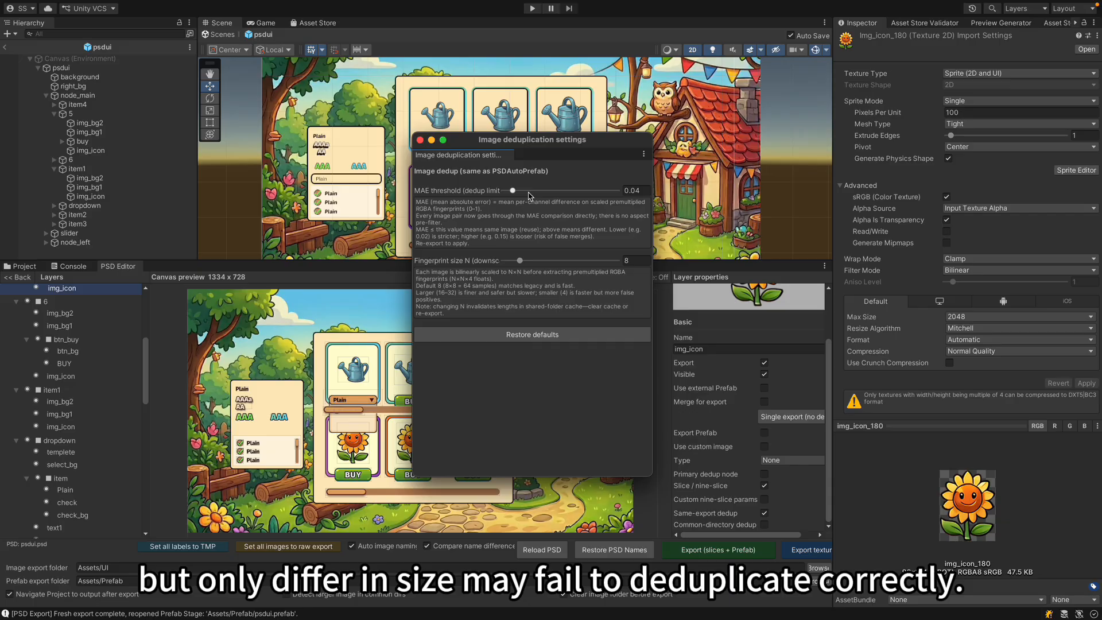
{"action": "left_click_drag", "start_coordinate": [513, 192], "coordinate": [484, 192]}
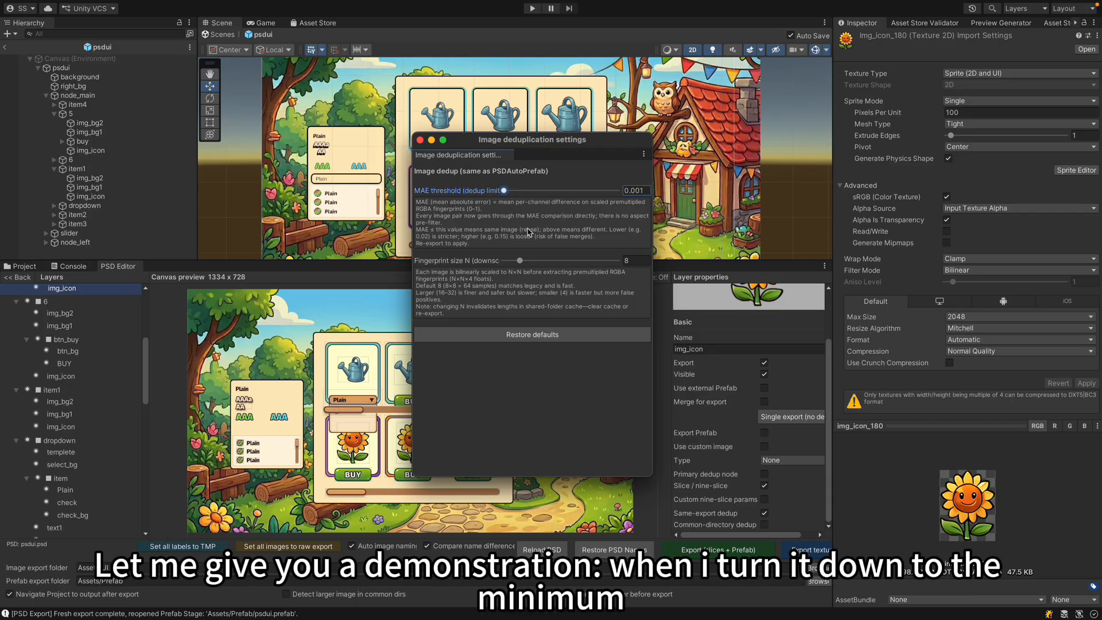
{"action": "left_click", "coordinate": [420, 140]}
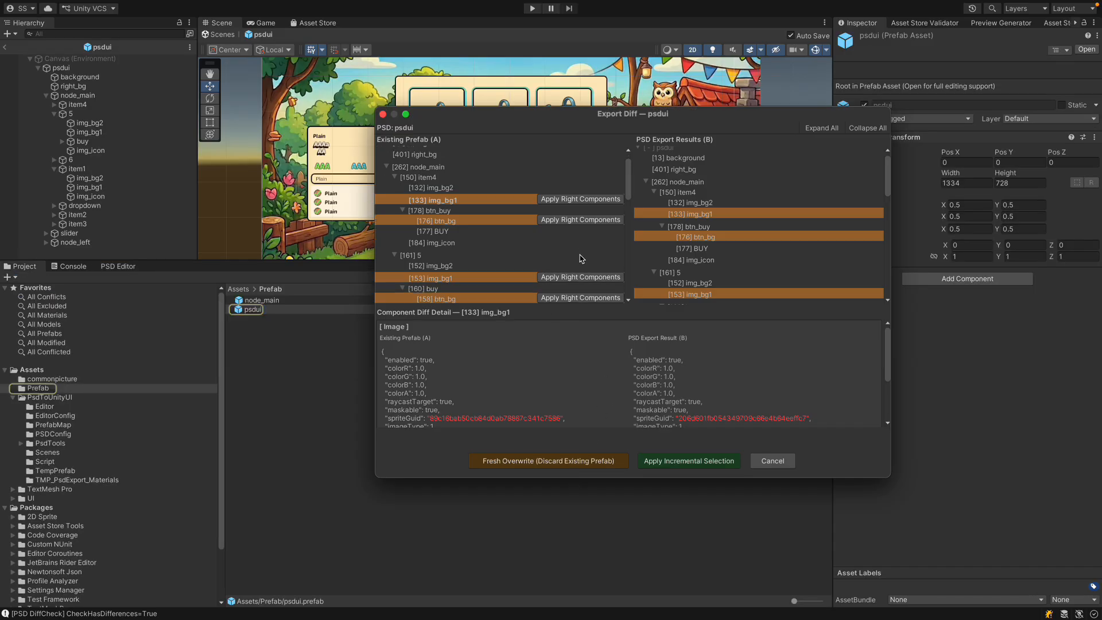
{"action": "left_click", "coordinate": [544, 460]}
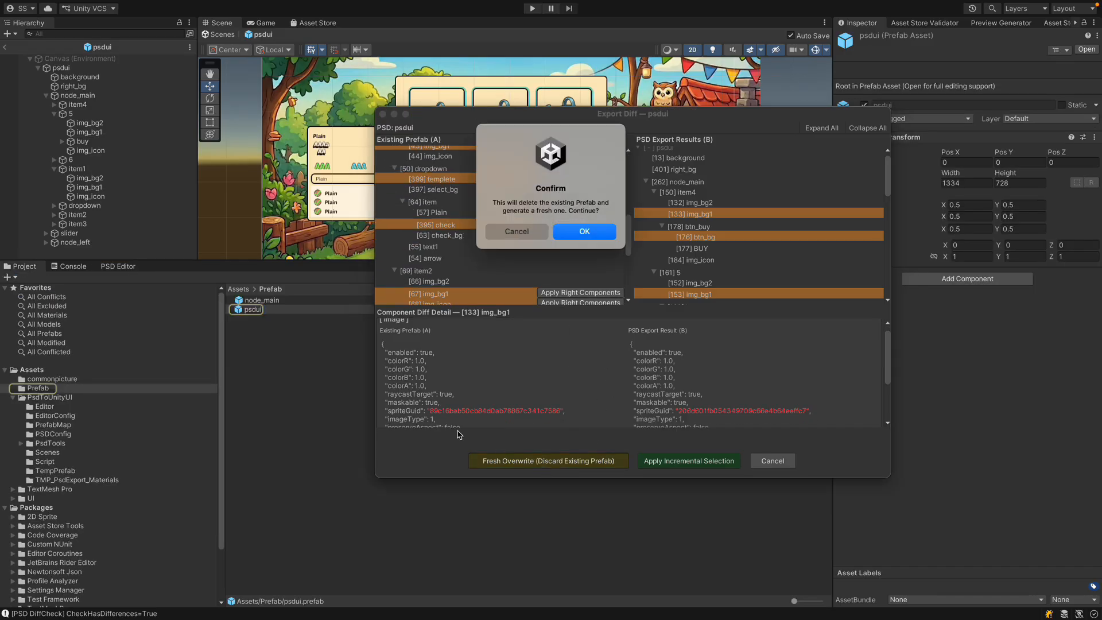
{"action": "left_click", "coordinate": [565, 237]}
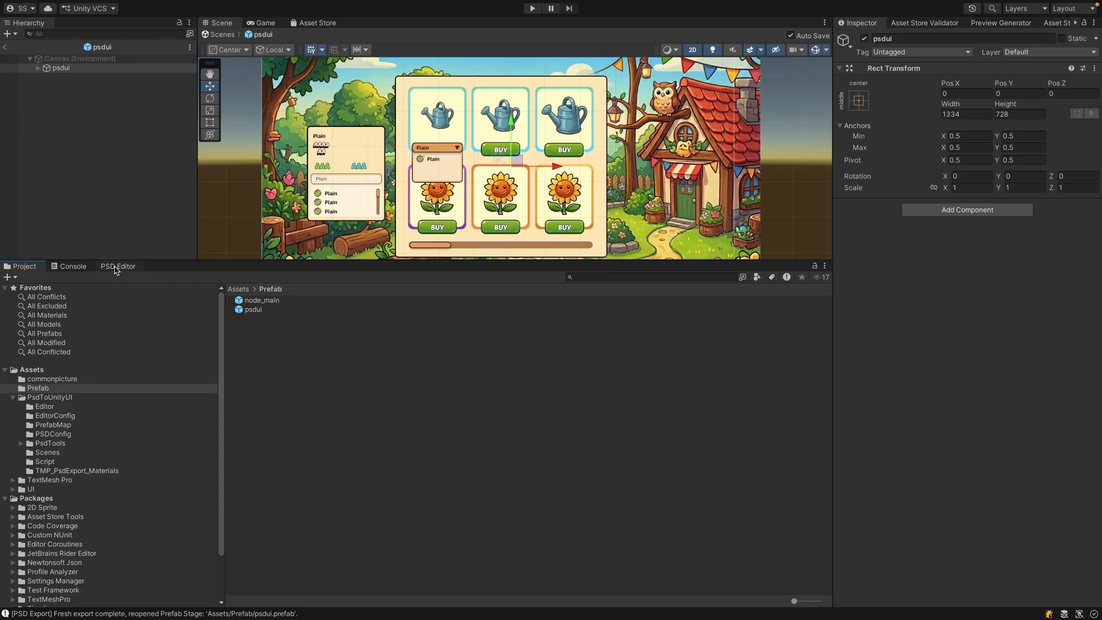
- Open the Assets/UI/psdui folder and compare the exported watering can textures img_icon_44, img_icon_68 and img_icon_73
{"action": "left_click", "coordinate": [119, 266]}
{"action": "left_click", "coordinate": [74, 267]}
{"action": "left_click", "coordinate": [32, 266]}
{"action": "left_click", "coordinate": [241, 289]}
{"action": "double_click", "coordinate": [249, 338]}
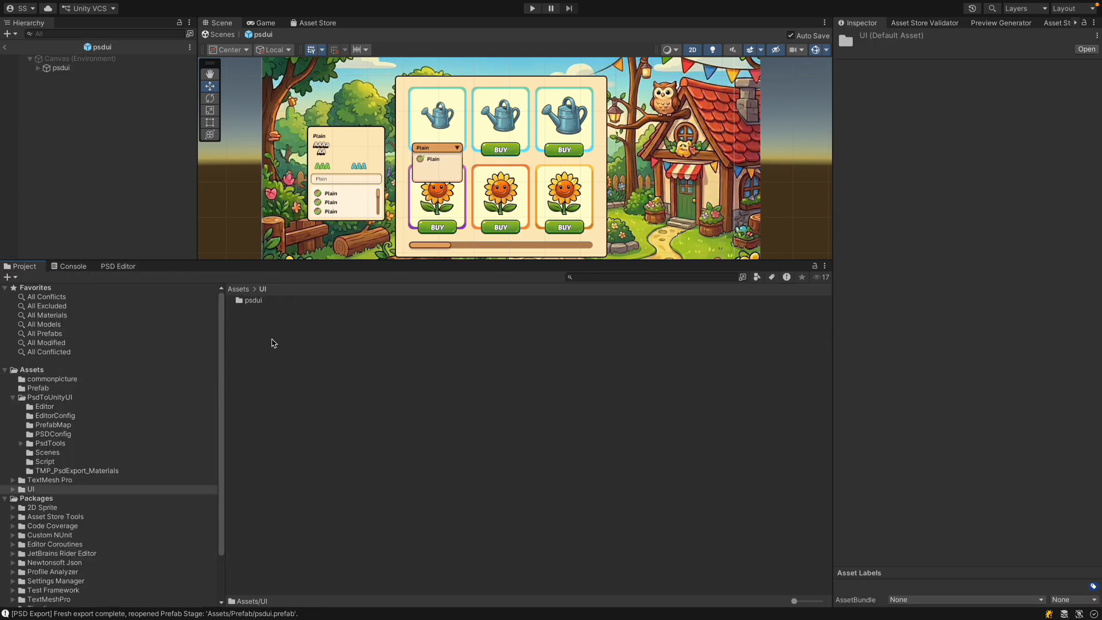
{"action": "double_click", "coordinate": [253, 300]}
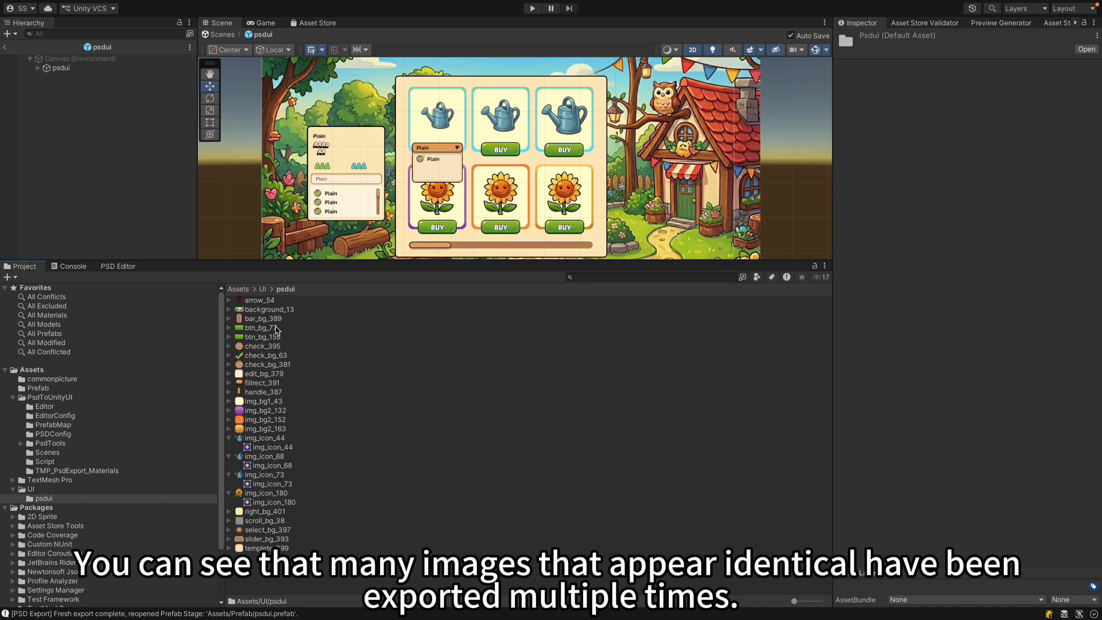
{"action": "left_click", "coordinate": [264, 439]}
{"action": "left_click", "coordinate": [270, 456]}
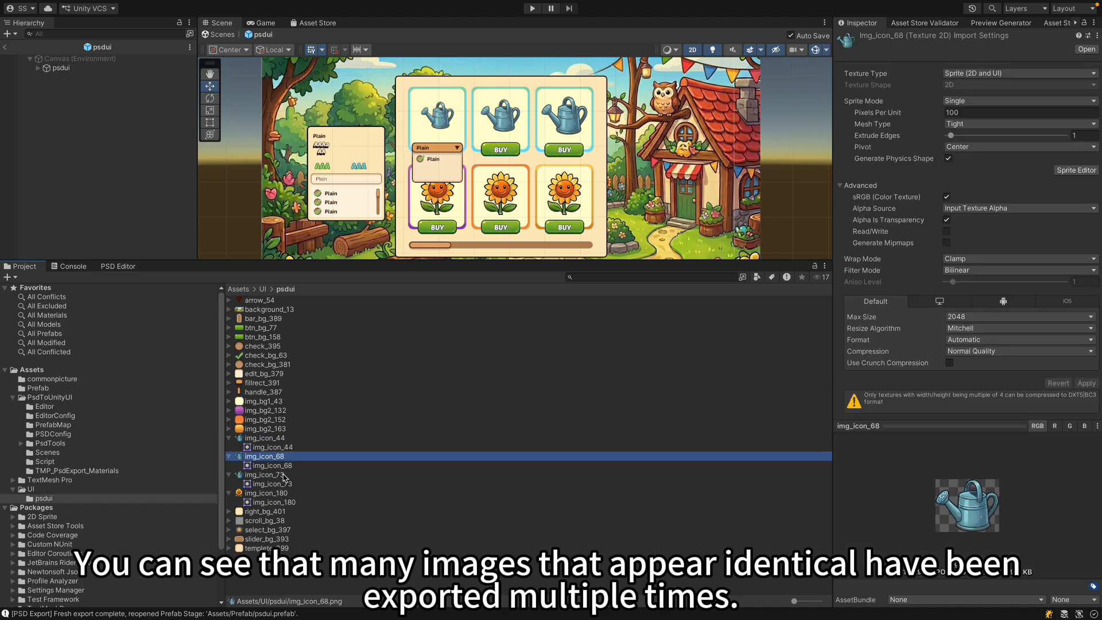
{"action": "left_click", "coordinate": [275, 475]}
{"action": "left_click", "coordinate": [271, 457]}
{"action": "left_click", "coordinate": [273, 439]}
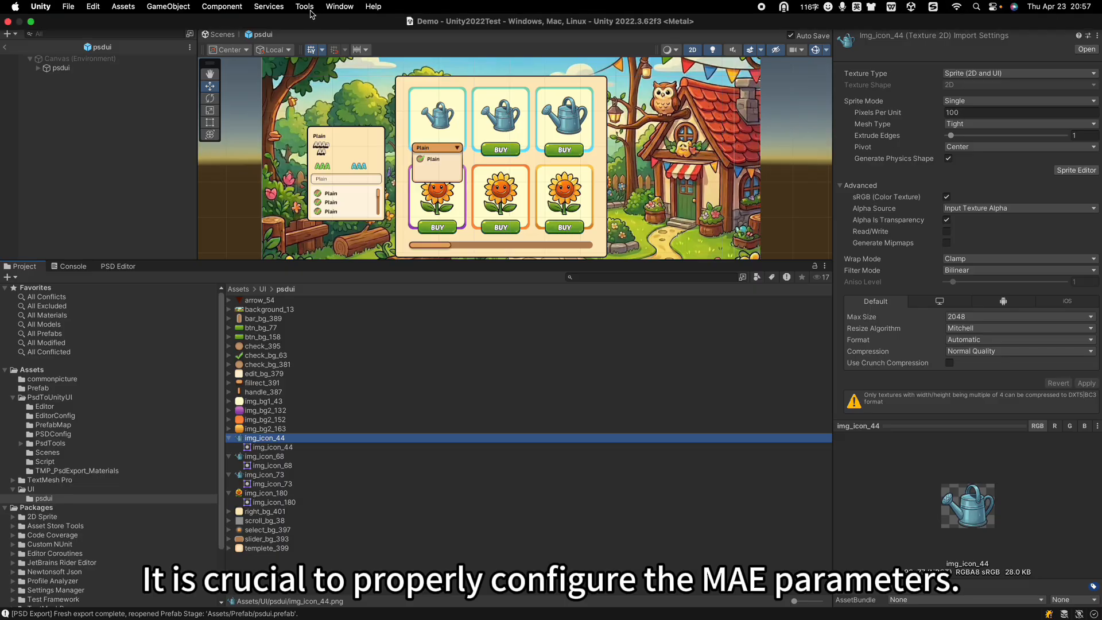
- Open the dedup test for two images and load img_icon_44.png from the psdui folder as Image A
{"action": "left_click", "coordinate": [306, 7]}
{"action": "mouse_move", "coordinate": [348, 46]}
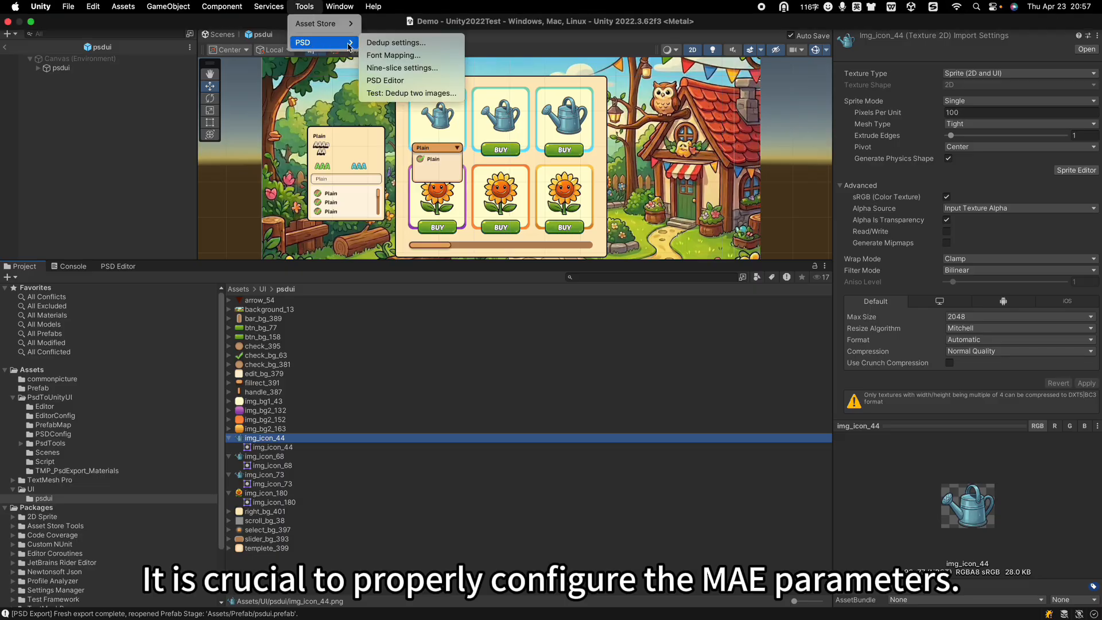
{"action": "left_click", "coordinate": [395, 93]}
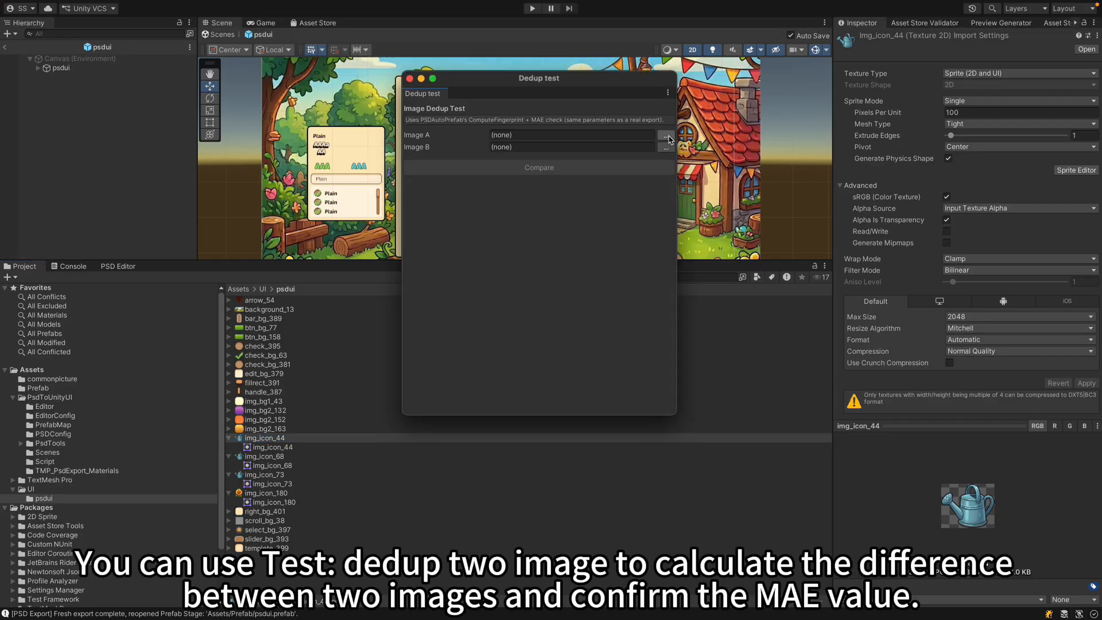
{"action": "left_click", "coordinate": [666, 237]}
{"action": "left_click", "coordinate": [684, 136]}
{"action": "key", "text": "Right"}
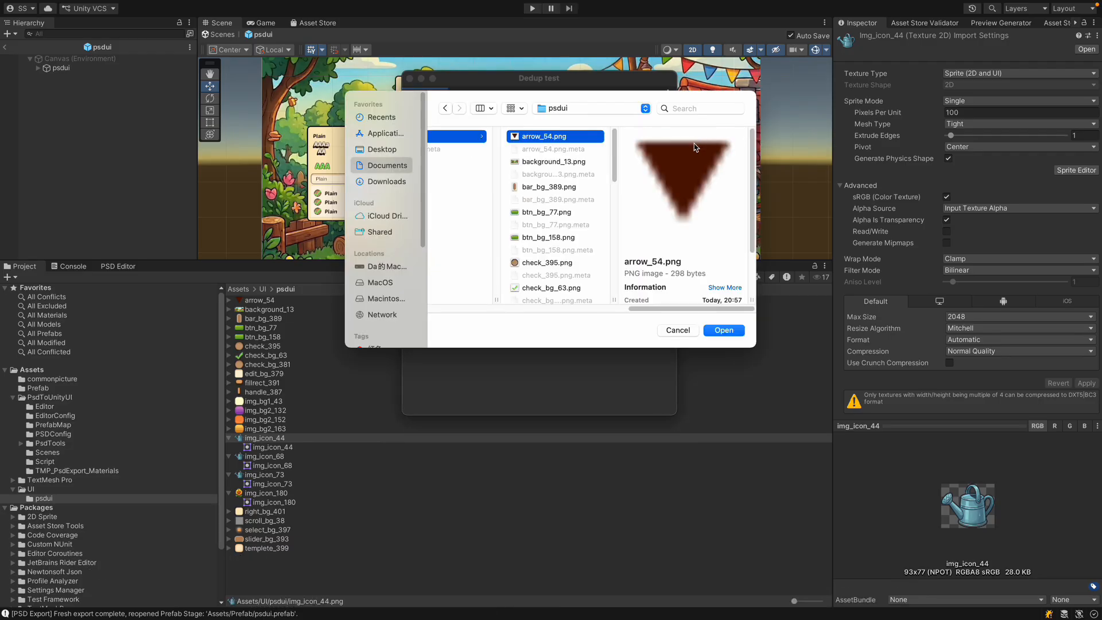
{"action": "scroll", "coordinate": [570, 221], "scroll_direction": "down", "scroll_amount": 10}
{"action": "scroll", "coordinate": [560, 218], "scroll_direction": "up", "scroll_amount": 3}
{"action": "left_click", "coordinate": [550, 201]}
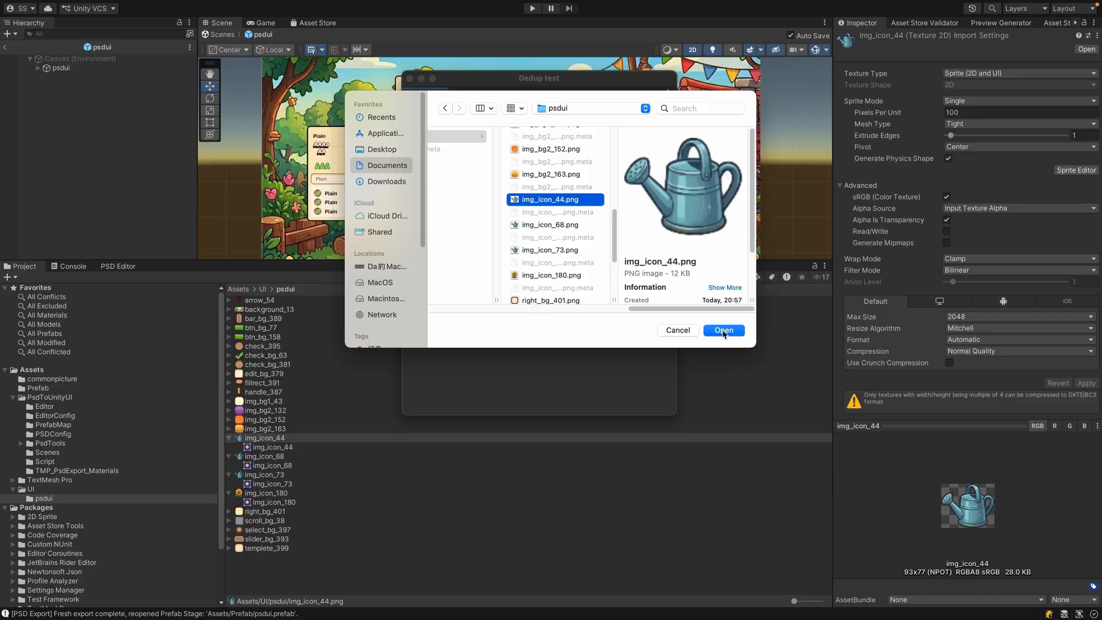
{"action": "left_click", "coordinate": [724, 330]}
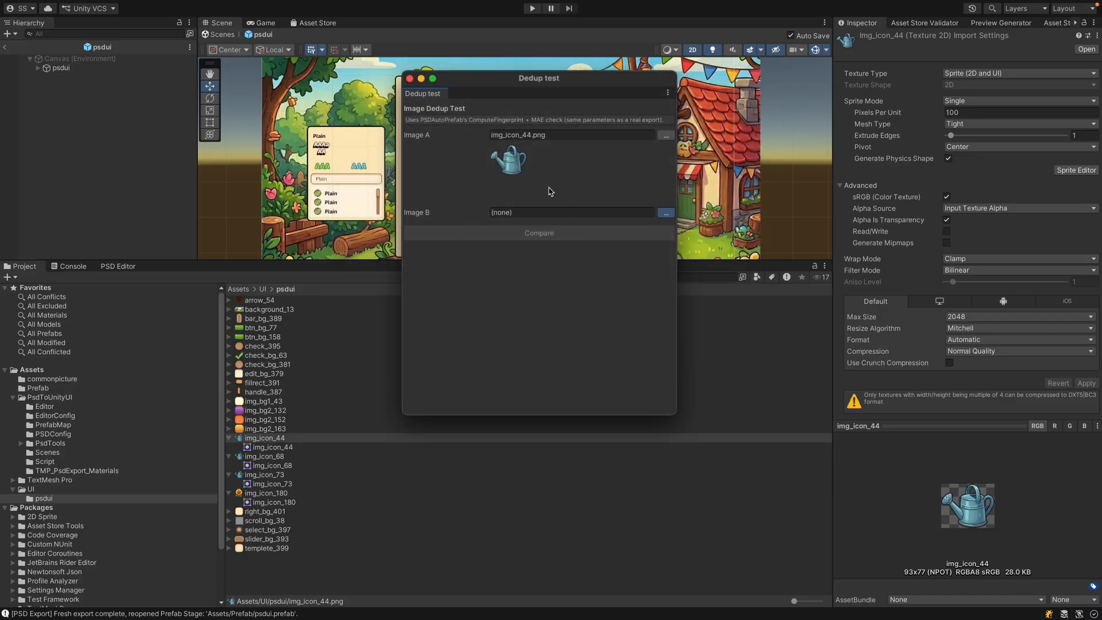
- Load img_icon_68.png from Assets/UI/psdui as Image B of the dedup test
{"action": "left_click", "coordinate": [686, 187]}
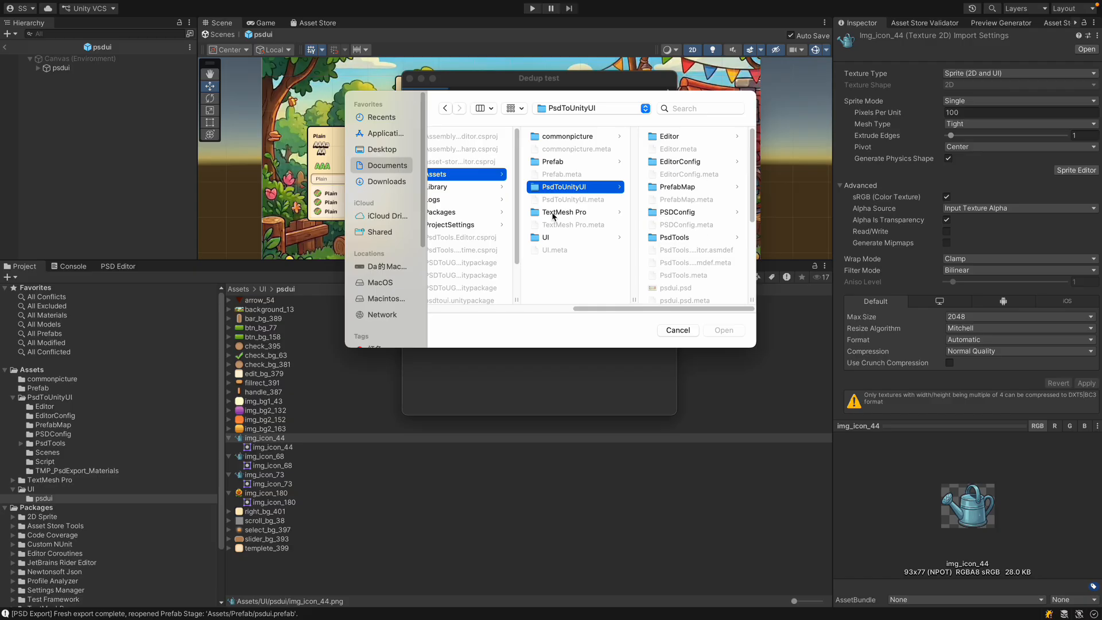
{"action": "left_click", "coordinate": [592, 237]}
{"action": "left_click", "coordinate": [669, 137]}
{"action": "scroll", "coordinate": [689, 207], "scroll_direction": "down", "scroll_amount": 5}
{"action": "scroll", "coordinate": [689, 228], "scroll_direction": "down", "scroll_amount": 3}
{"action": "left_click", "coordinate": [688, 237]}
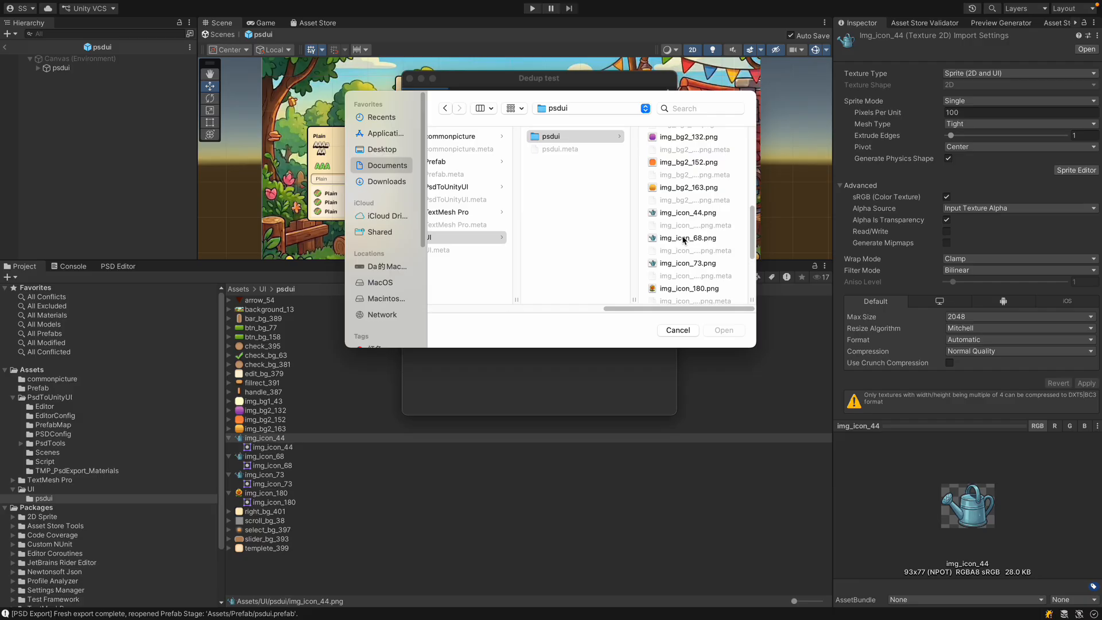
{"action": "left_click", "coordinate": [723, 330]}
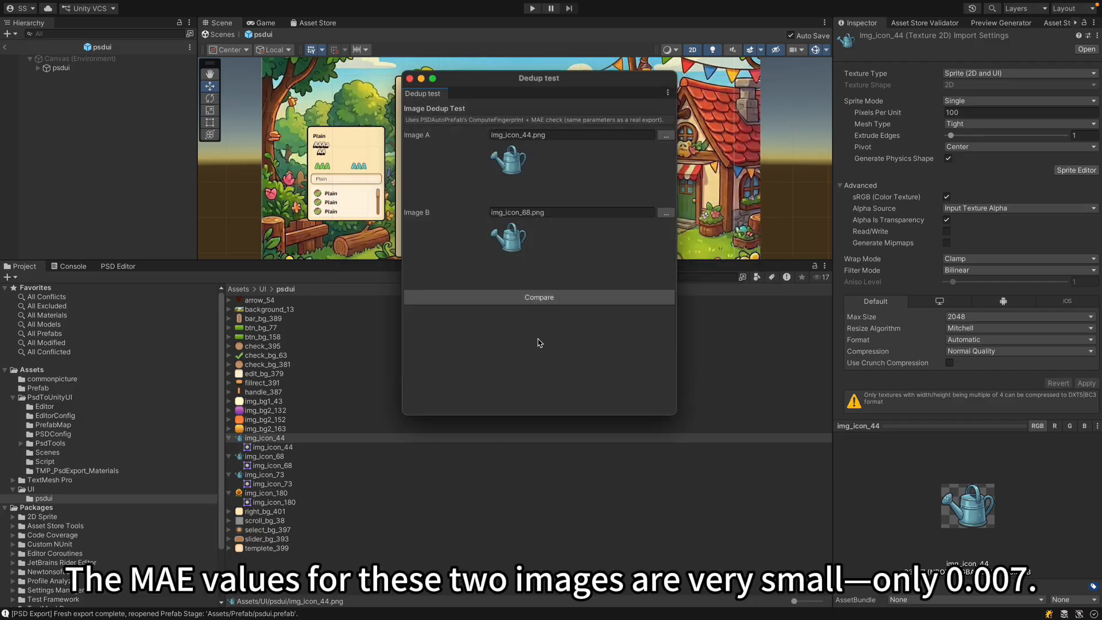
- Compare the two watering can images, read their MAE value in the details and close the dedup test
{"action": "left_click", "coordinate": [532, 299]}
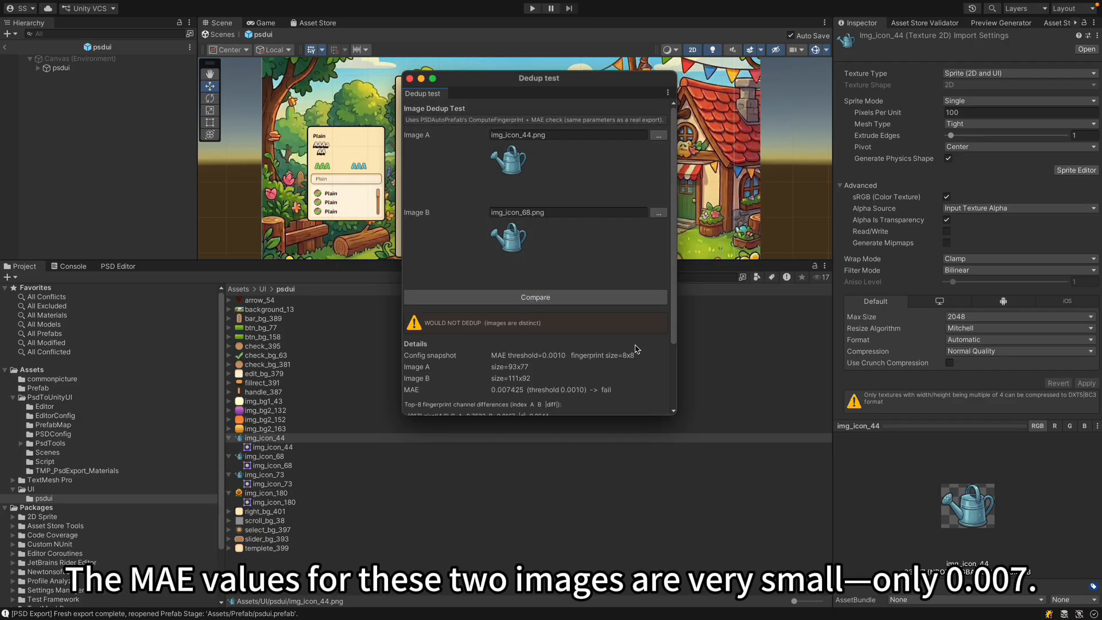
{"action": "scroll", "coordinate": [673, 322], "scroll_direction": "down", "scroll_amount": 1}
{"action": "scroll", "coordinate": [672, 321], "scroll_direction": "down", "scroll_amount": 1}
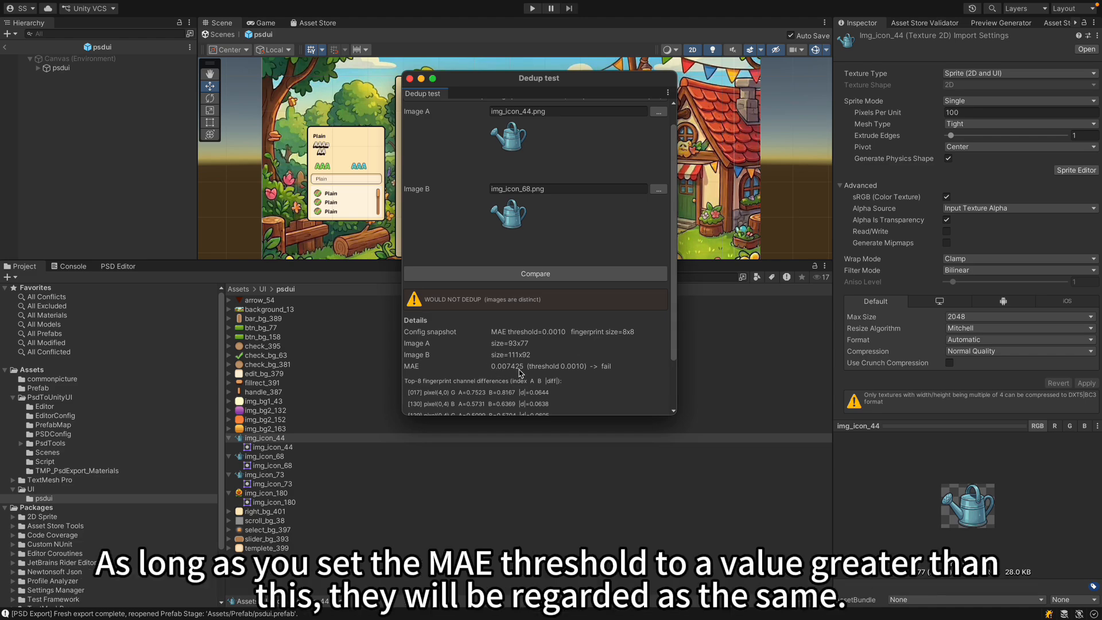
{"action": "left_click", "coordinate": [409, 79]}
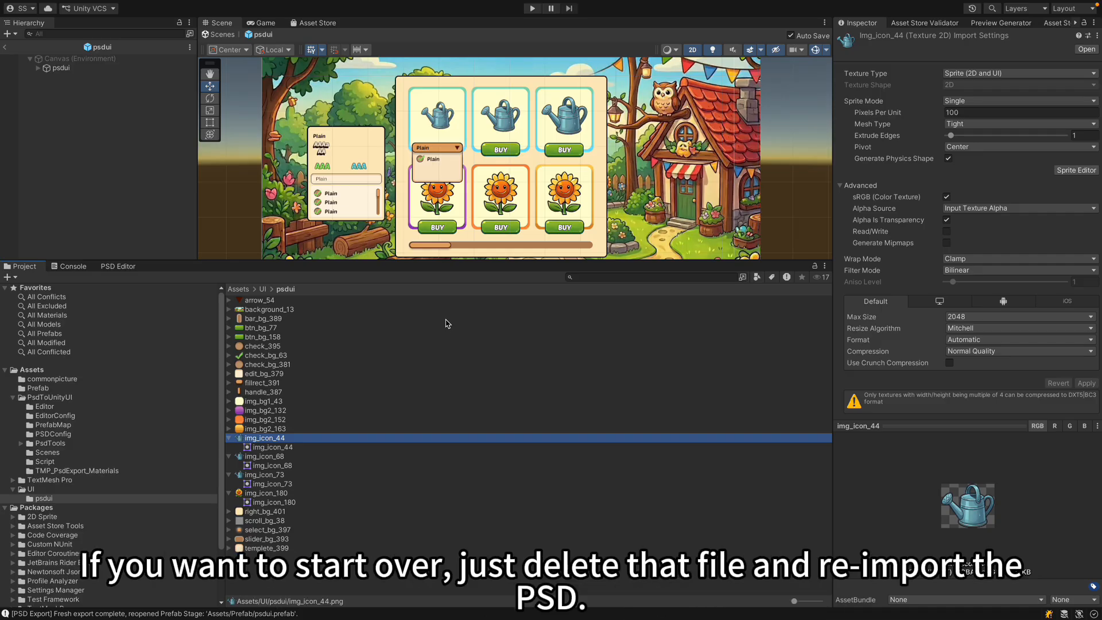
- Reload psdui.psd in the PSD Editor
{"action": "left_click", "coordinate": [122, 267]}
{"action": "left_click", "coordinate": [542, 549]}
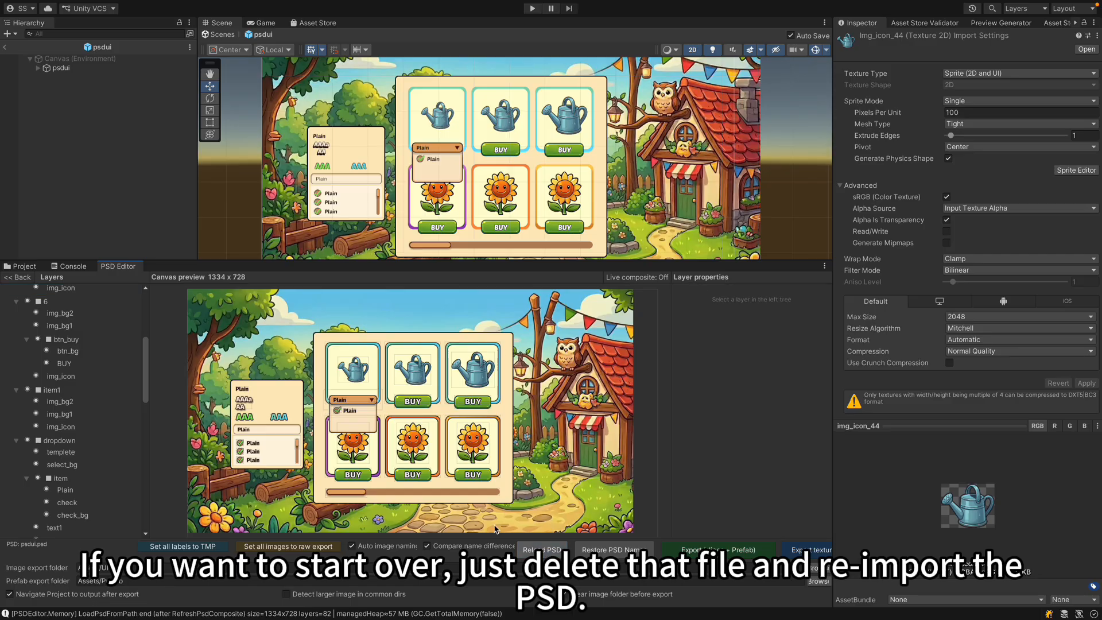